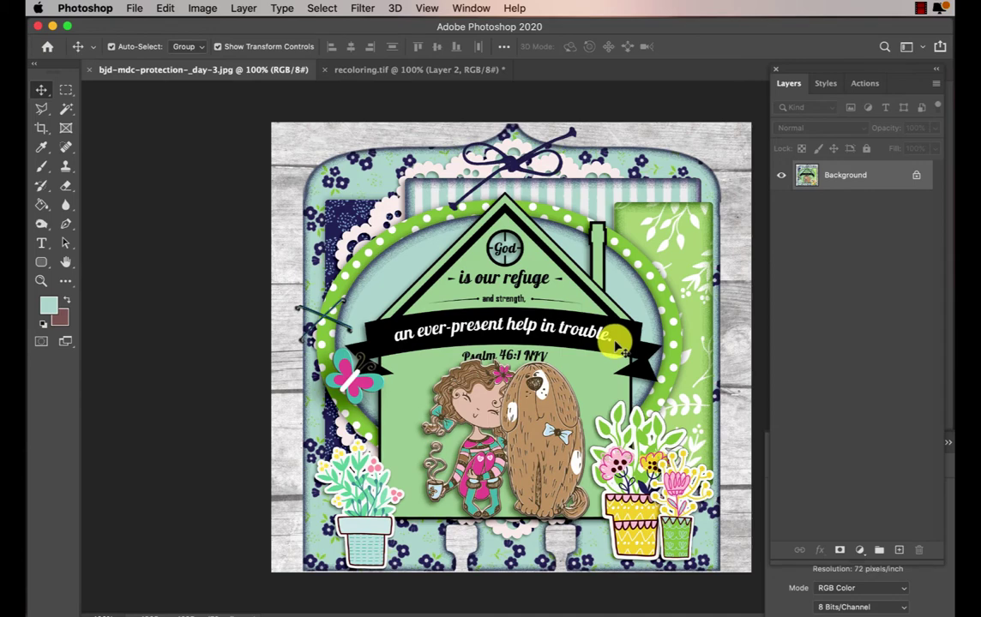
- Switch to the recoloring.tif document and clear its active selection and layer selection
click(434, 69)
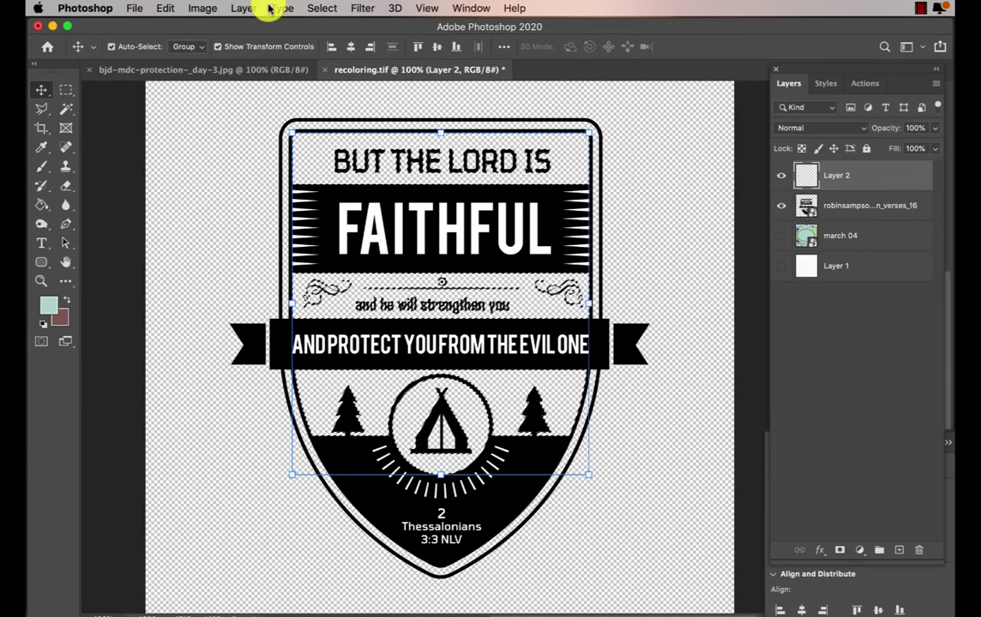
click(322, 8)
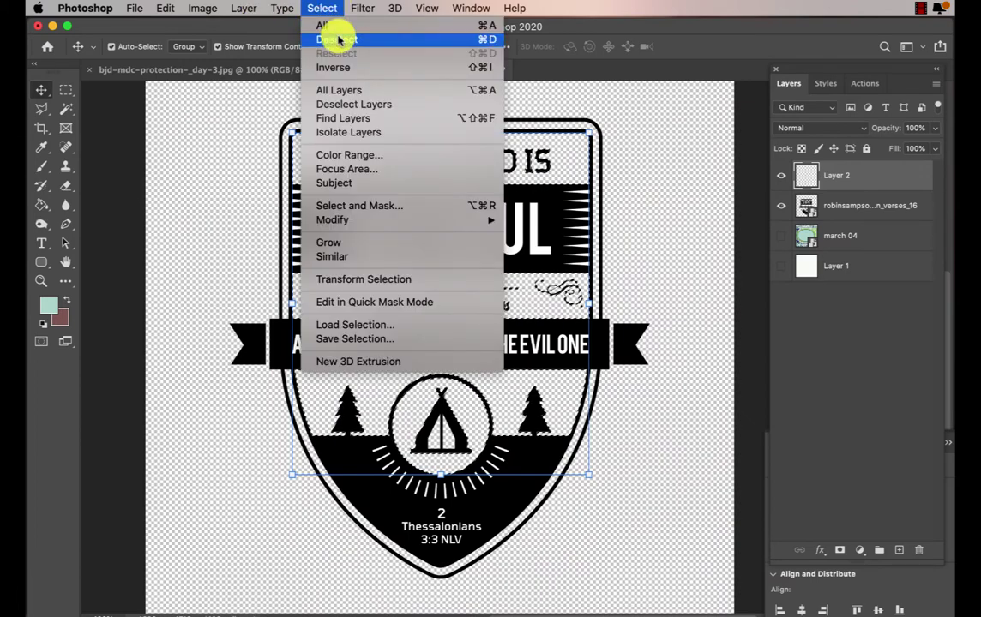
click(340, 36)
click(168, 163)
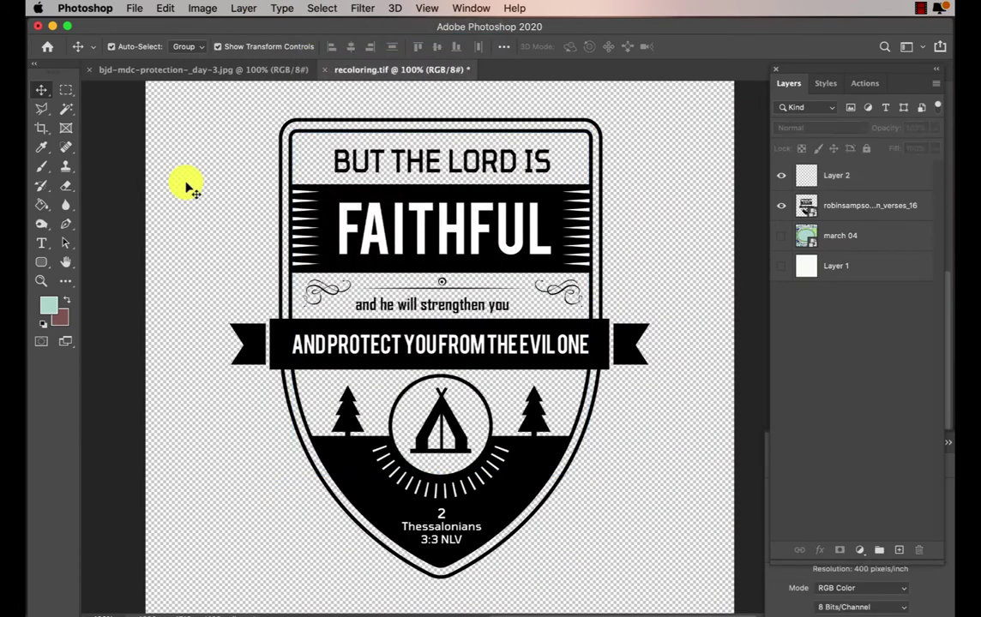
- Add a Color Overlay effect to the verse artwork layer and set the overlay colour to a dark green
click(591, 353)
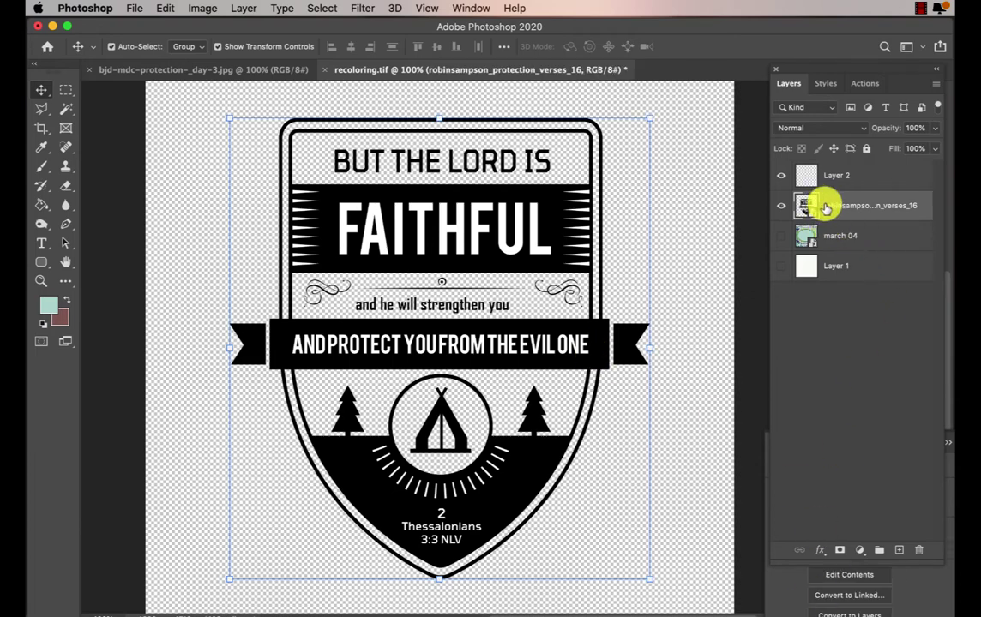
click(819, 551)
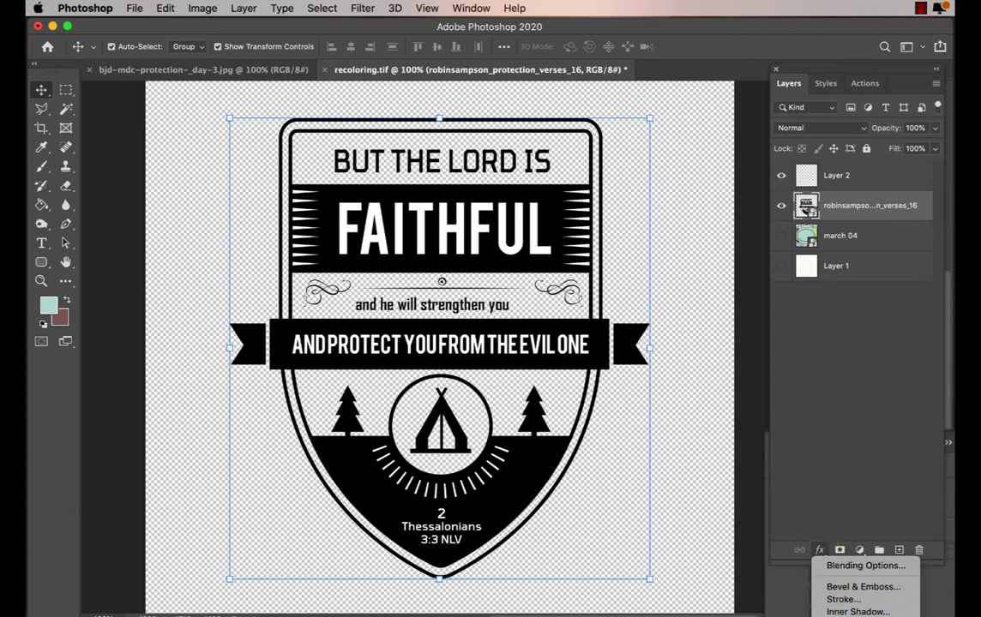
click(861, 612)
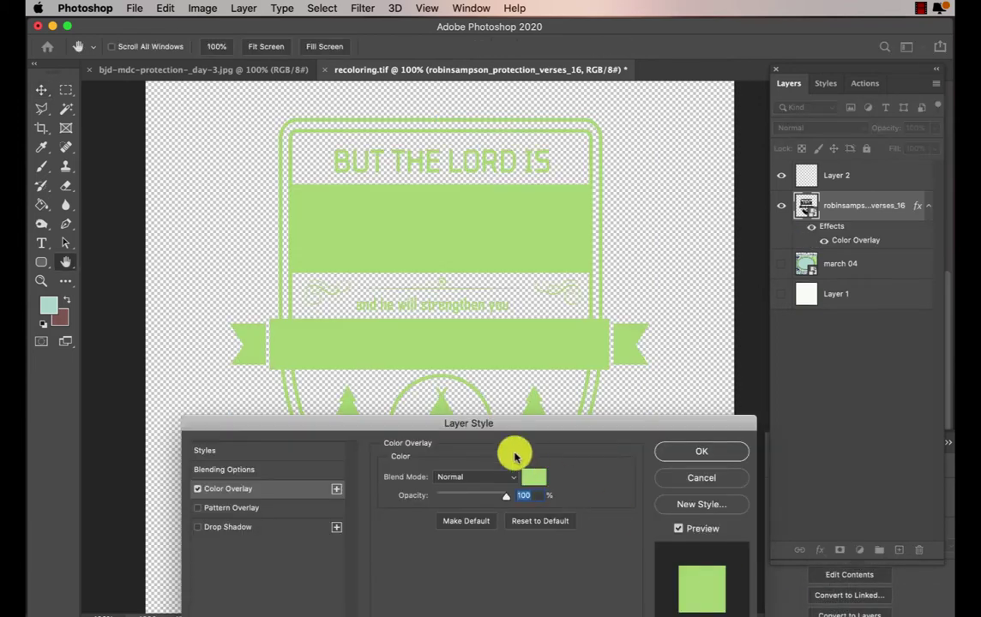
drag(524, 425, 827, 235)
drag(556, 240, 559, 355)
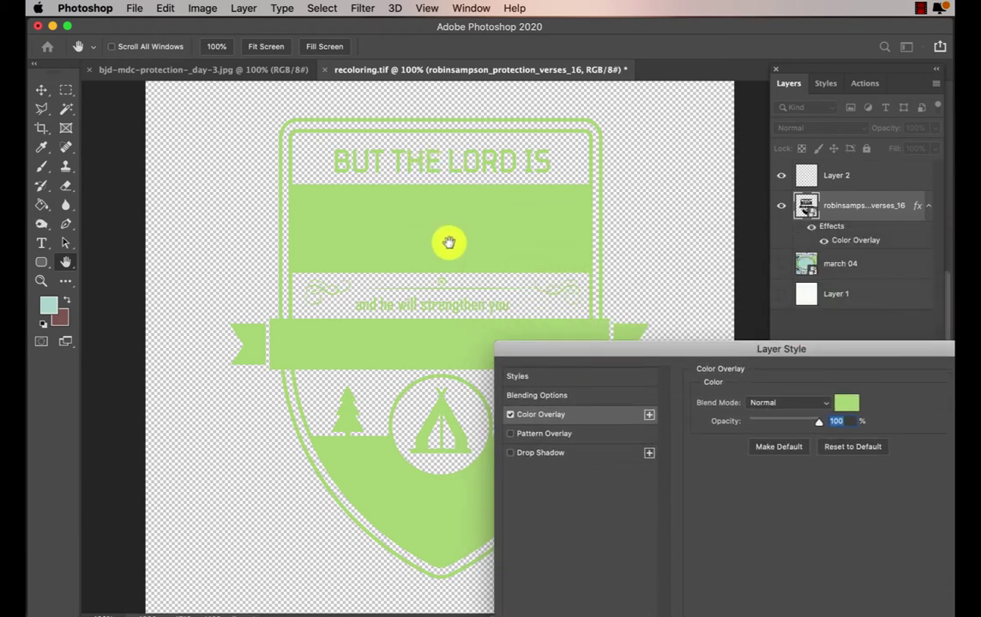
click(848, 401)
click(172, 604)
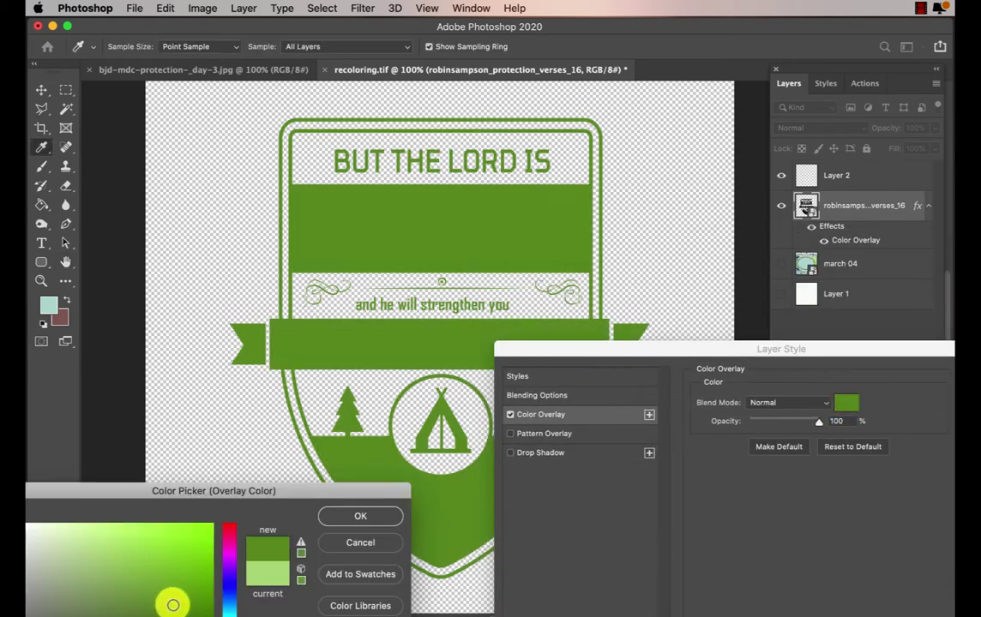
mouse_move(172, 606)
mouse_down()
mouse_move(174, 593)
mouse_move(155, 602)
mouse_up()
click(368, 513)
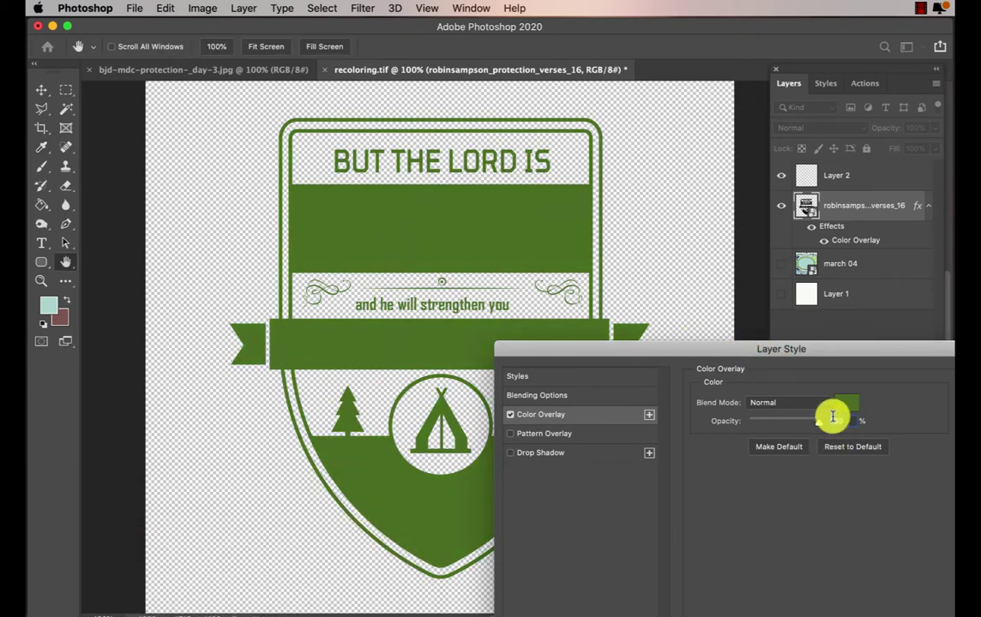
- Set the Color Overlay's blend mode to Lighten and apply the layer style
click(823, 409)
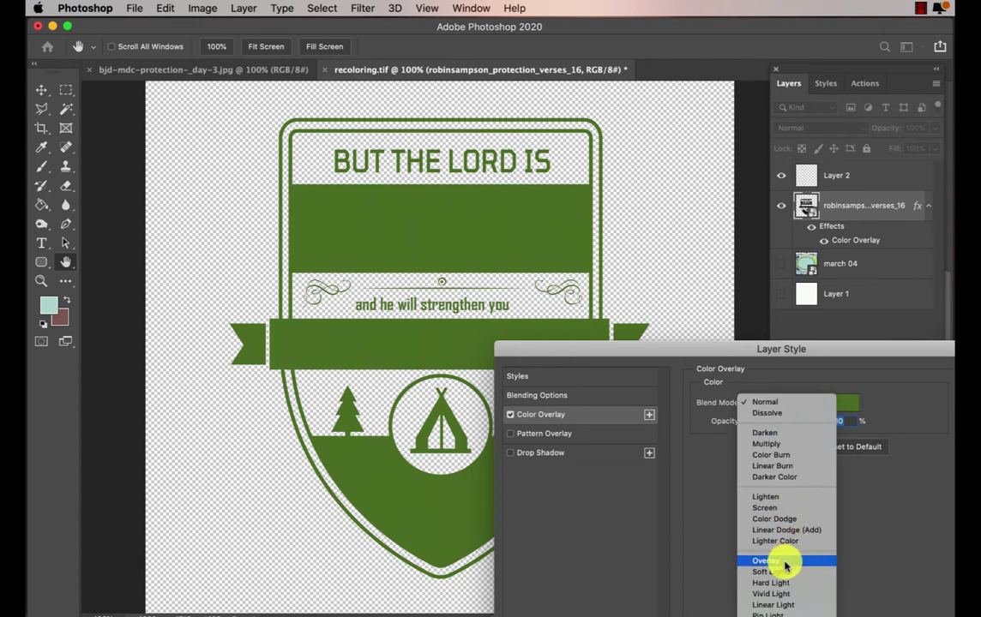
click(778, 499)
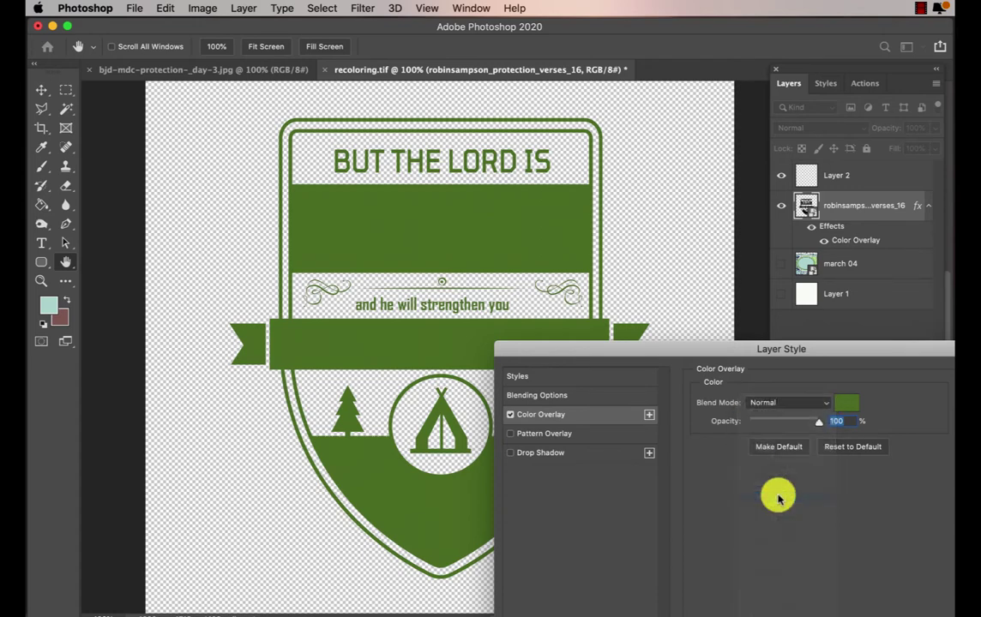
drag(913, 352, 665, 426)
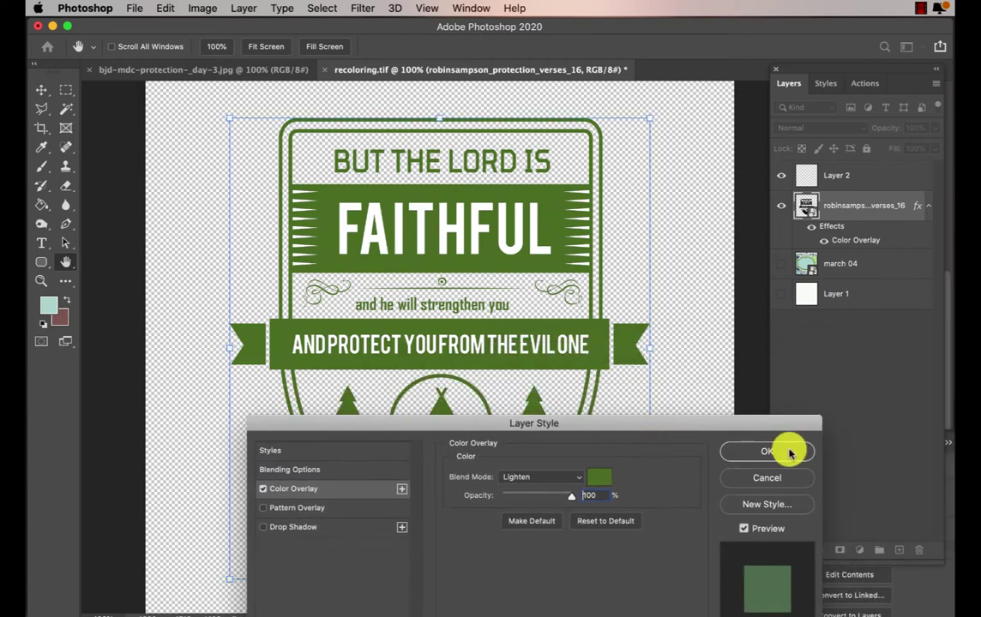
click(786, 451)
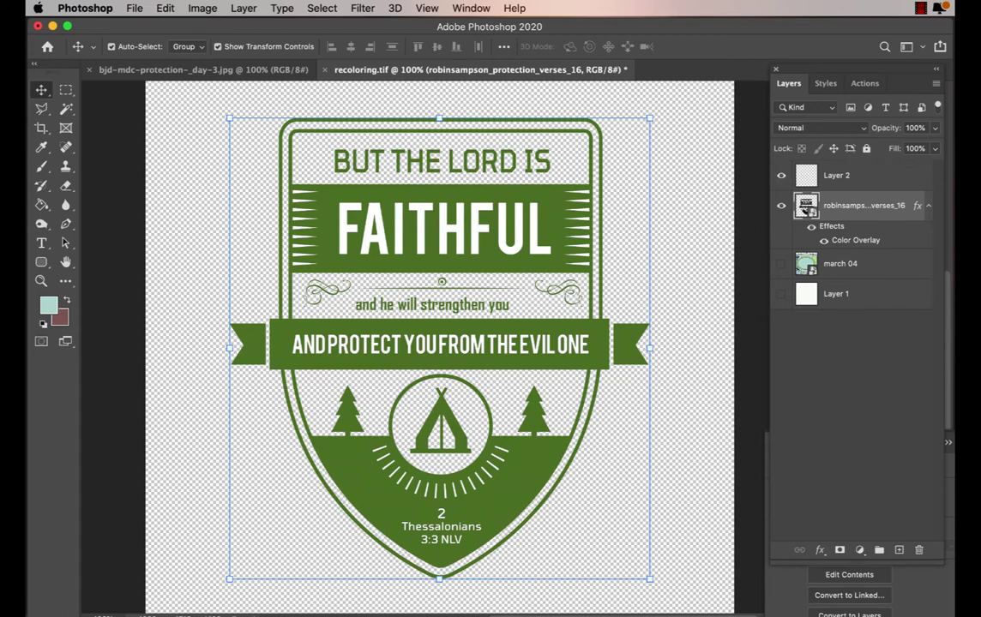
- From Lingo's Pat Dex Cards section, place the blue floral card patdexcards_15 into the Photoshop document at 100% size
key(super+Tab)
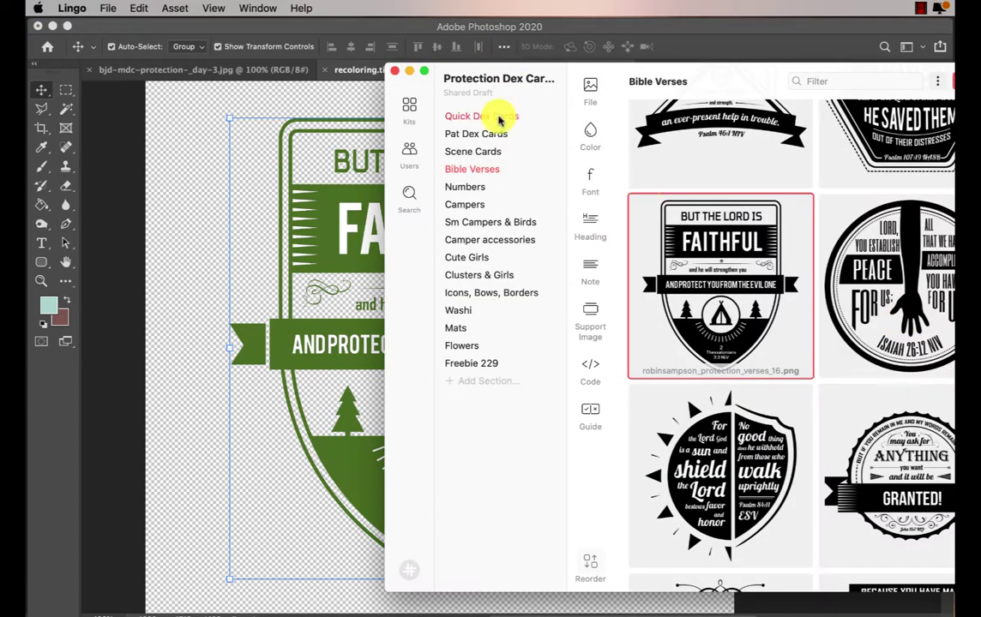
click(470, 135)
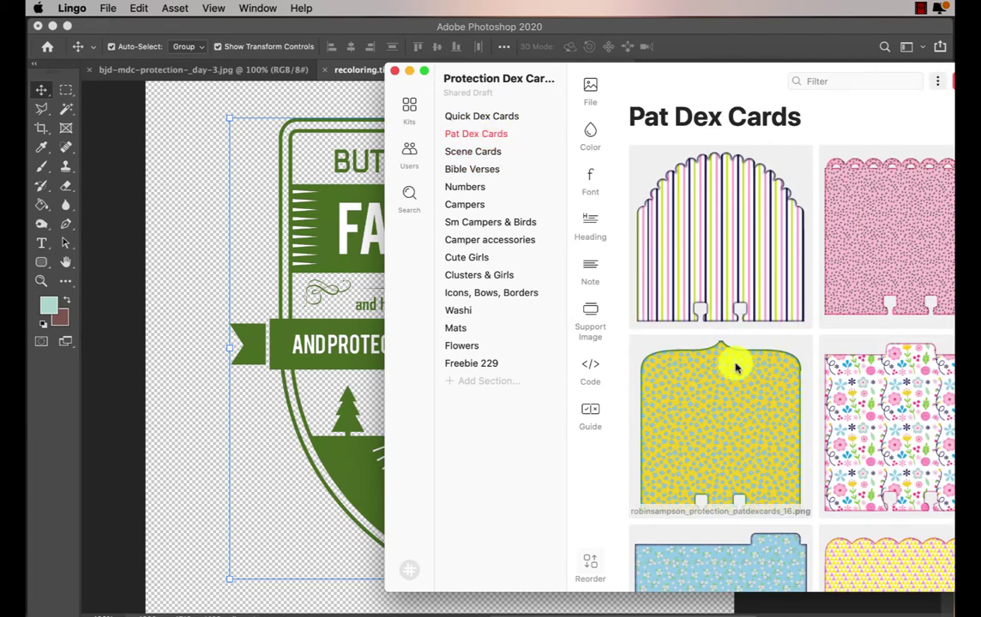
scroll(736, 367, down, 4)
scroll(733, 362, down, 4)
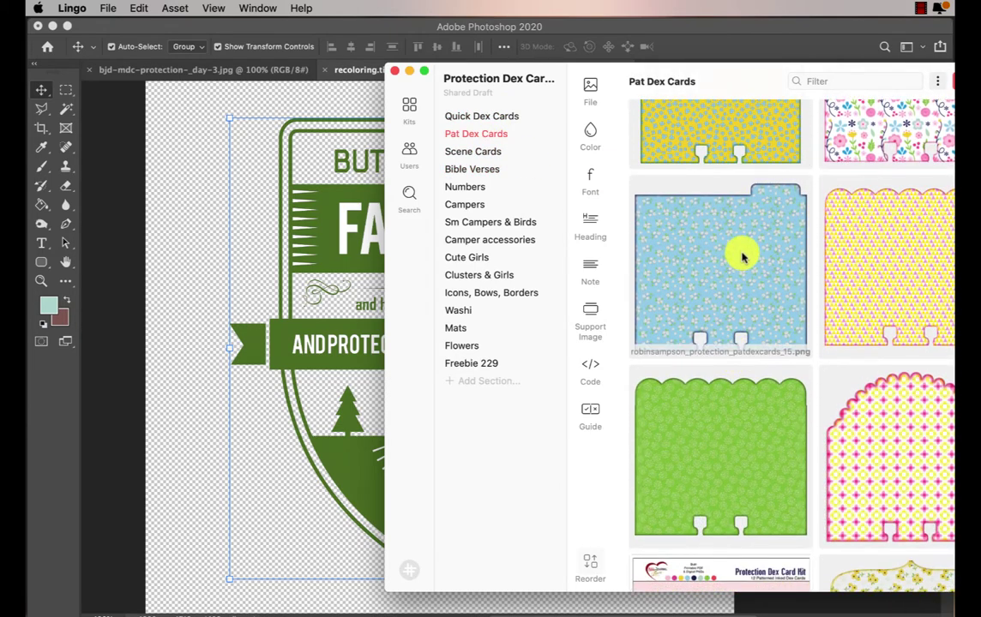
drag(744, 254, 253, 265)
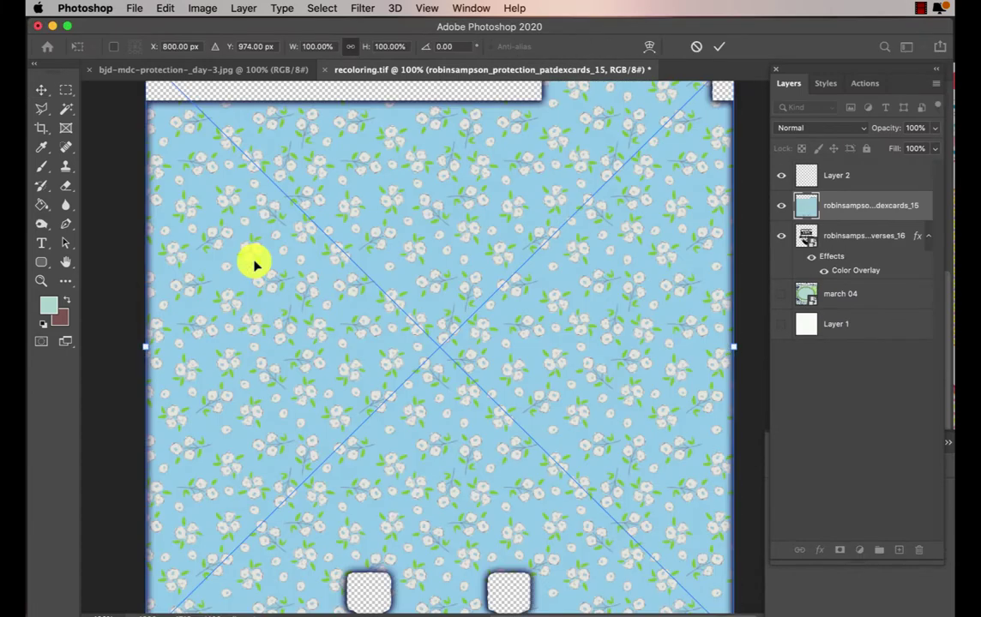
key(Return)
- Place the teal mat mats_002 from Lingo's Mats section above the floral card and enlarge it to fill most of the card
click(876, 235)
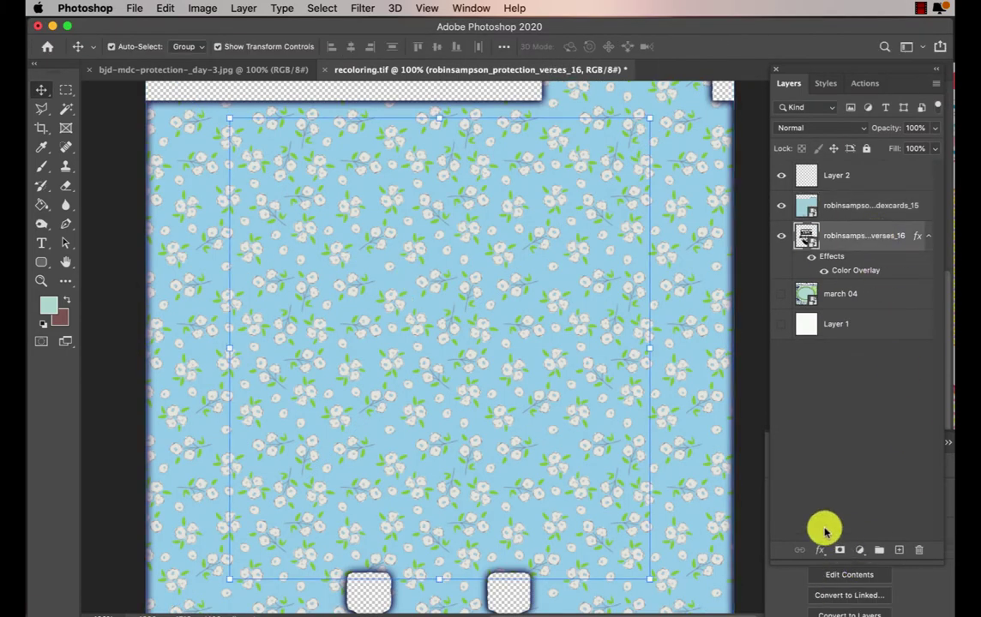
click(685, 494)
key(ctrl+alt+super+l)
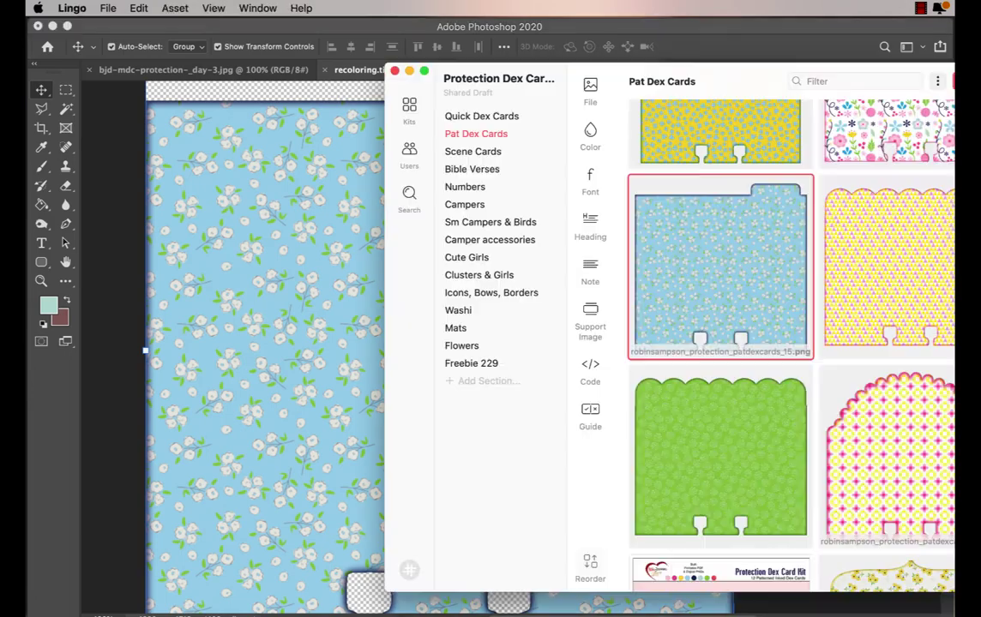
click(457, 328)
scroll(786, 372, down, 10)
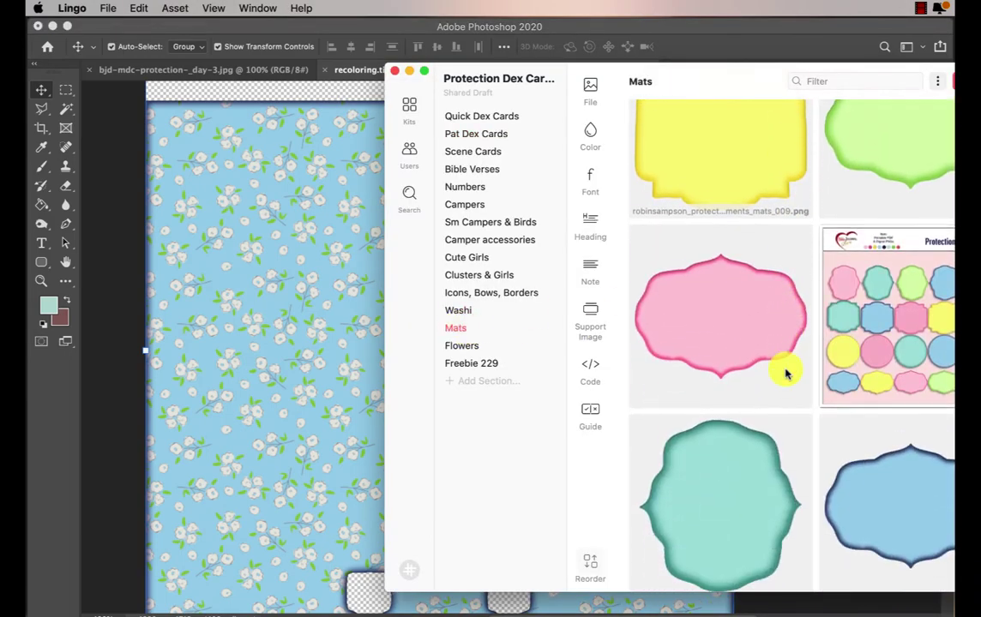
drag(754, 356, 278, 309)
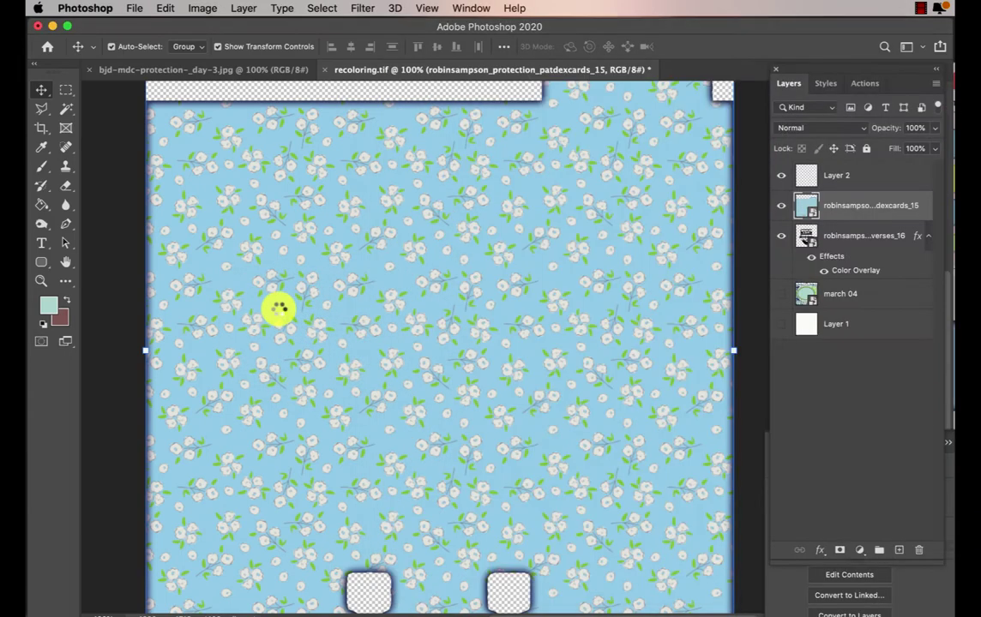
drag(439, 215, 447, 104)
drag(438, 485, 439, 566)
key(Return)
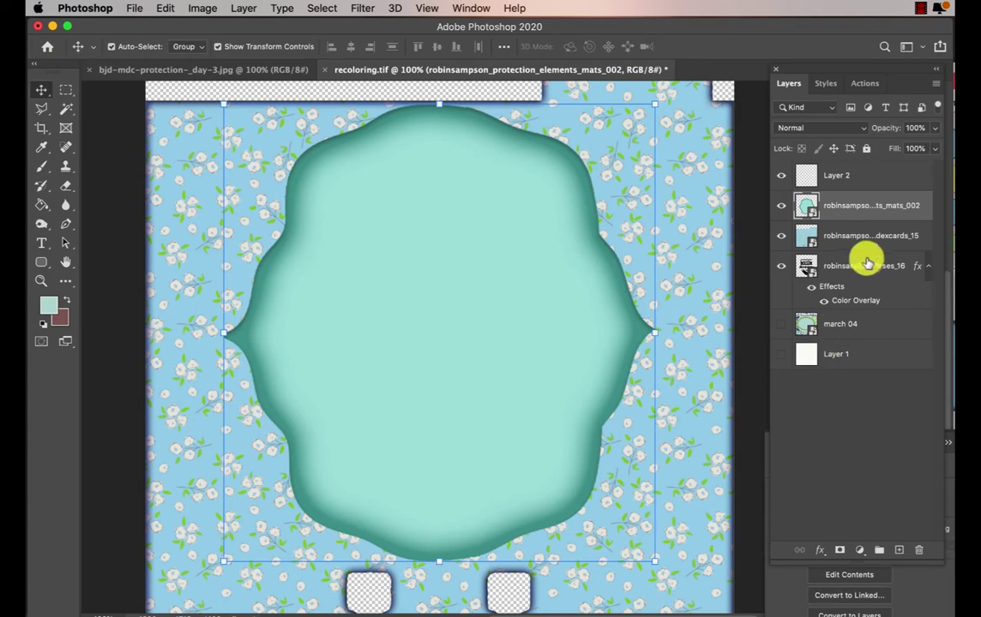
- Move the verse artwork layer above the mat layer and scale the artwork down to fit inside the mat
drag(865, 258, 866, 193)
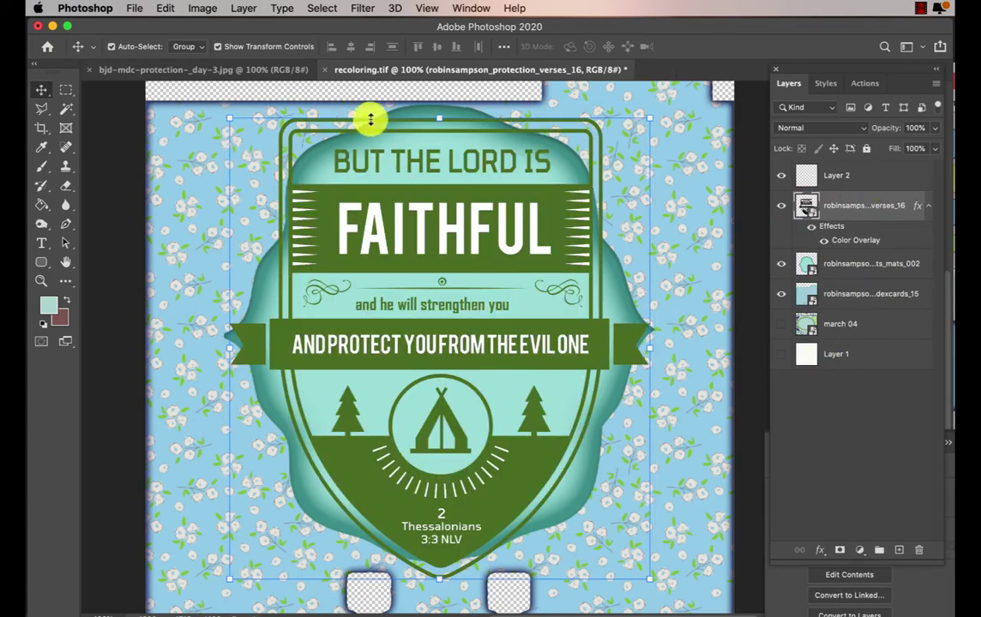
key(ctrl+t)
drag(438, 120, 448, 219)
key(Return)
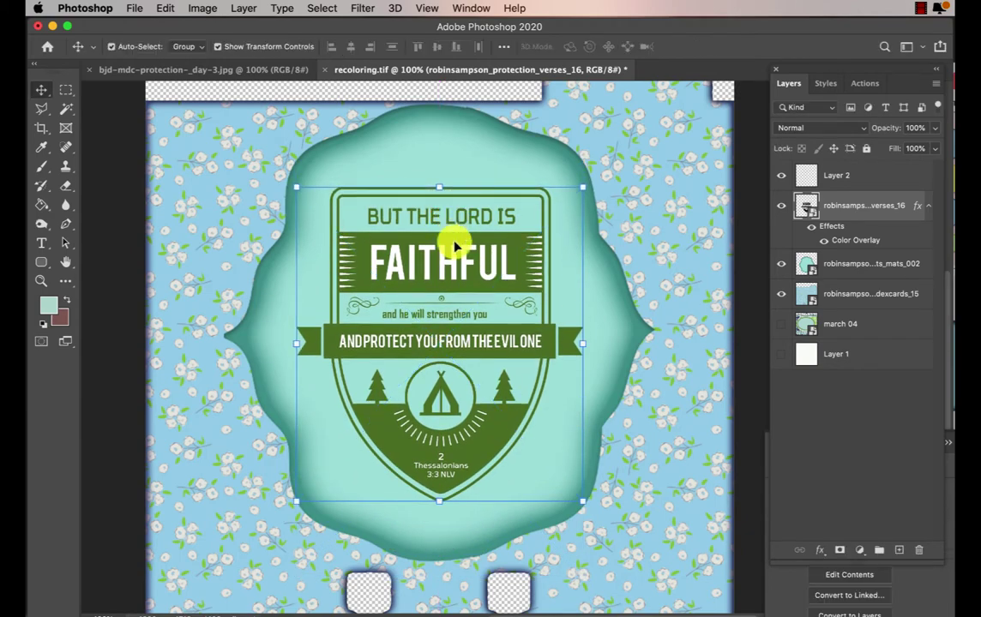
key(super+equal)
key(super+minus)
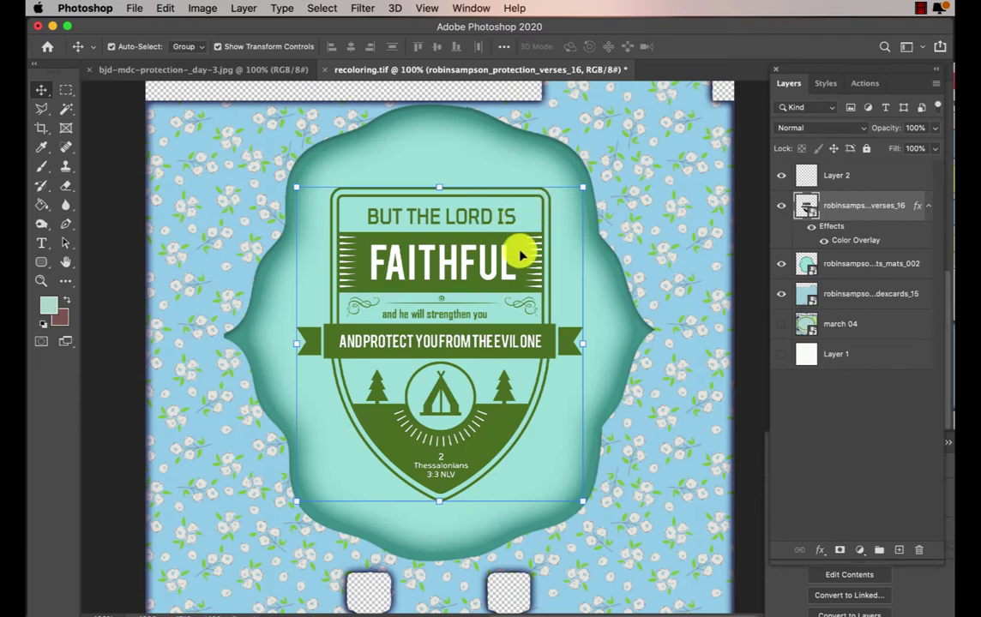
- Hide the mat and floral card layers, and scale the verse artwork up to nearly fill the canvas height
click(781, 263)
click(782, 293)
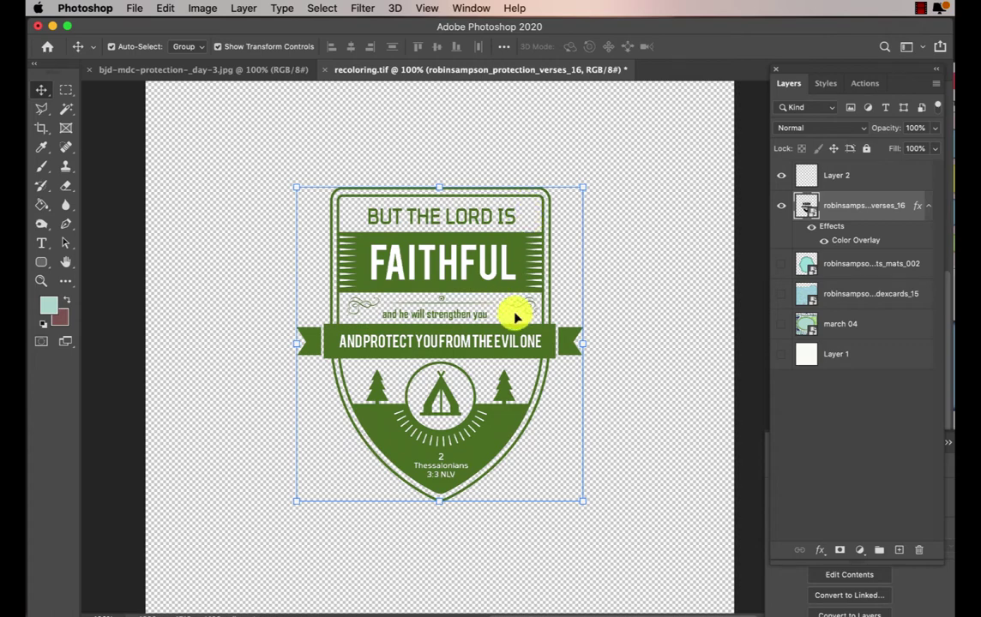
key(super+equal)
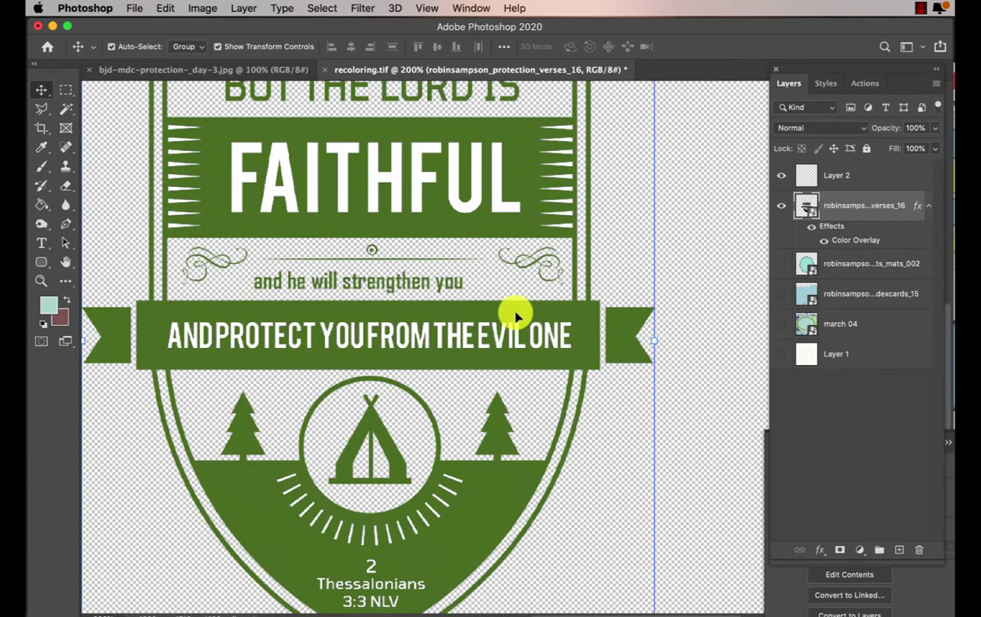
key(super+minus)
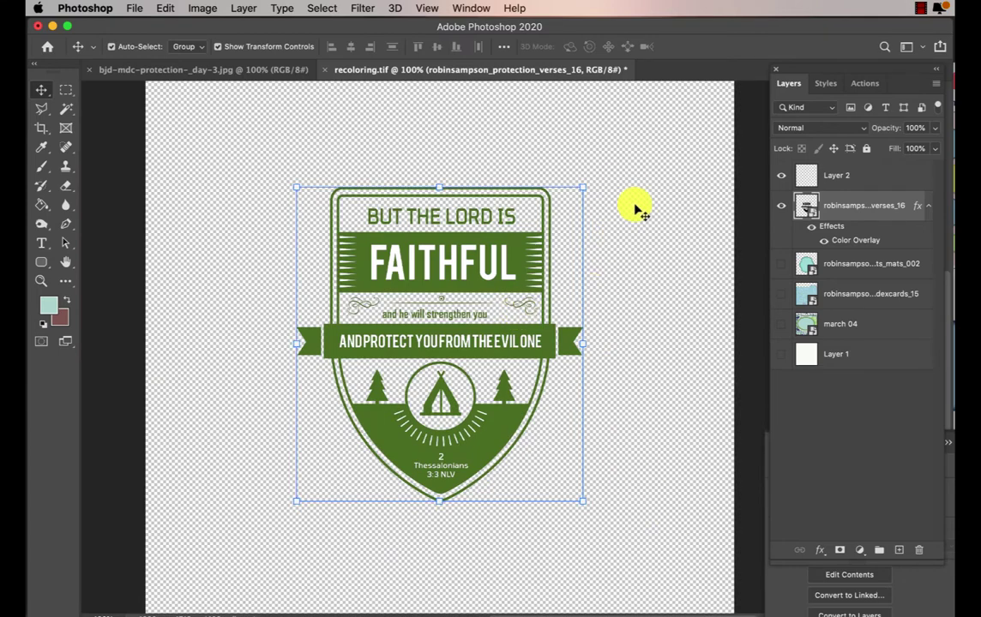
key(super+t)
key(Return)
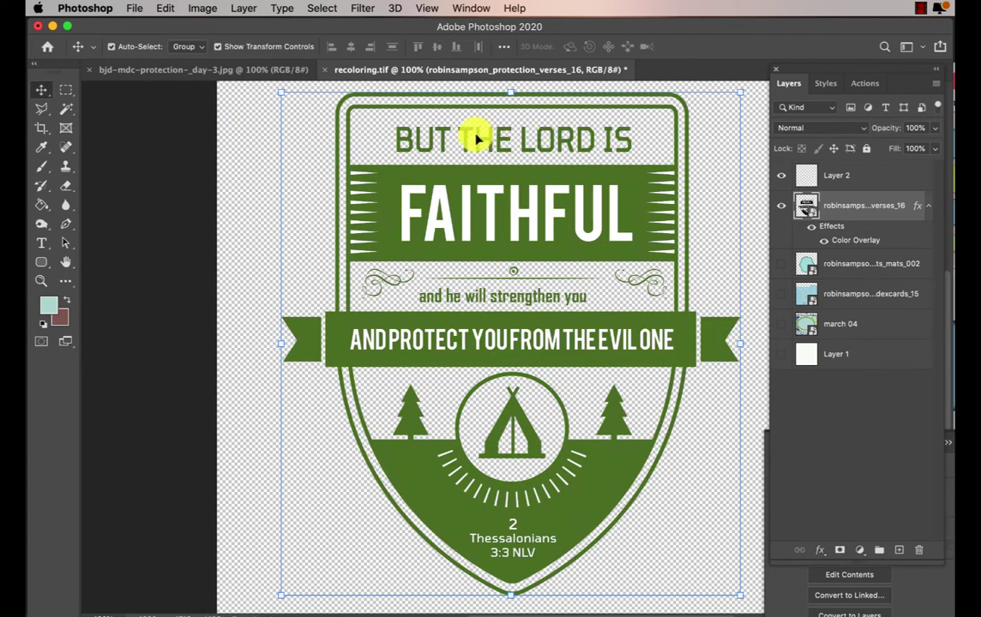
- Try to select the area between the verse artwork's double border lines with the Magic Wand at tolerance 30
click(66, 110)
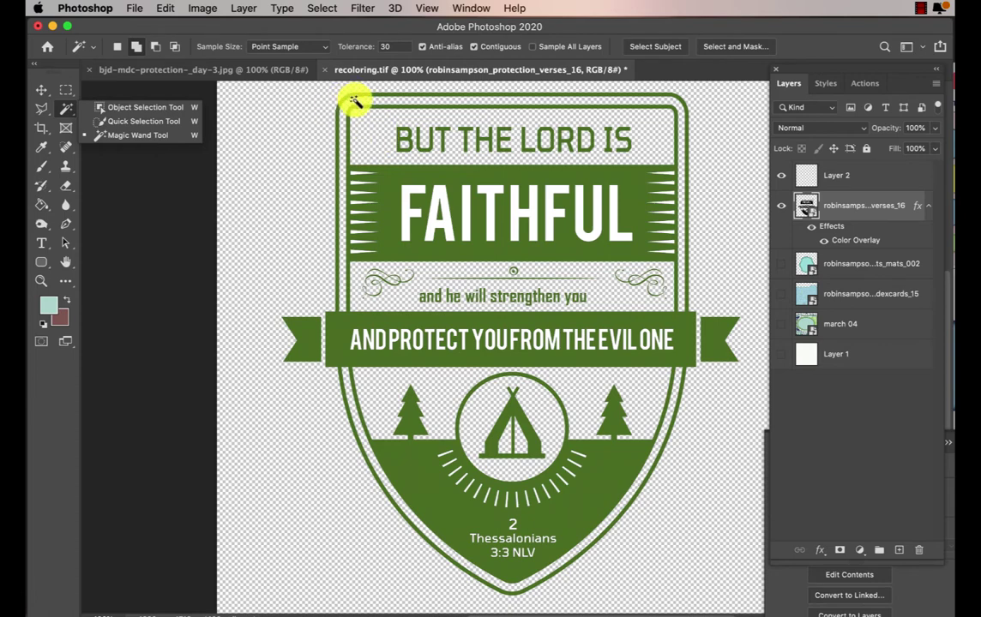
click(356, 101)
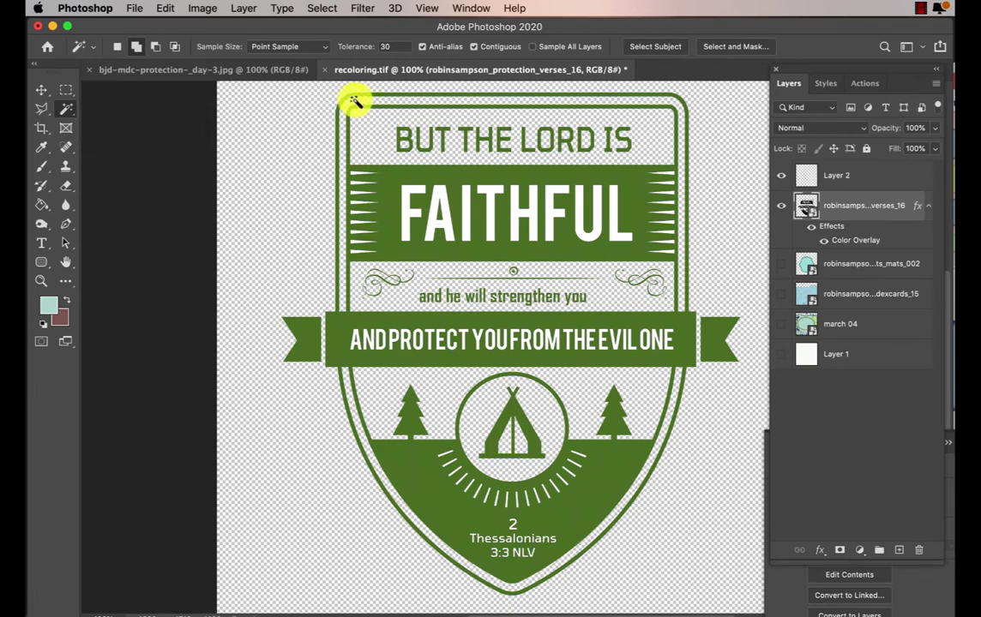
click(313, 10)
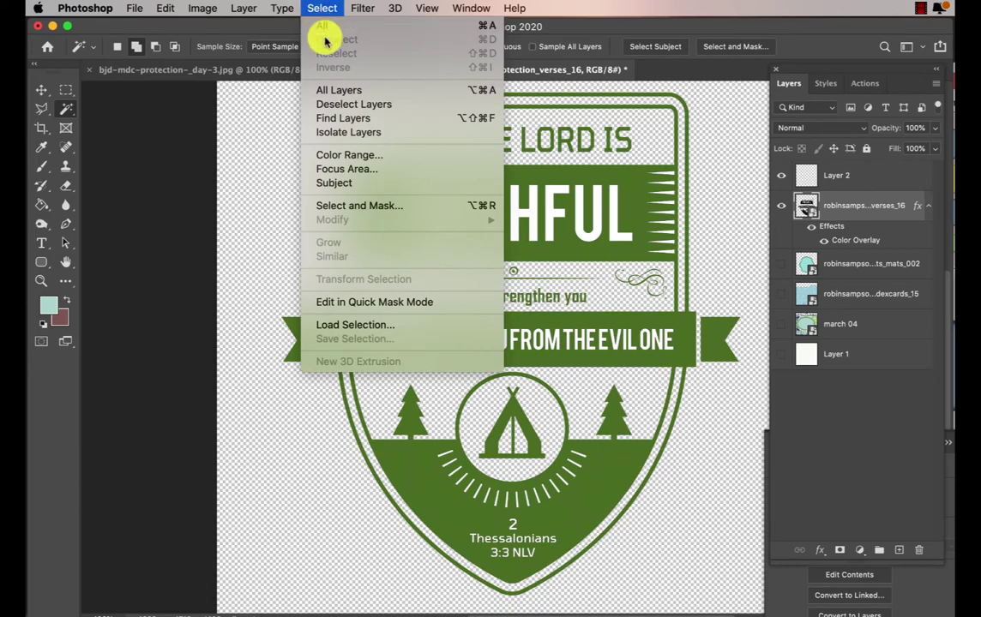
- Examine the heading and upper border of the recoloured verse artwork at 200% zoom
click(877, 206)
key(super+equal)
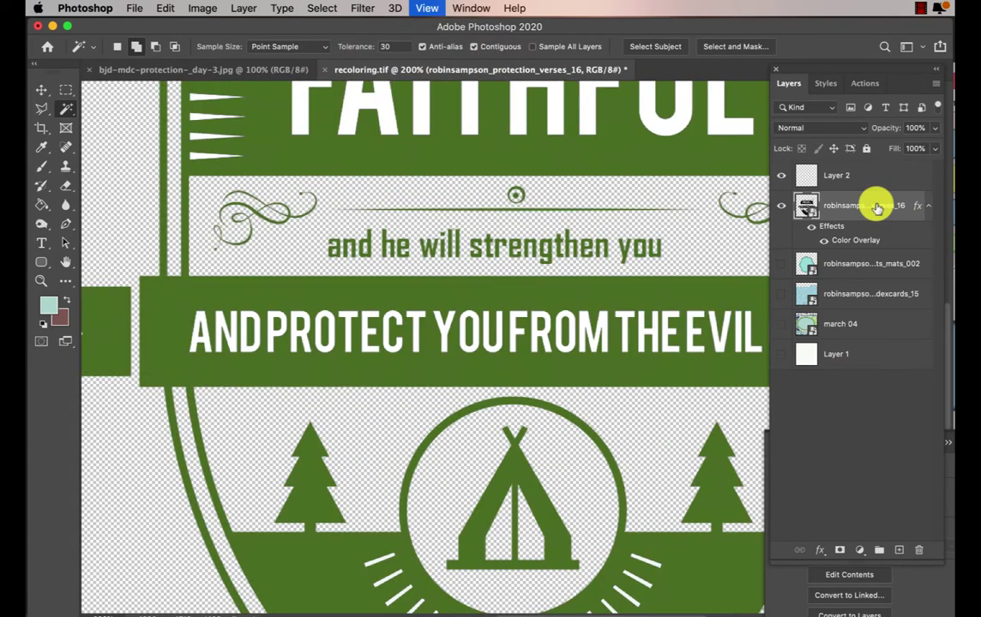
scroll(592, 266, up, 5)
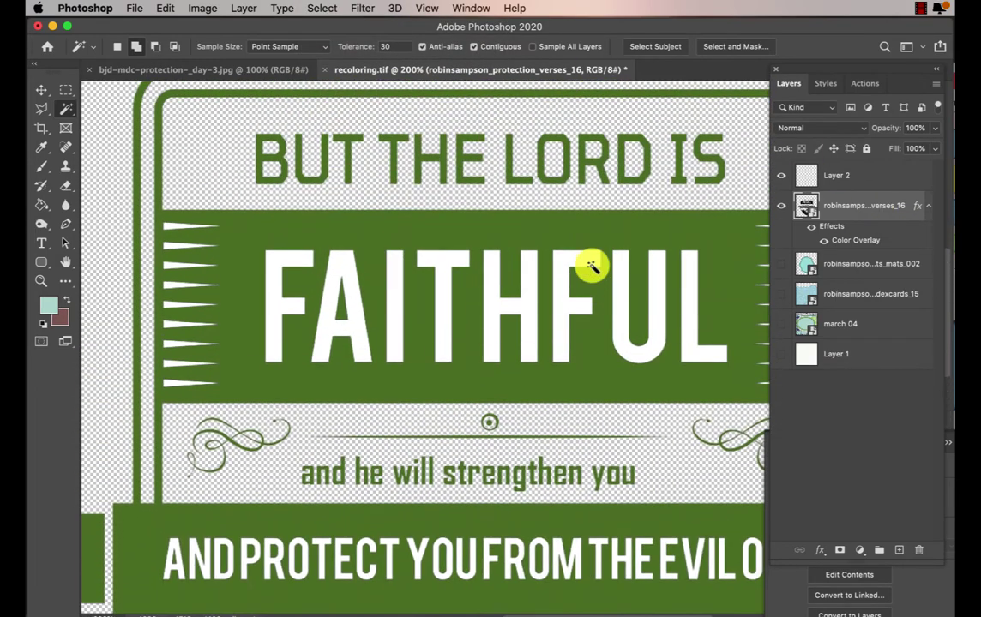
scroll(592, 266, up, 3)
scroll(592, 266, right, 3)
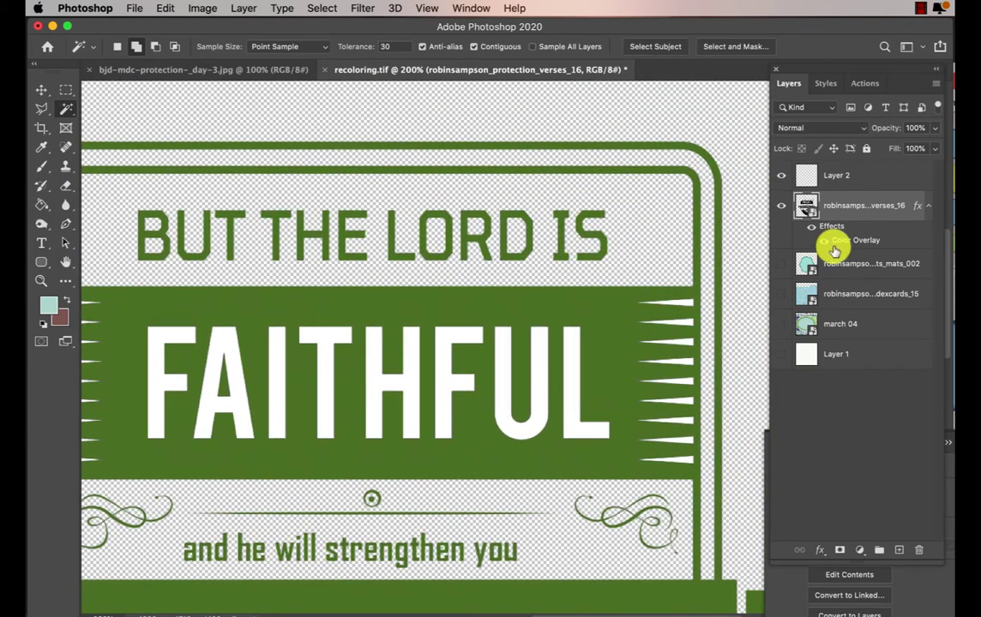
- Turn off the verse artwork's Color Overlay and select the area between its double border lines with the Magic Wand
click(825, 241)
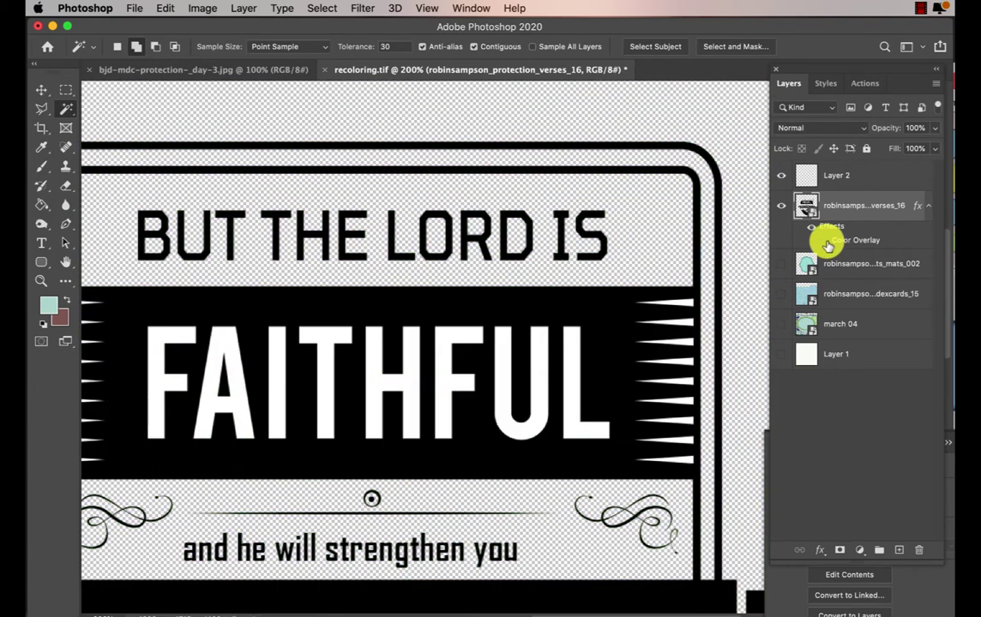
click(652, 159)
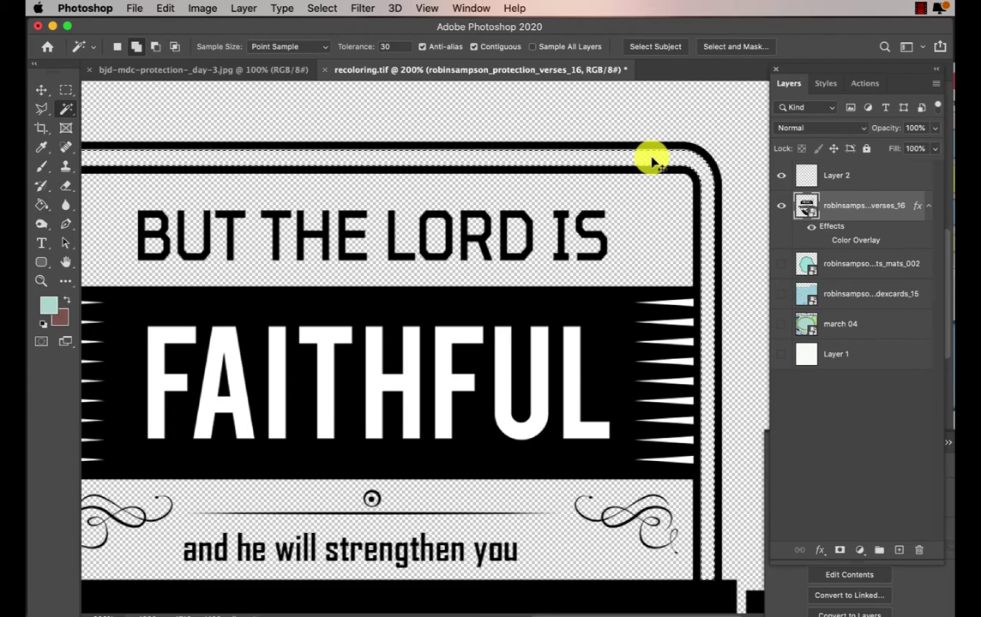
key(super+minus)
key(super+minus)
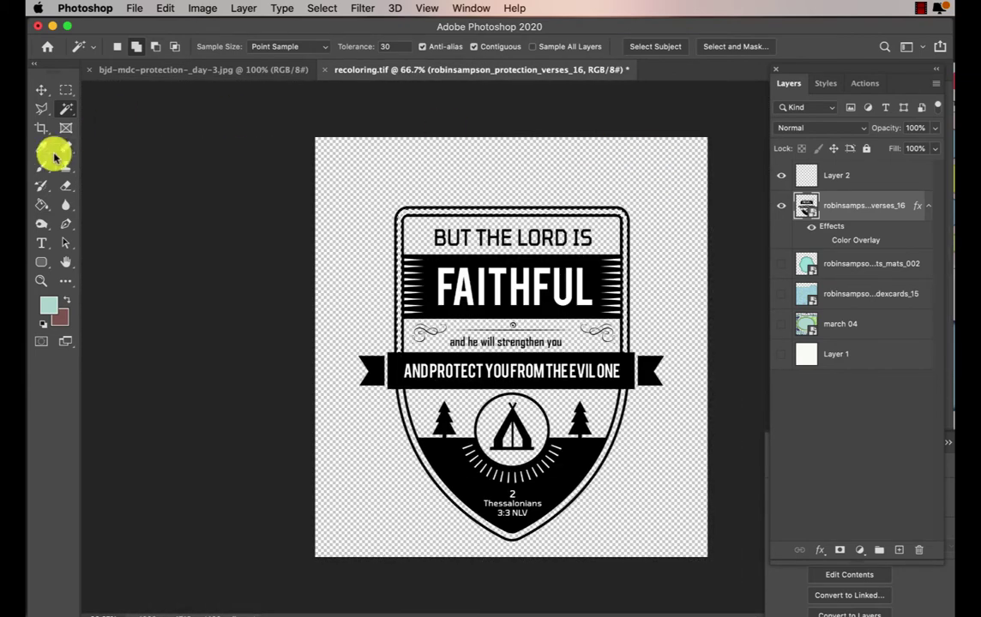
- Fill the selected border gap with dark green on a new layer above the verse artwork, and clear the selection
click(50, 307)
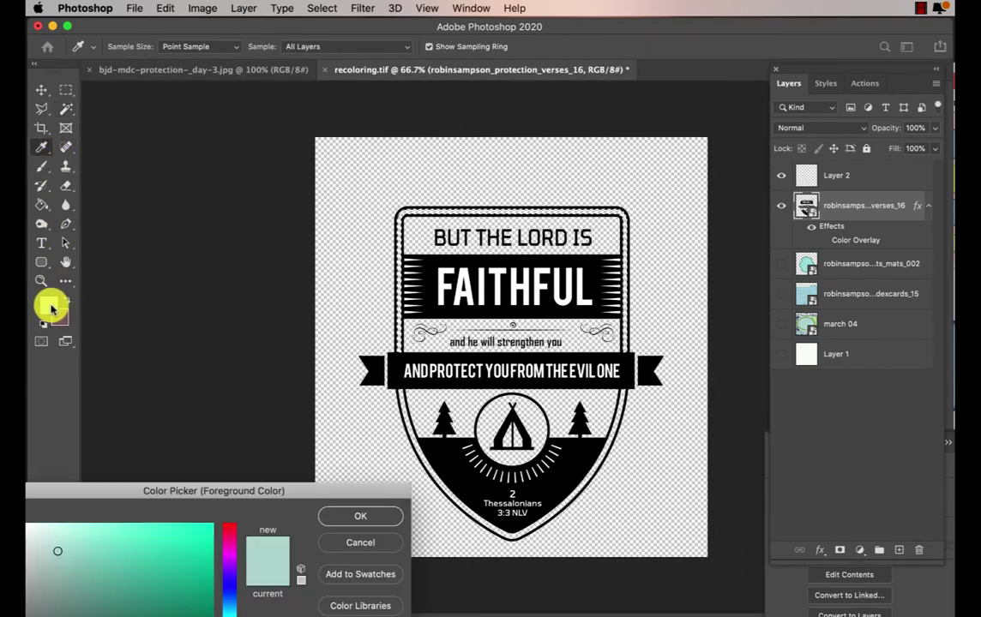
click(359, 514)
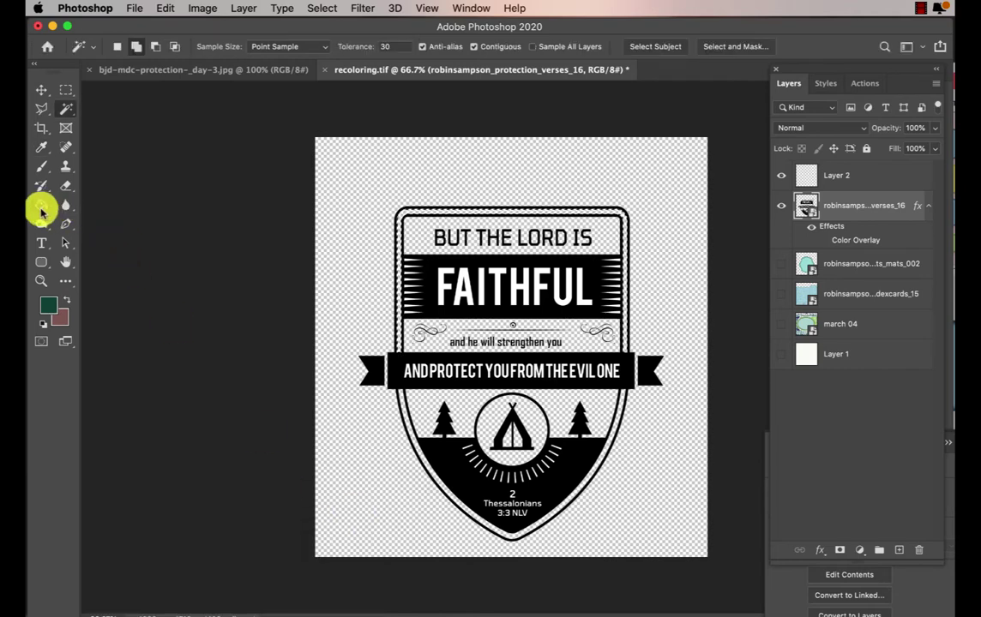
click(41, 205)
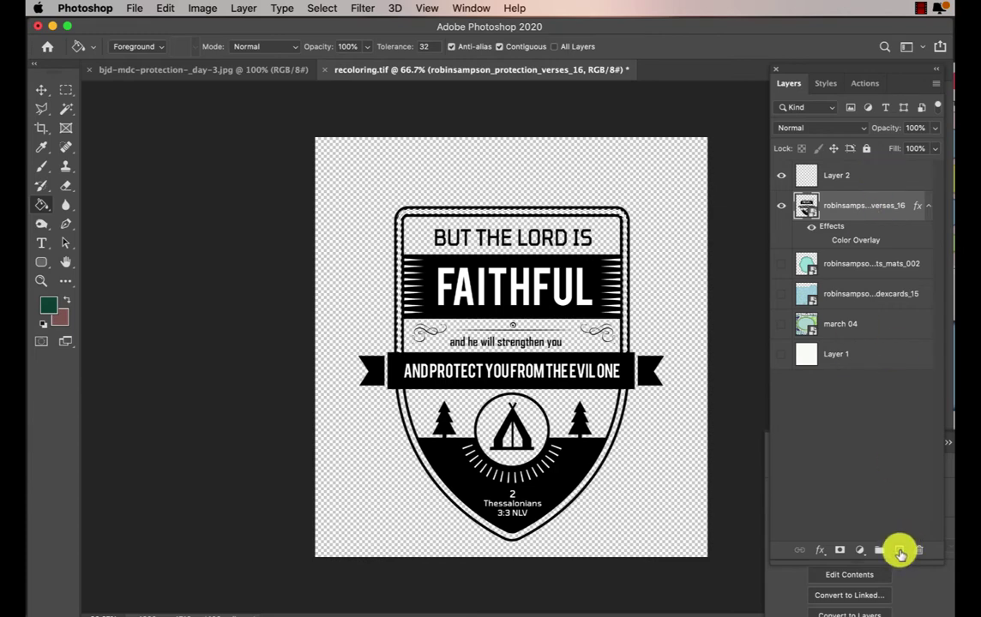
click(900, 550)
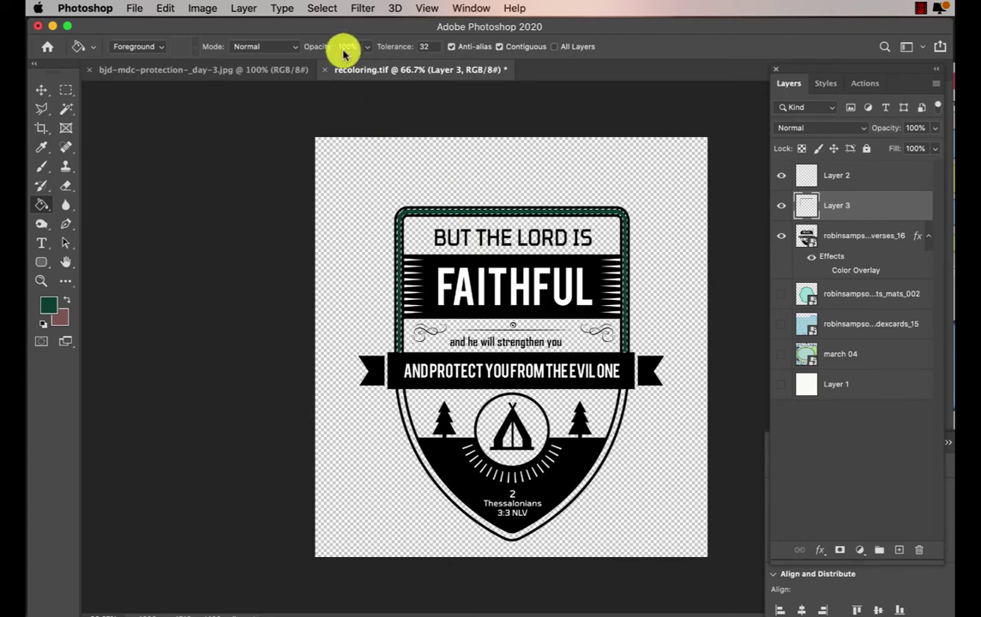
click(322, 9)
click(326, 41)
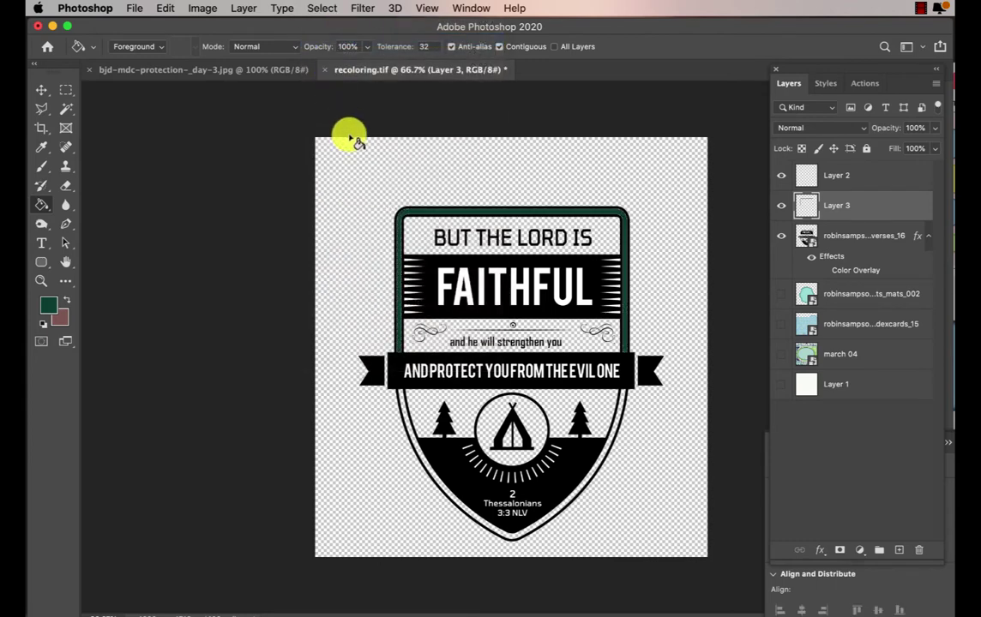
- Change the foreground colour to a lighter green and refill the area between the double border lines with it
key(super+equal)
key(super+equal)
scroll(350, 135, up, 5)
click(48, 305)
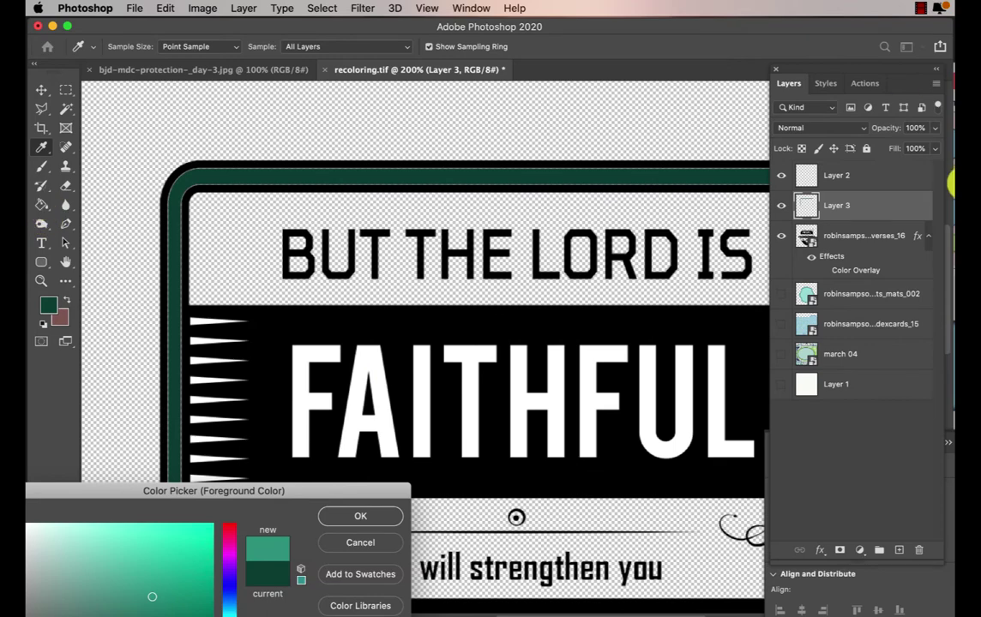
key(Return)
- Select the background around the "BUT THE LORD IS" heading, fill it with the lighter green on a new layer, and deselect
key(super+minus)
click(66, 109)
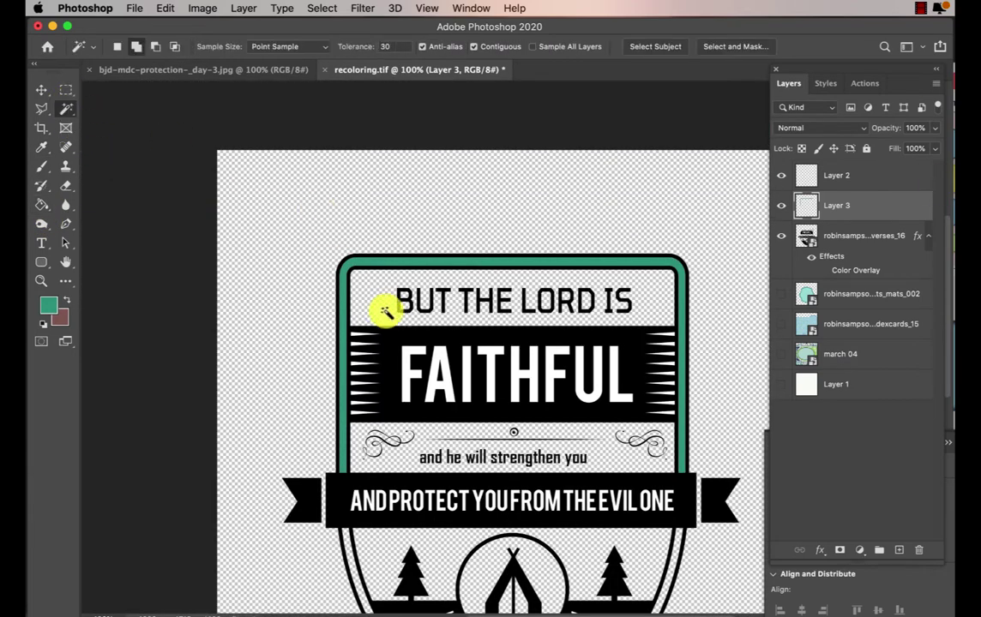
click(865, 237)
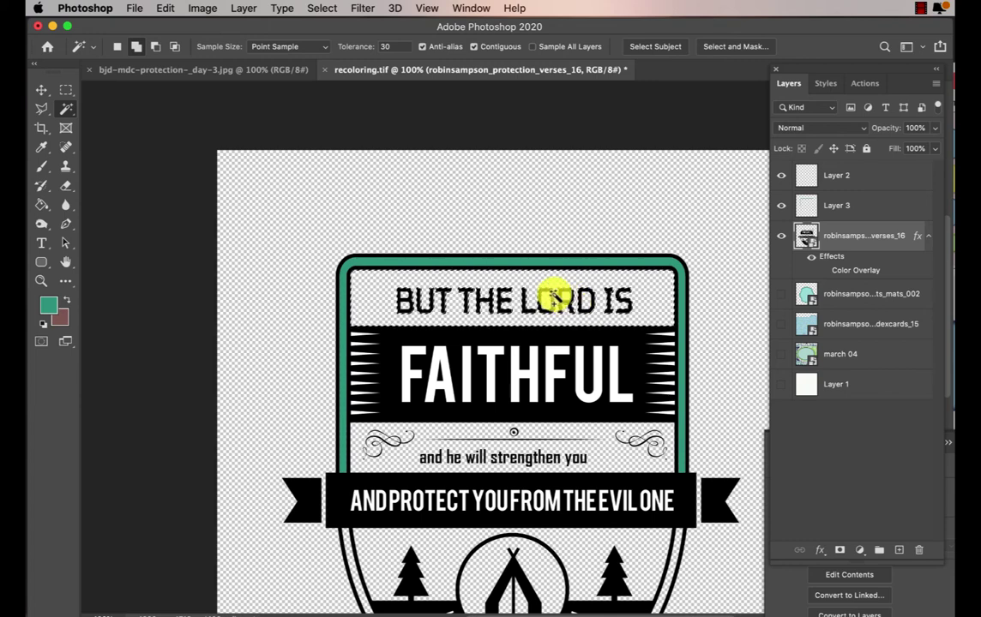
click(899, 550)
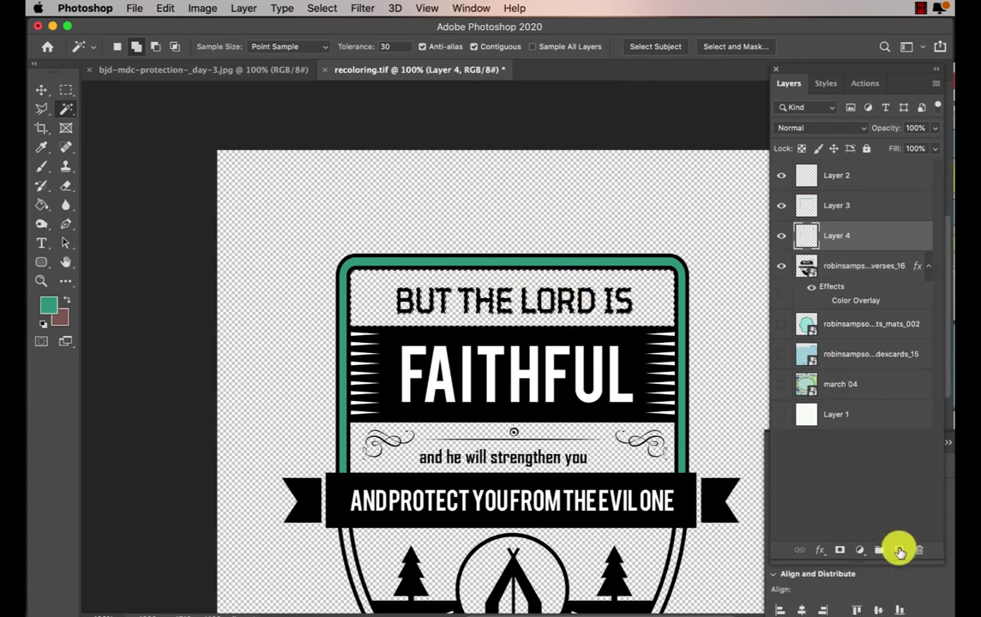
click(42, 205)
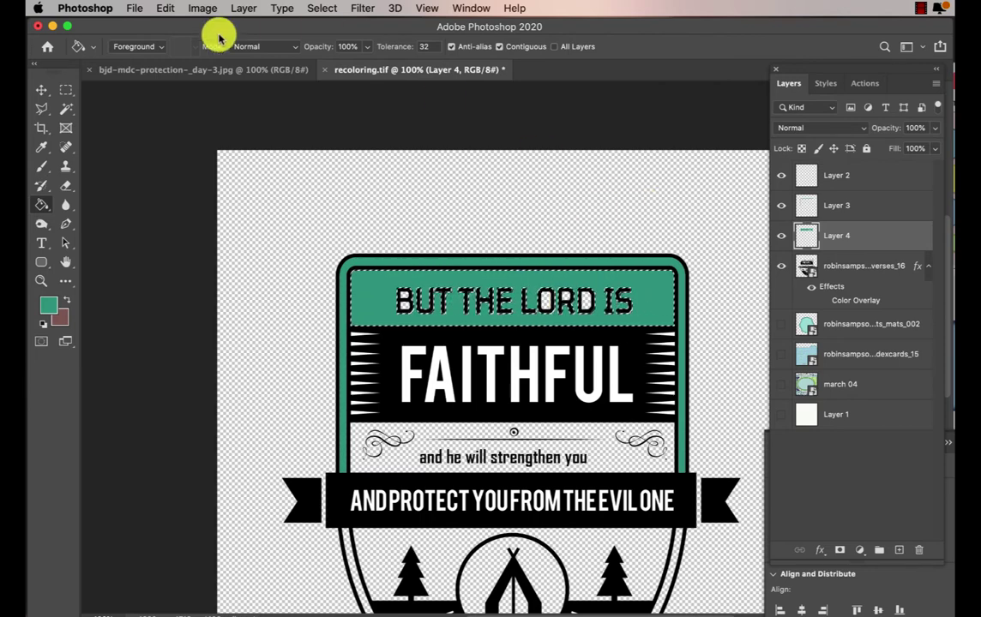
click(319, 8)
click(324, 38)
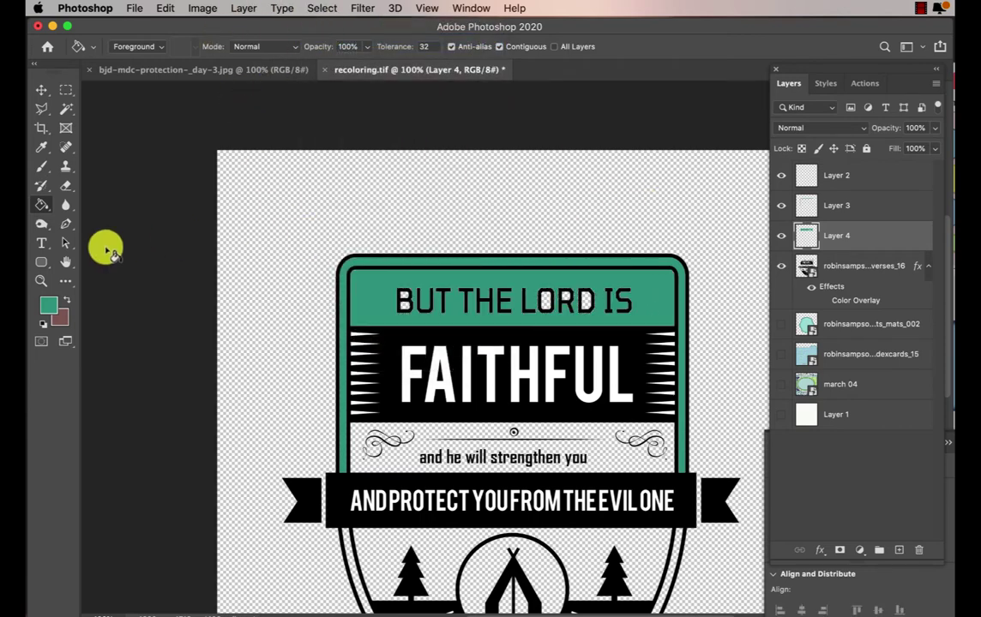
- Try to paint the inside of the O in "LORD" green with the Brush, and undo the stroke
click(41, 167)
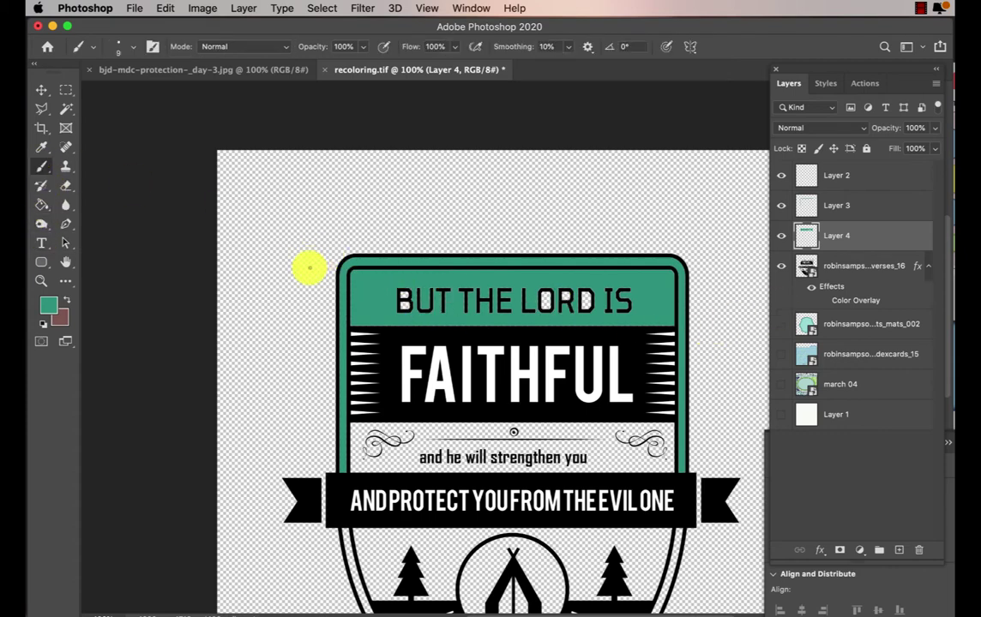
key(super+equal)
key(super+equal)
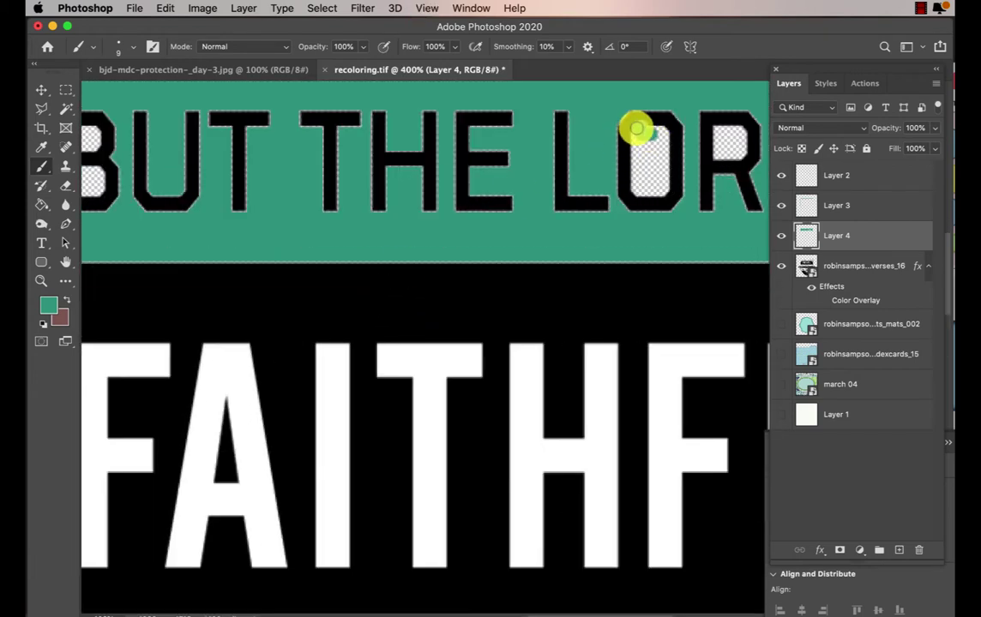
mouse_move(637, 129)
mouse_down()
mouse_move(637, 177)
mouse_move(656, 181)
mouse_move(651, 140)
mouse_up()
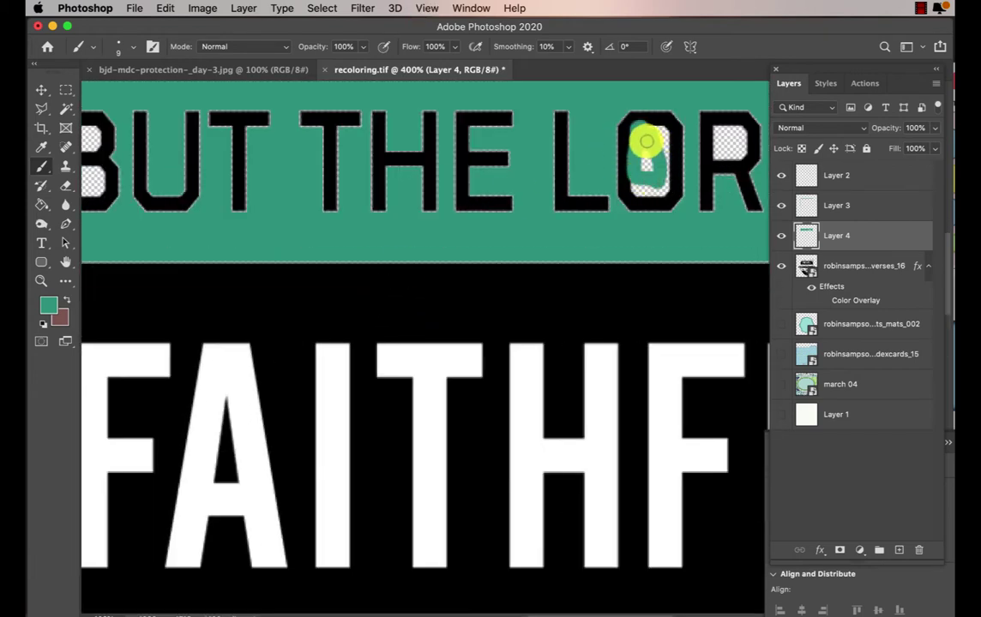
key(super+z)
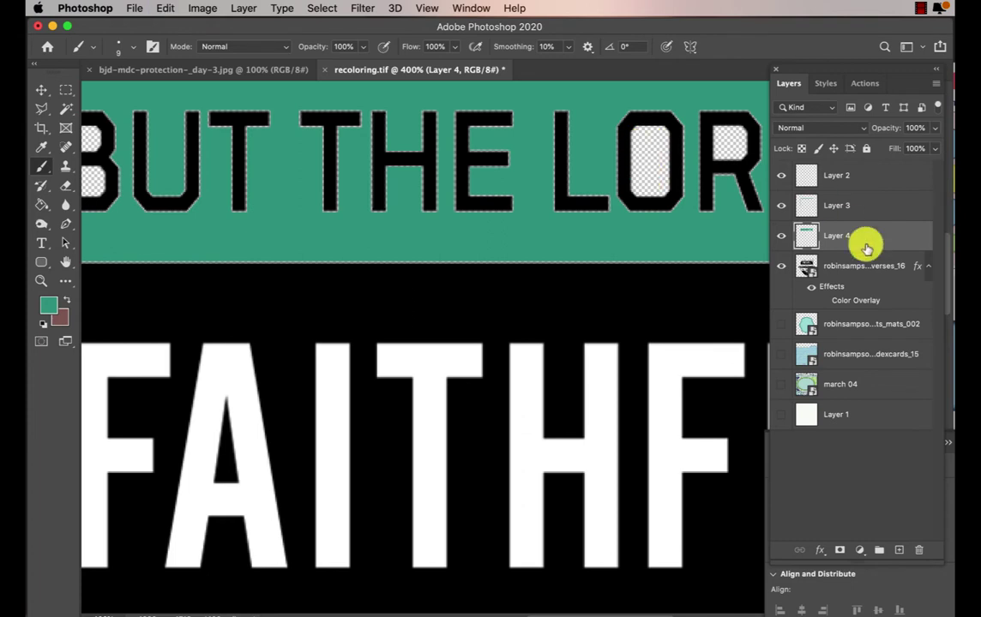
- Add a new layer beneath the verse artwork layer and paint the inside of the O in "LORD" green with the Brush
click(850, 267)
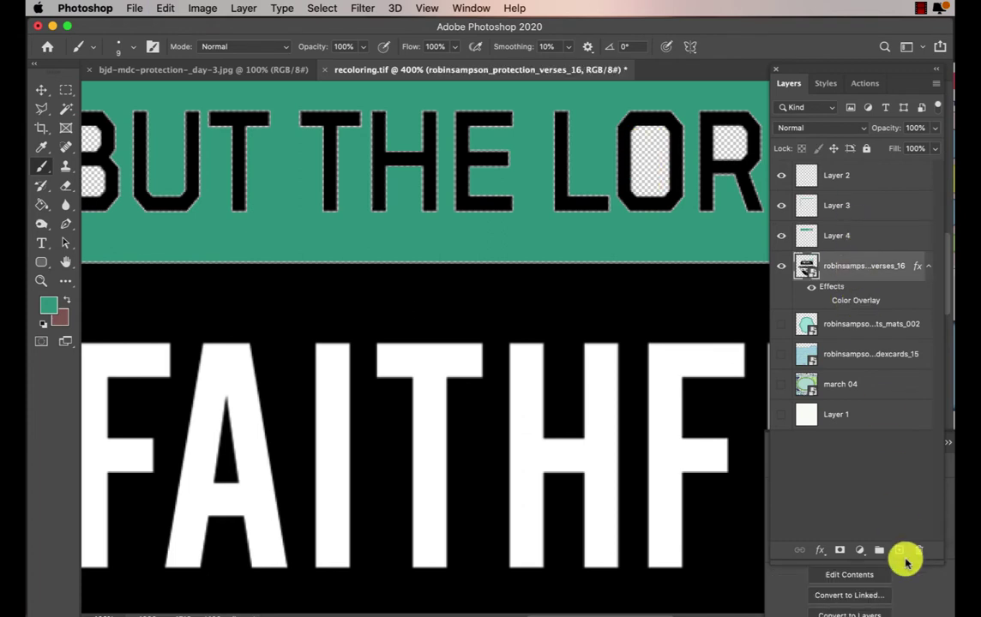
click(900, 550)
drag(896, 266, 876, 336)
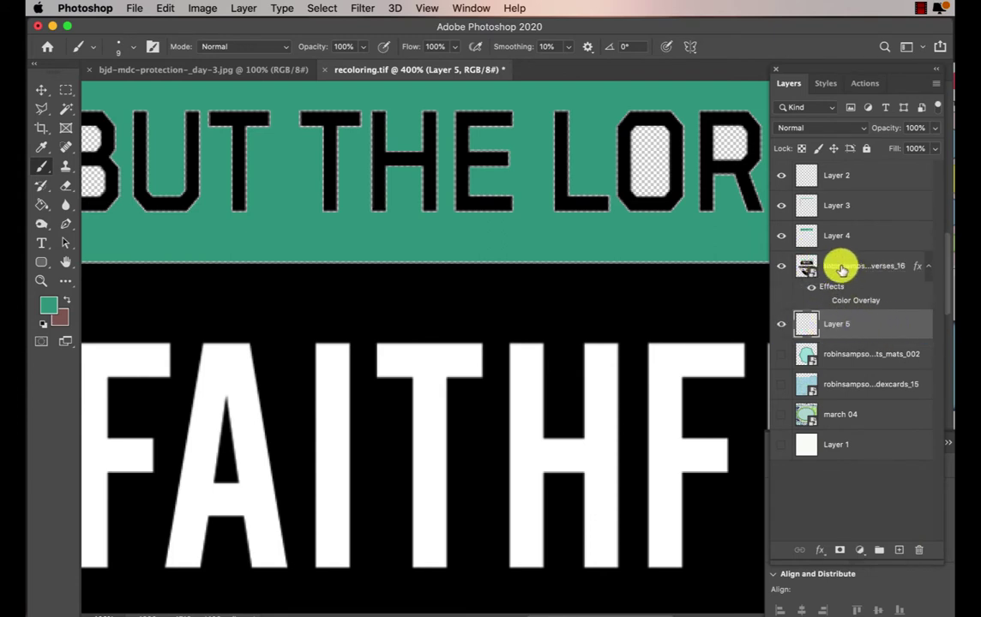
mouse_move(667, 128)
mouse_down()
mouse_move(621, 129)
mouse_move(655, 129)
mouse_move(638, 146)
mouse_move(665, 136)
mouse_move(643, 167)
mouse_up()
mouse_move(645, 155)
mouse_down()
mouse_move(646, 182)
mouse_move(662, 160)
mouse_move(655, 183)
mouse_move(635, 149)
mouse_move(661, 153)
mouse_move(666, 195)
mouse_move(651, 180)
mouse_up()
key(super+minus)
key(super+minus)
key(super+minus)
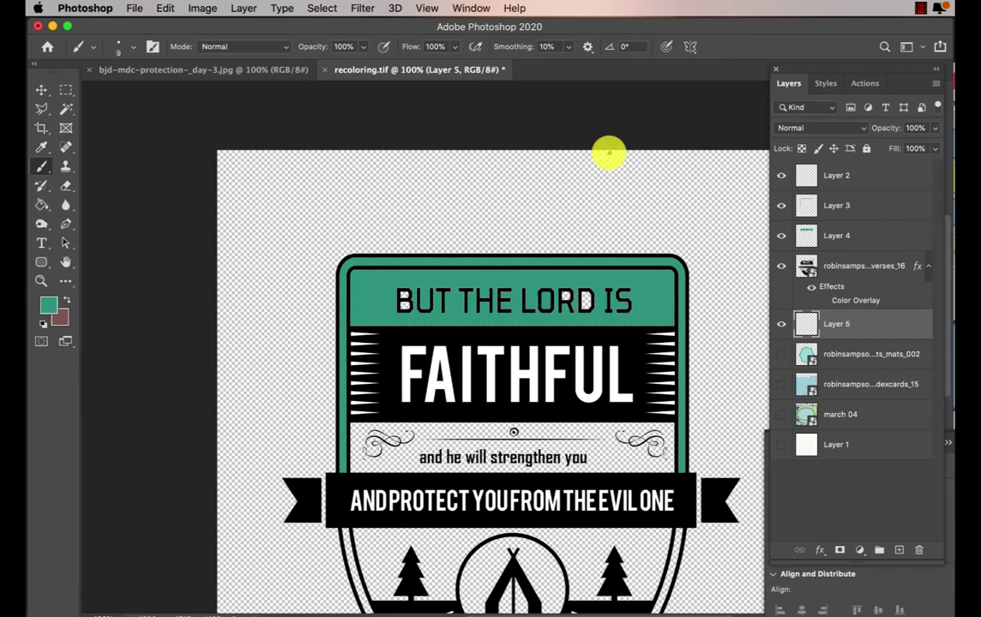
- Undo the brush painting, its added layer and the green heading background fill, and clear the restored selection
click(65, 108)
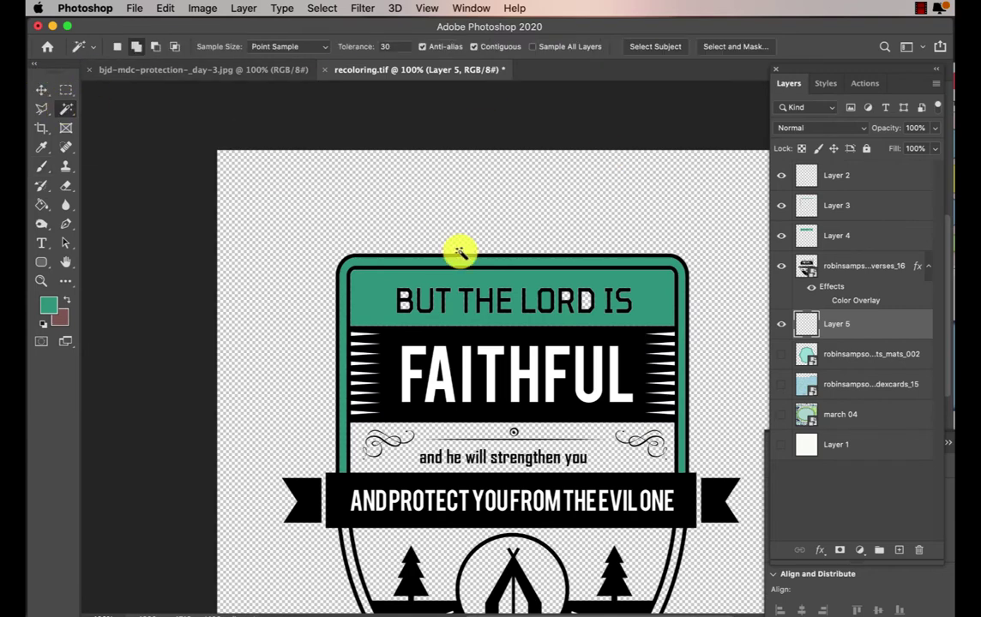
key(super+z)
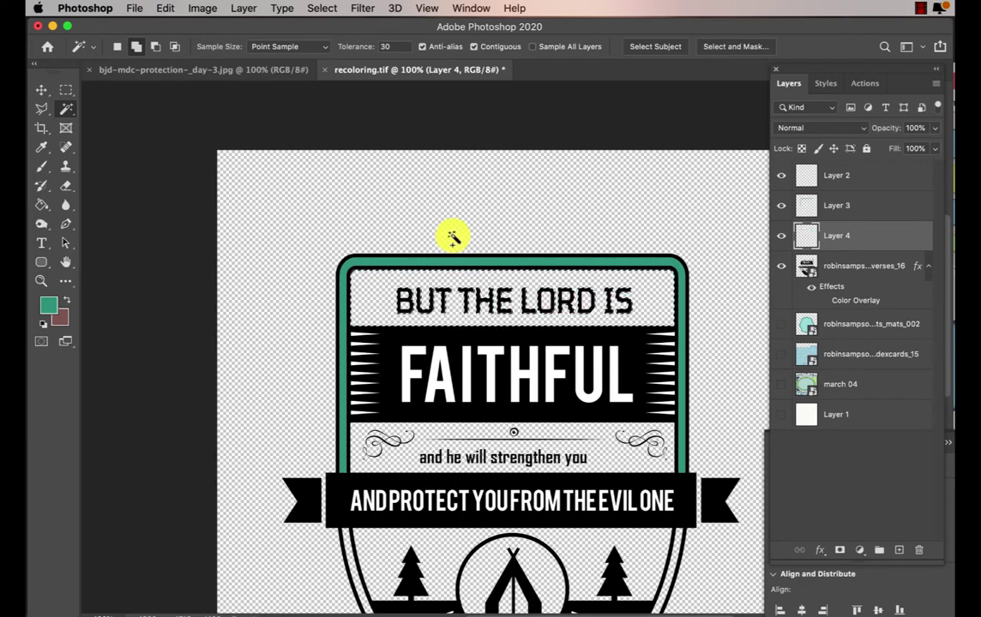
key(super+minus)
click(317, 8)
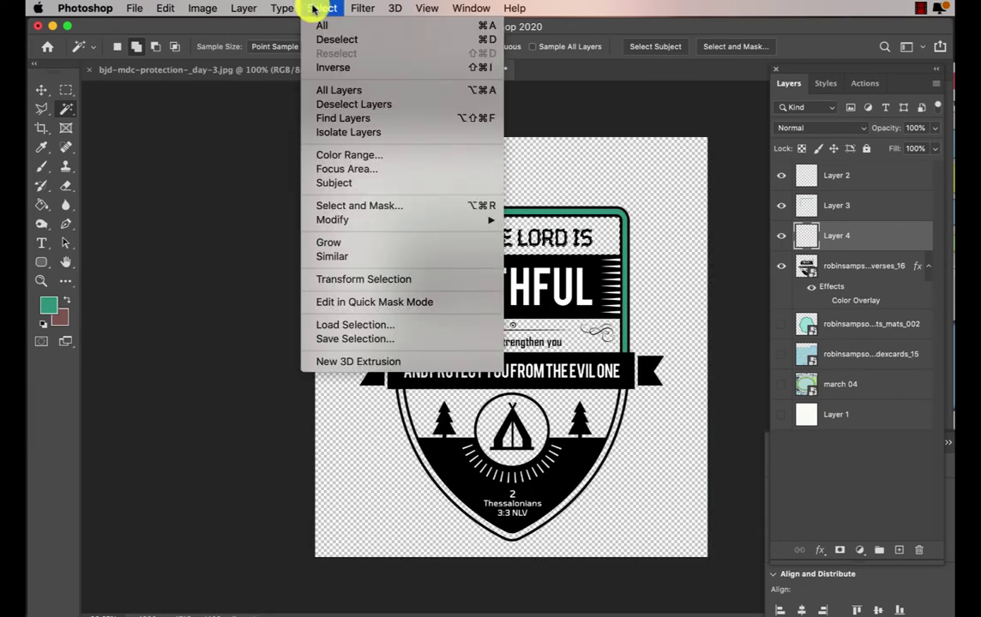
click(321, 37)
- Select the transparent background around the "BUT THE LORD IS" heading on the verse artwork layer with the Magic Wand
key(super+plus)
key(super+plus)
key(super+plus)
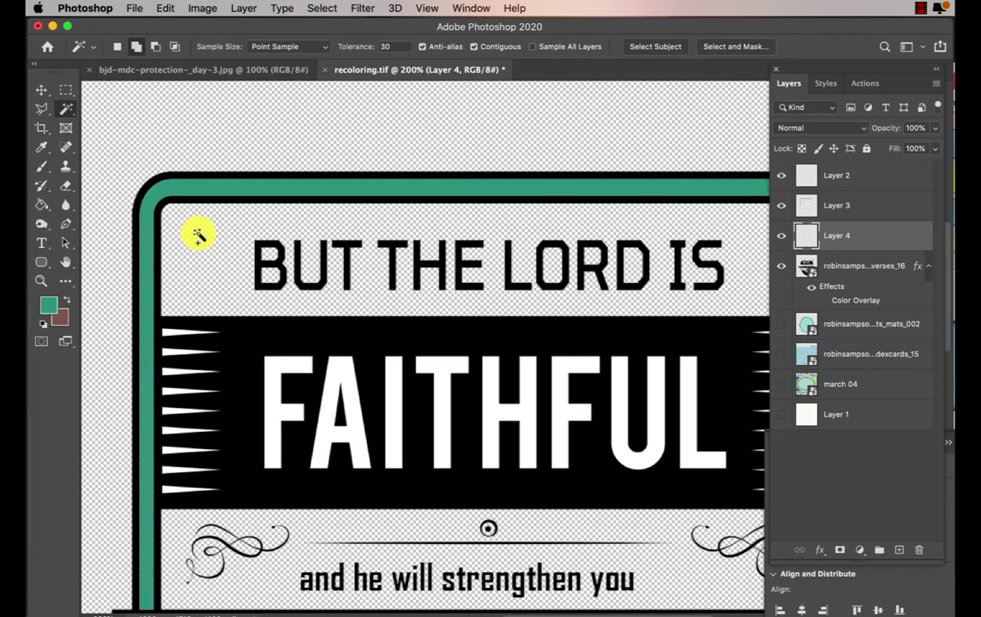
click(901, 264)
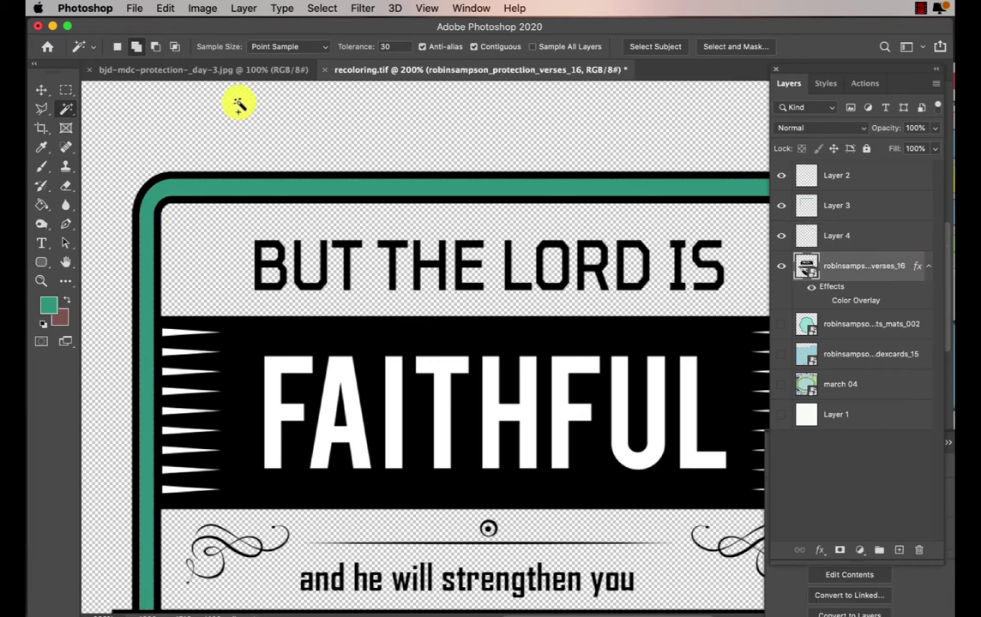
click(321, 7)
click(324, 40)
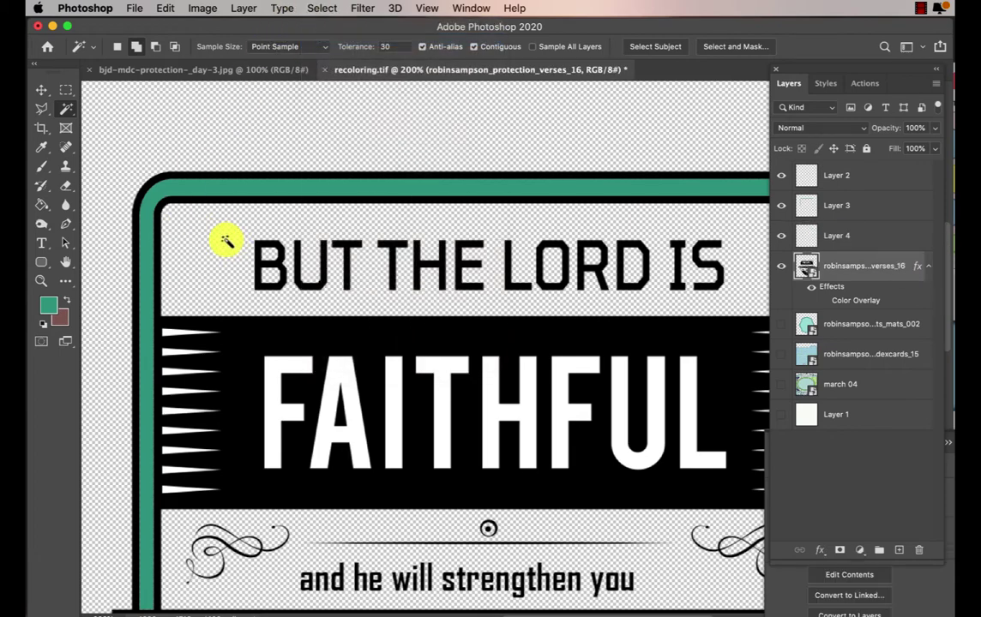
click(213, 236)
- Extend the selection to all matching transparent areas of the verse artwork with the Similar command
click(327, 8)
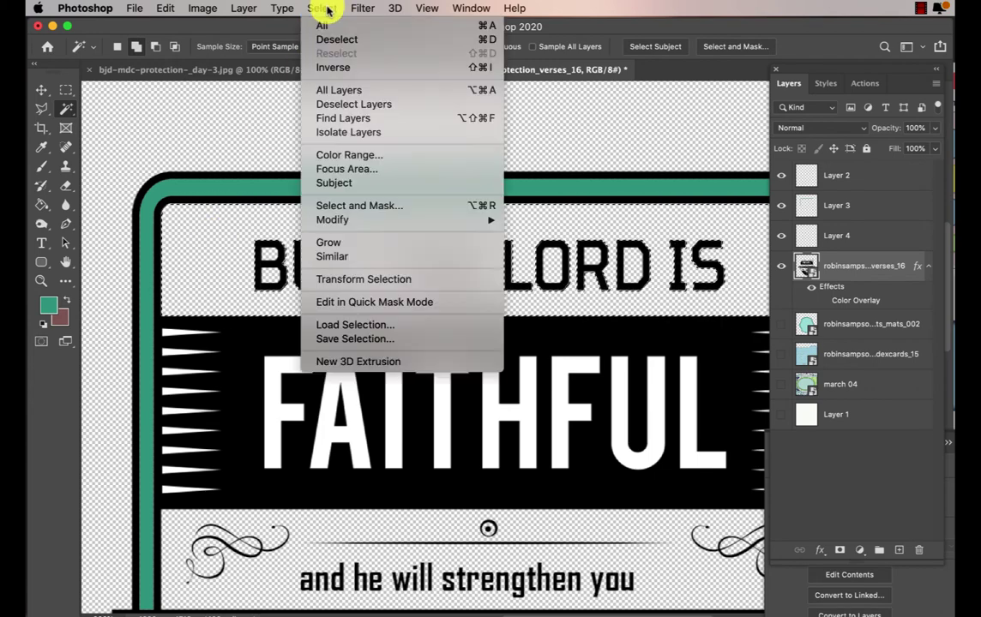
click(351, 258)
key(super+1)
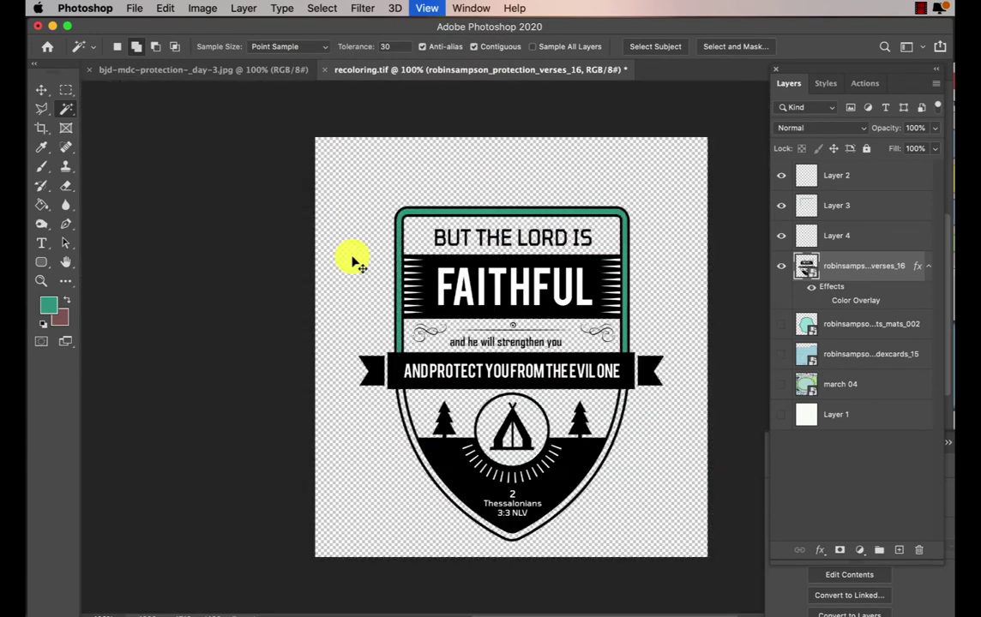
key(super+minus)
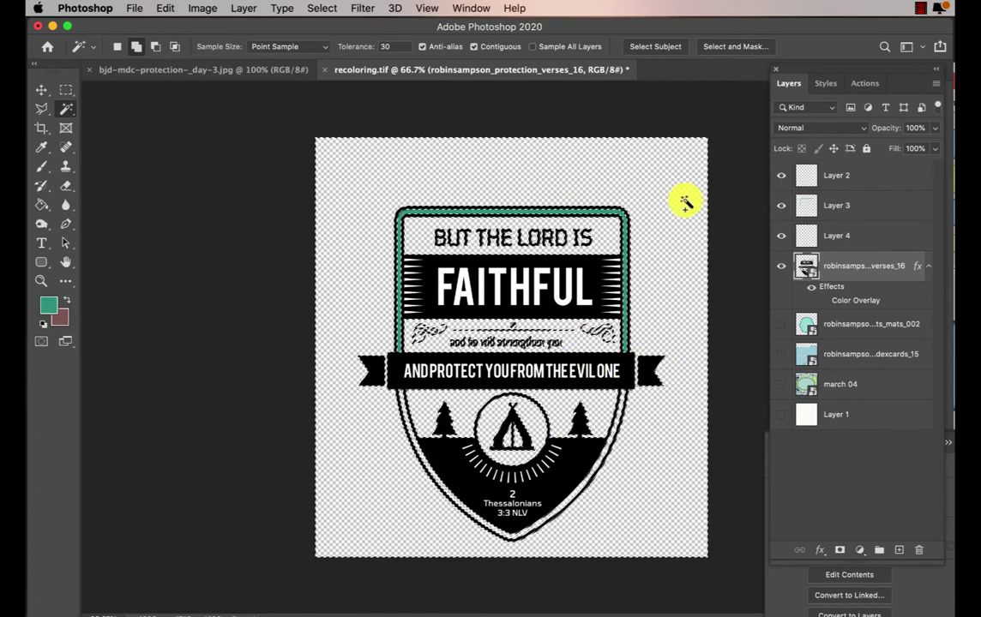
- Fill the selected transparent areas with green on a new layer, deselect, and combine that layer with the verse artwork into one merged group
click(41, 206)
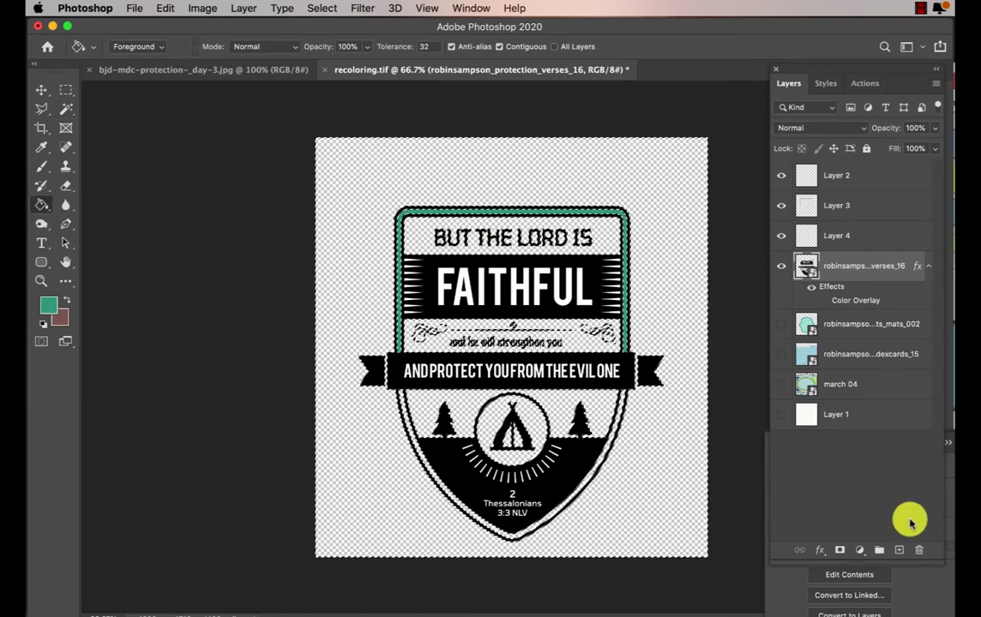
click(898, 550)
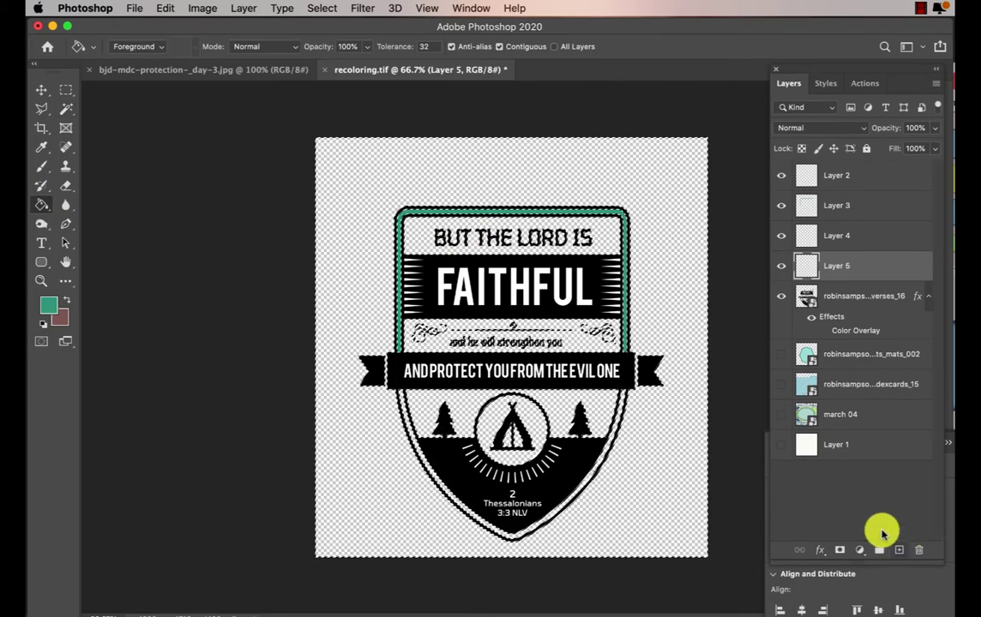
click(519, 202)
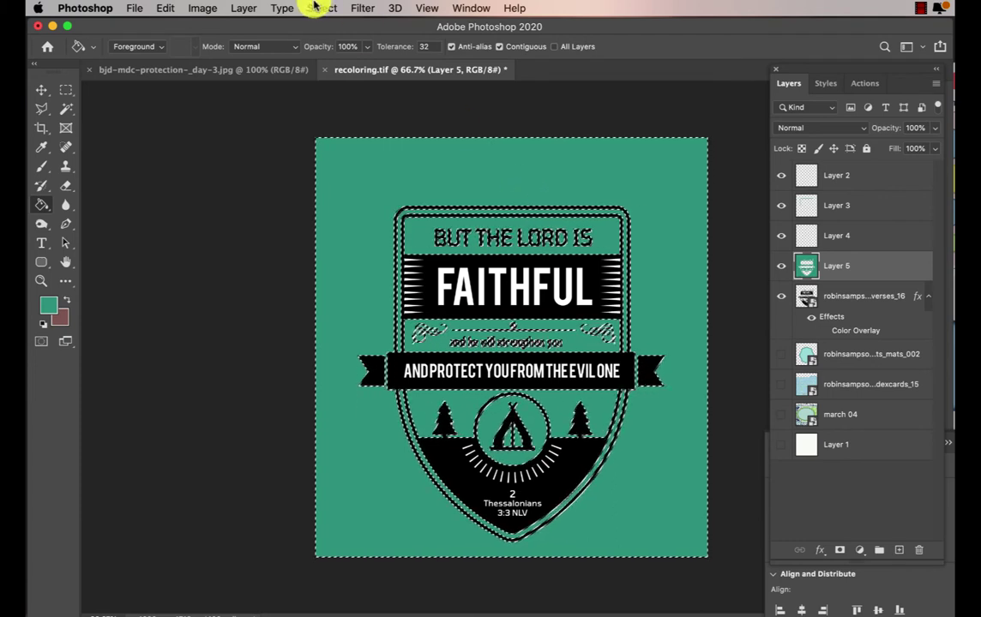
key(super+d)
shift+click(846, 300)
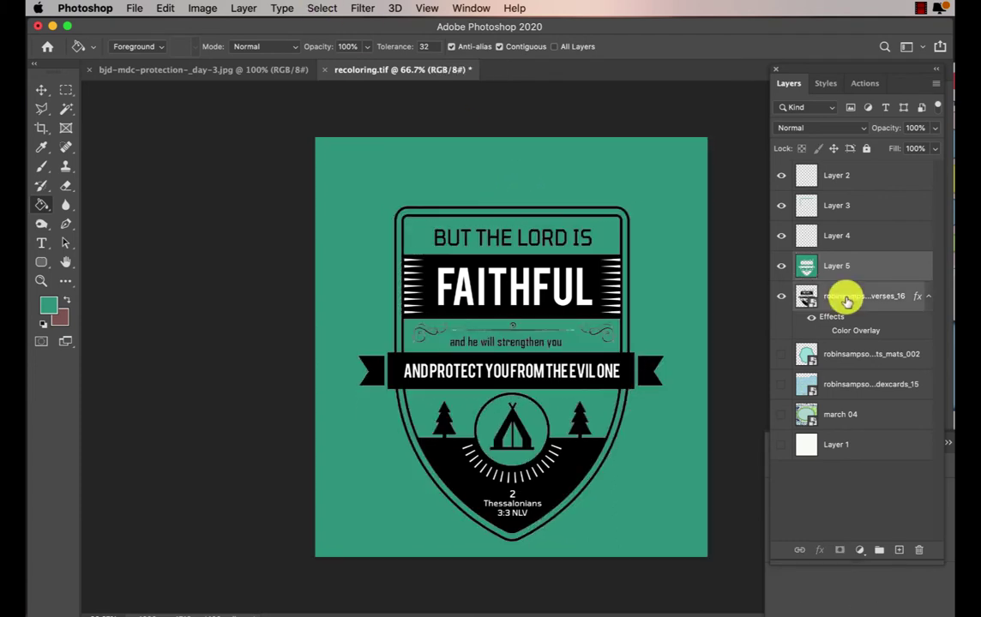
key(super+g)
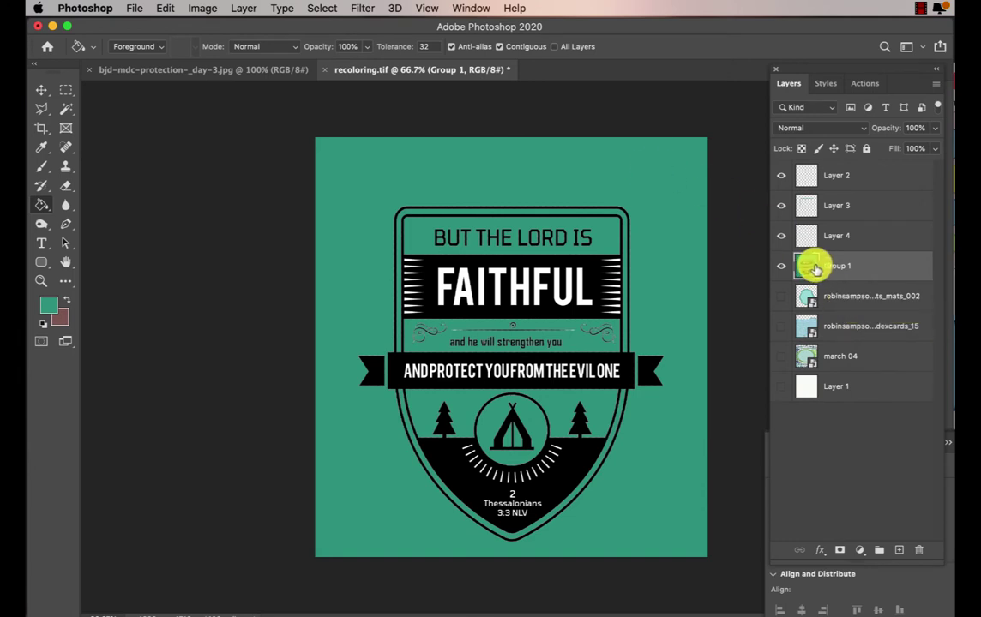
- Select the green area outside the "BUT THE LORD IS FAITHFUL" badge with the Magic Wand and cut it away
click(63, 111)
click(368, 168)
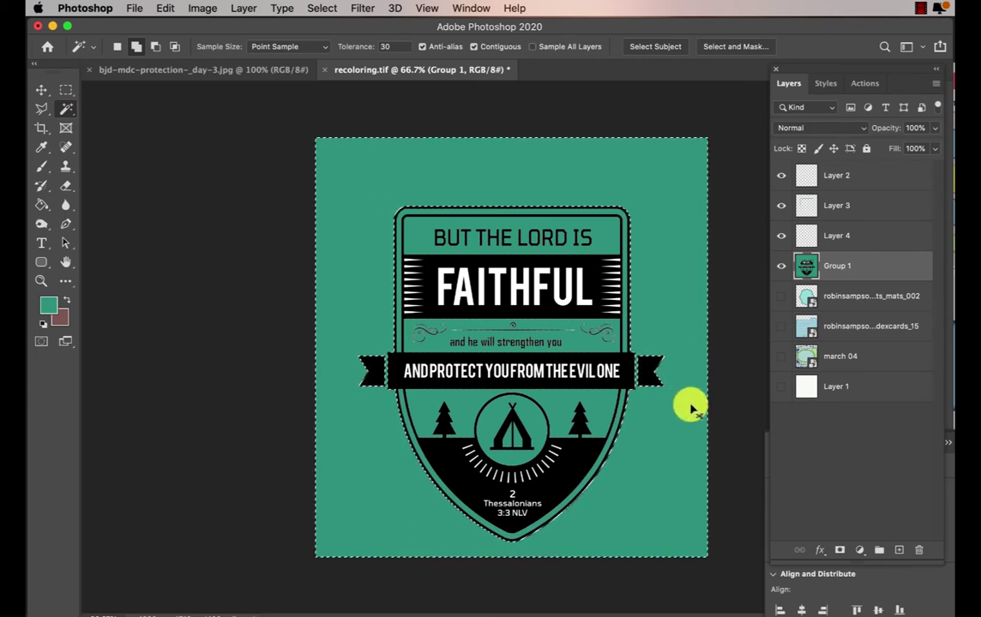
key(super+x)
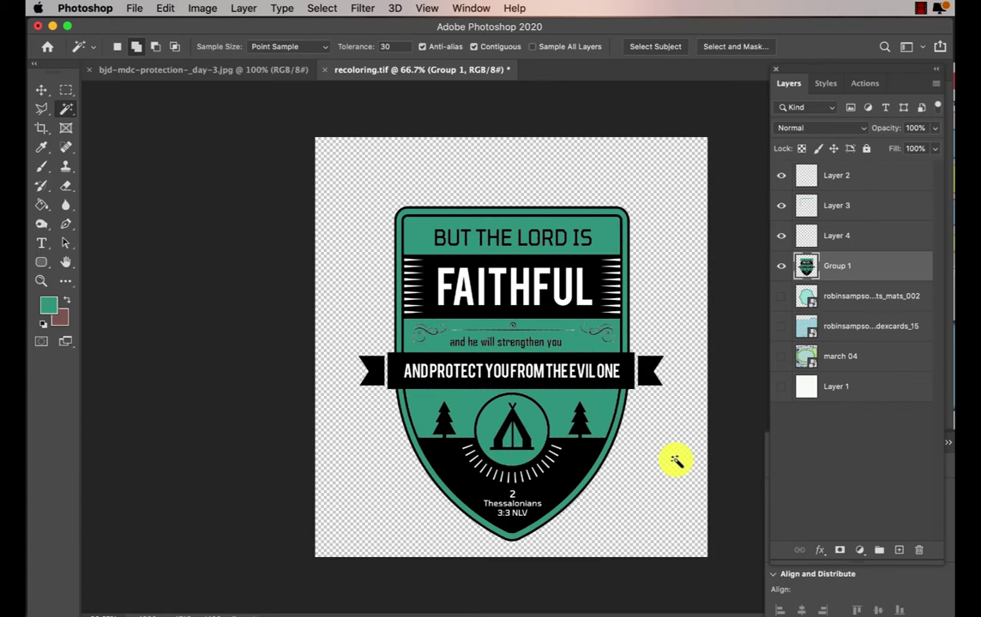
- Switch to Lingo and place its "FOR HE WILL ORDER HIS ANGELS" verse artwork into recoloring.tif
key(super+Tab)
drag(915, 274, 306, 334)
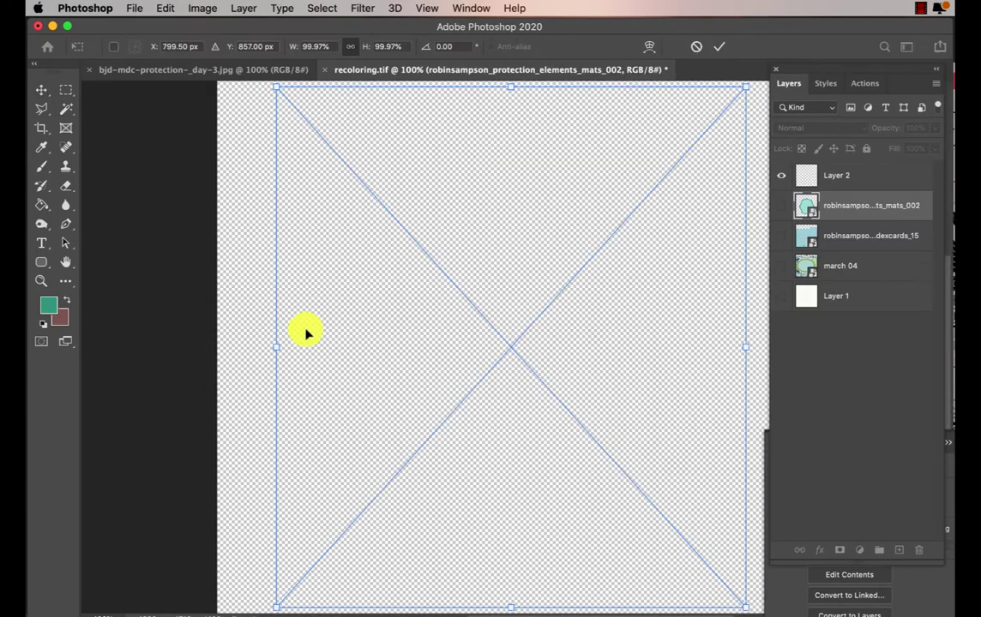
key(Return)
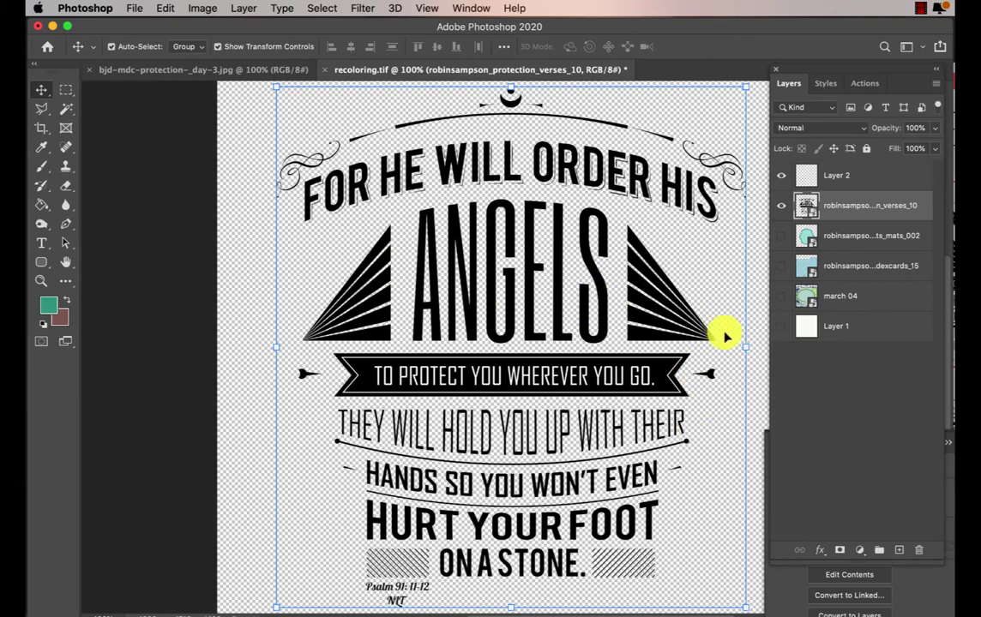
- Recolour the angels verse artwork with a Lighten Color Overlay sampled from the green foreground colour, and nudge it slightly upward
click(821, 553)
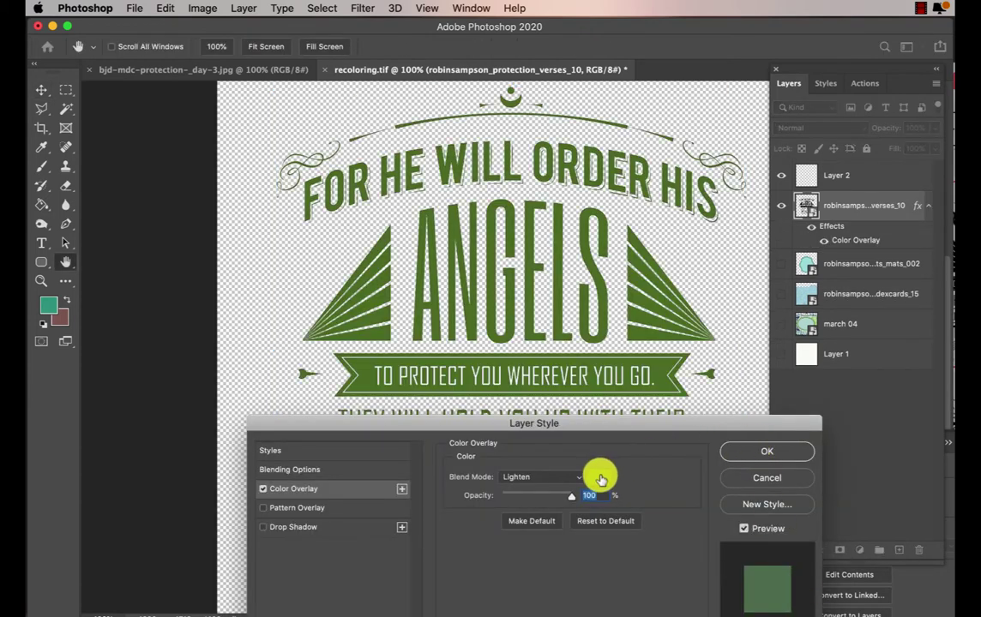
click(605, 474)
click(49, 304)
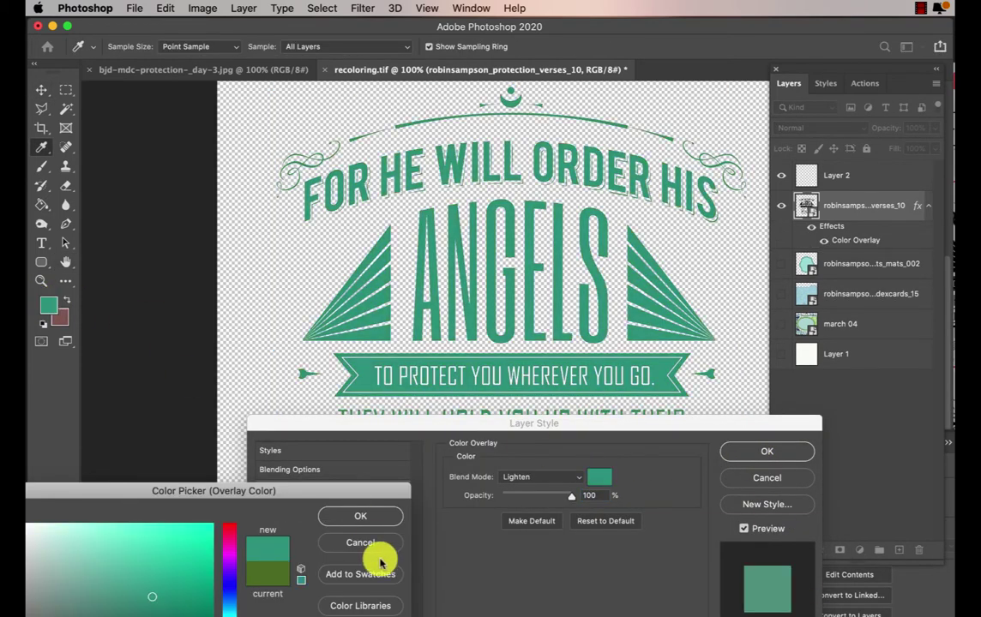
click(377, 513)
click(761, 454)
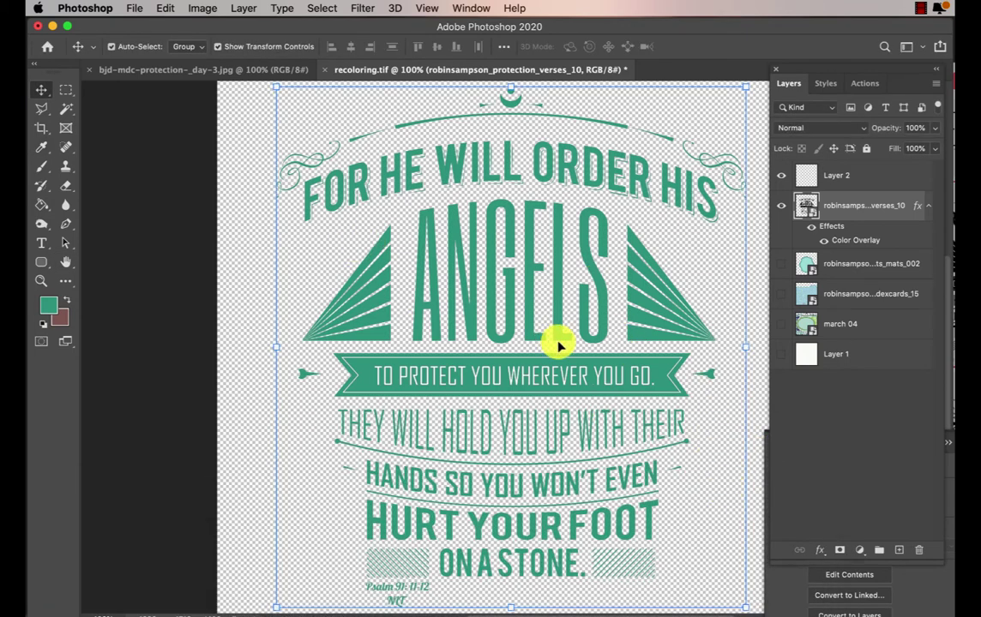
key(shift+Down)
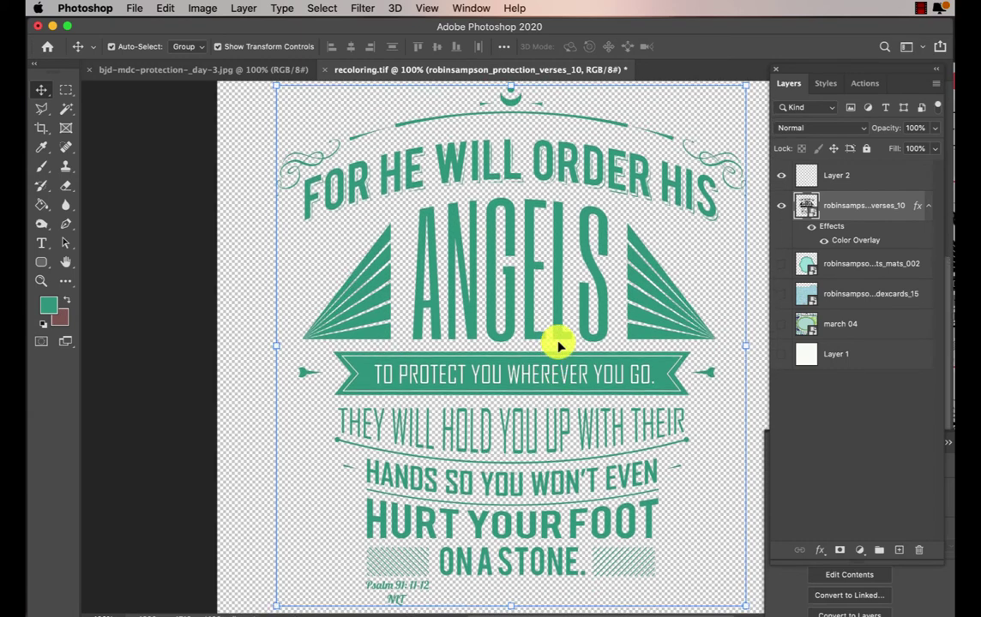
key(shift+Up)
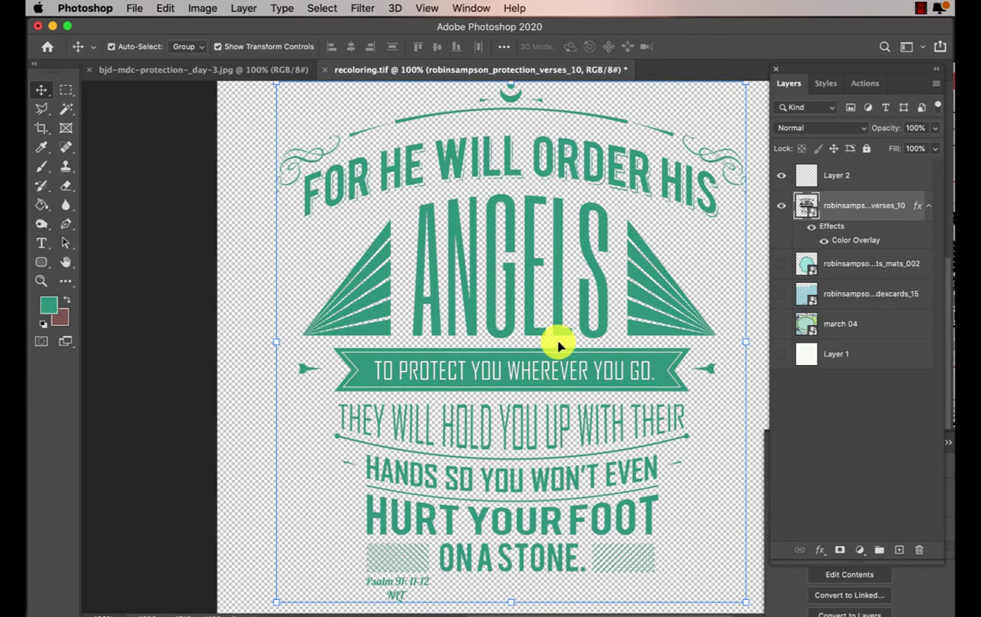
- Separate the angels verse artwork's Color Overlay effect into its own clipped colour fill layer with Create Layer
right_click(838, 246)
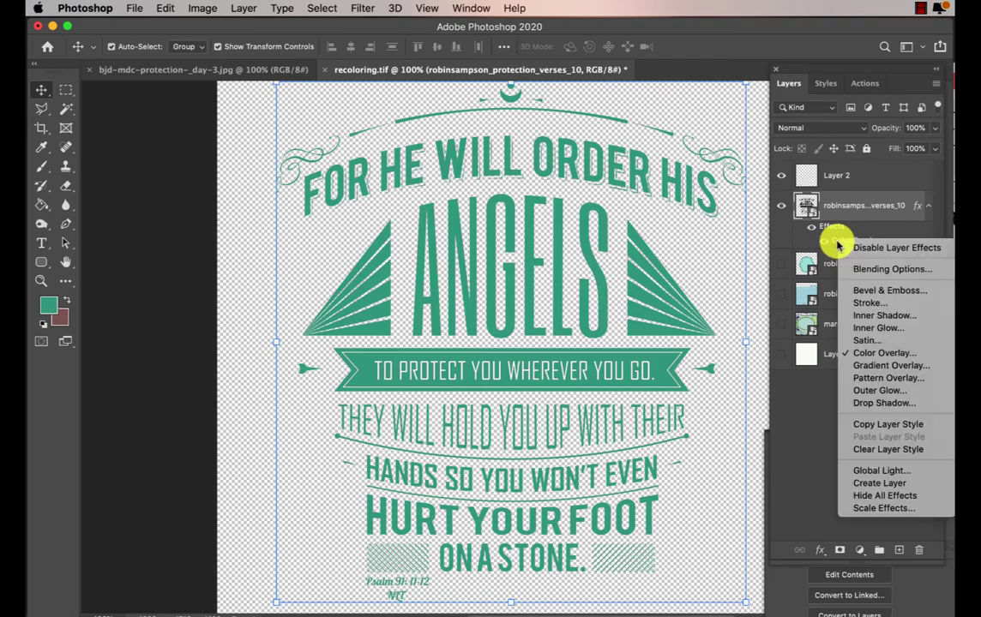
key(Escape)
right_click(838, 245)
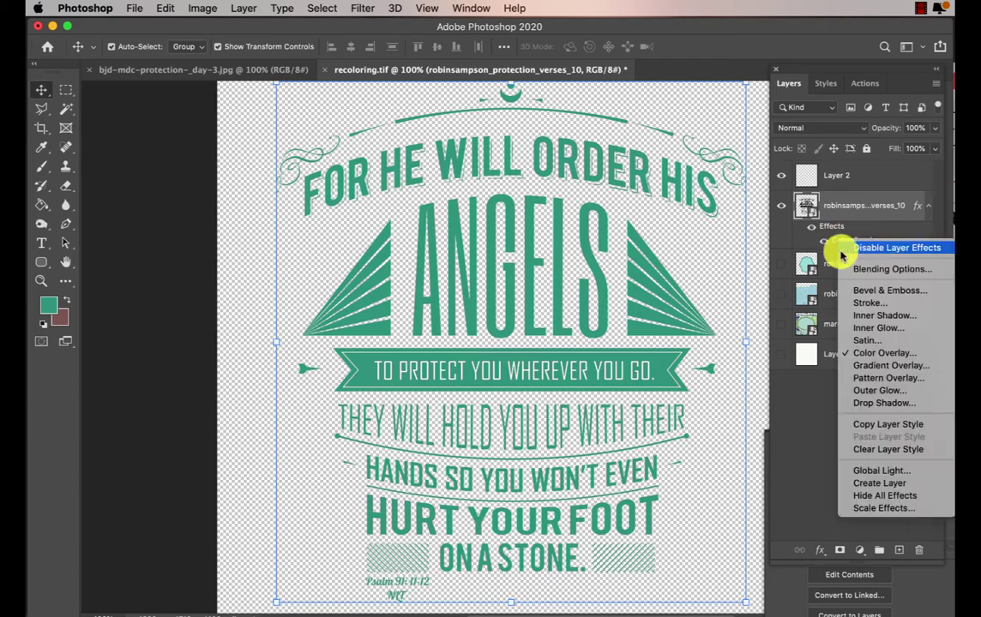
click(872, 485)
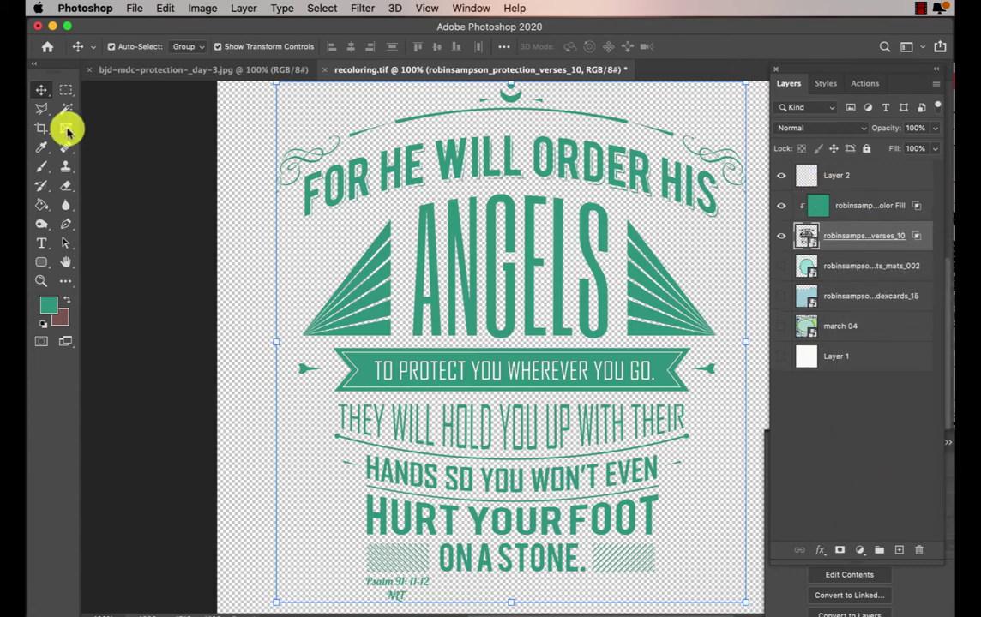
- Erase the green colour fill over the word "ANGELS" and the "Psalm 91:11-12 NLT" reference with a 150 px eraser
click(65, 187)
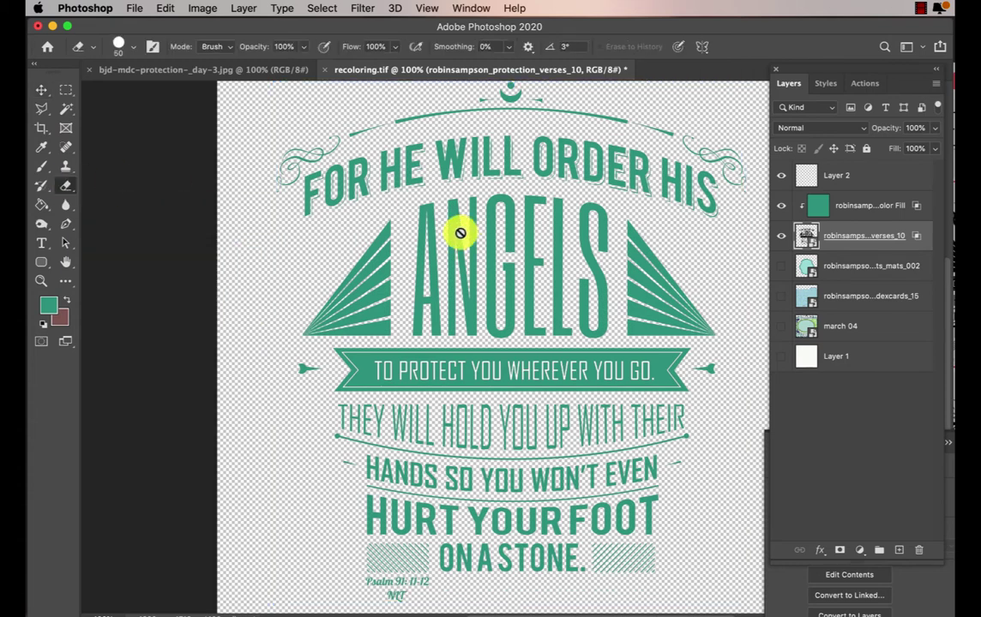
click(862, 206)
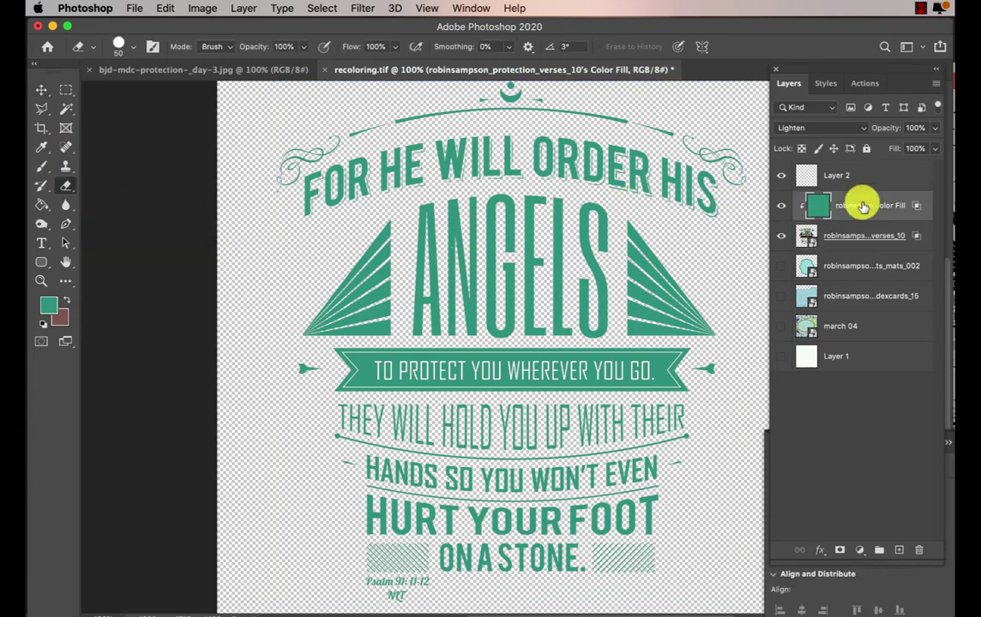
key(bracketright)
key(bracketright)
key(bracketright)
key(bracketright)
key(bracketright)
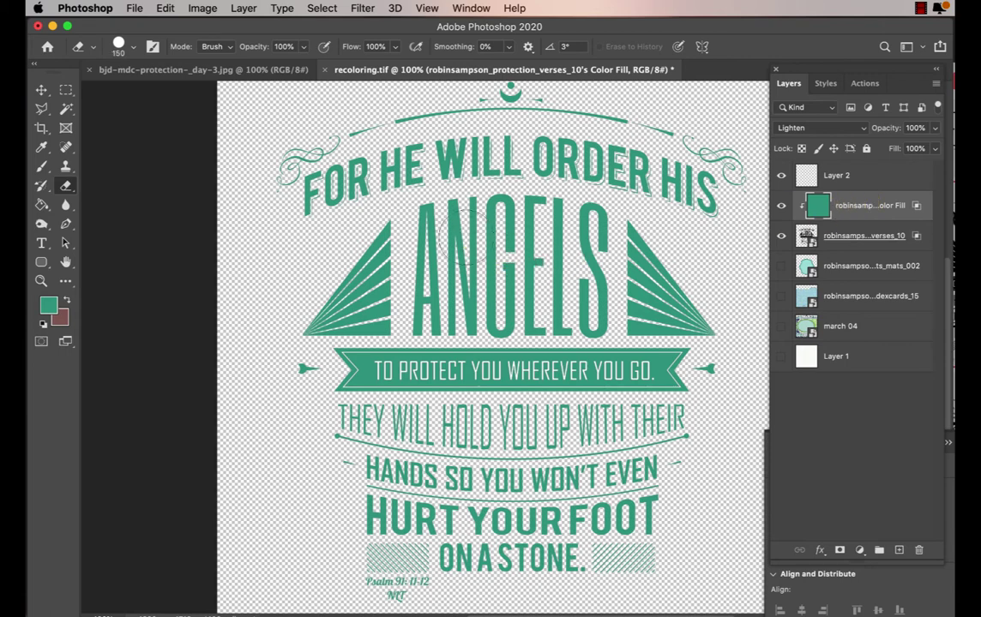
mouse_move(447, 237)
mouse_down()
mouse_move(398, 210)
mouse_move(519, 214)
mouse_move(577, 297)
mouse_move(573, 306)
mouse_up()
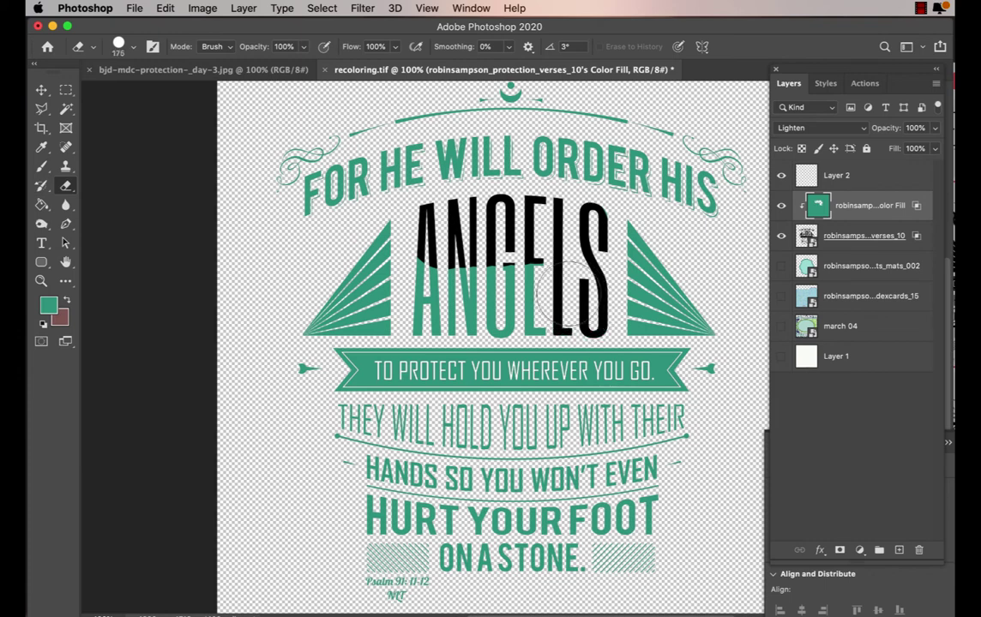
drag(551, 280, 433, 262)
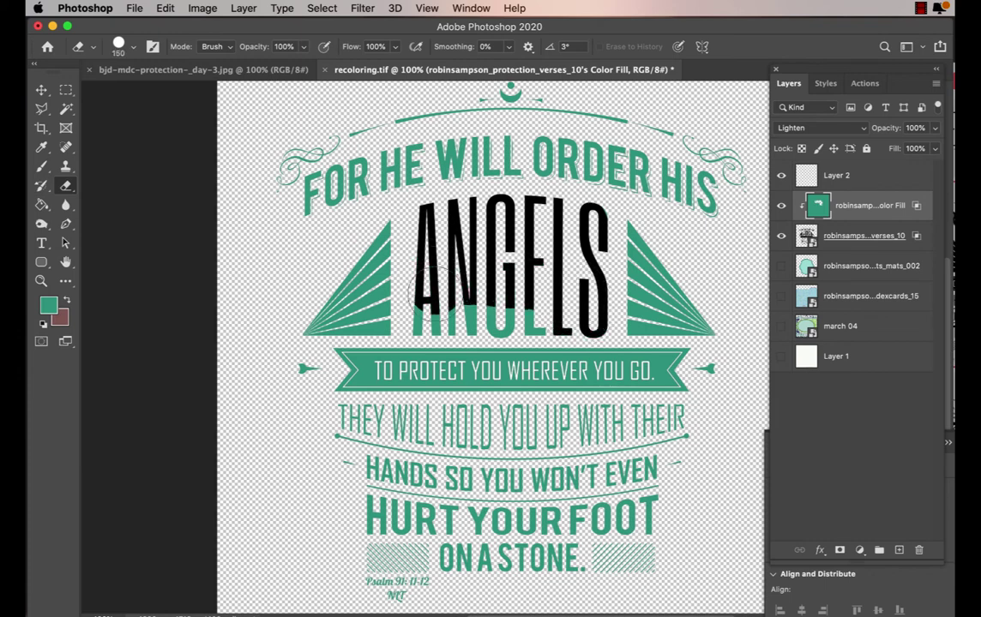
drag(431, 313, 495, 324)
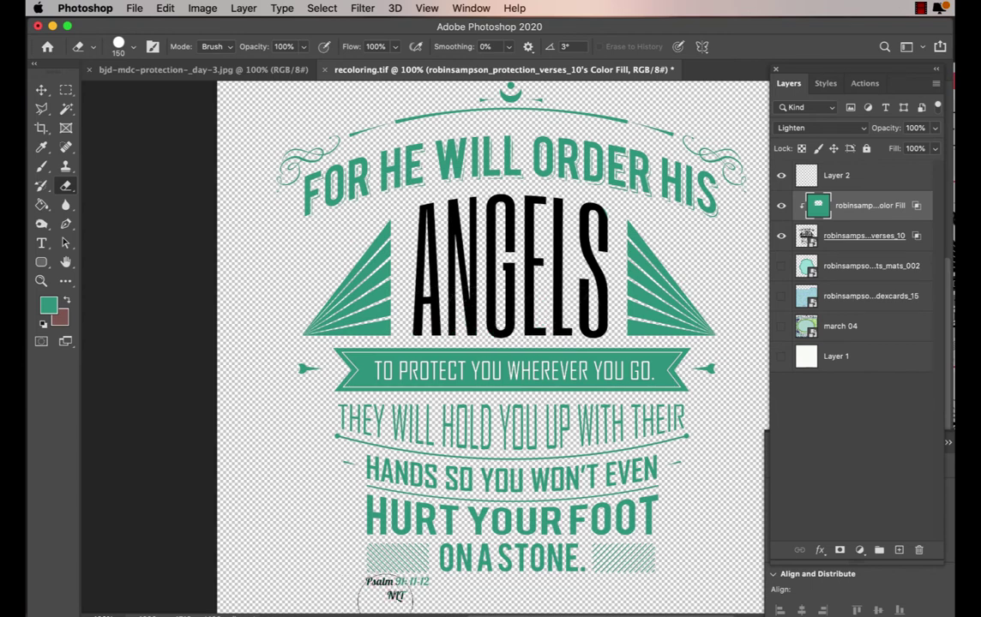
key(super+minus)
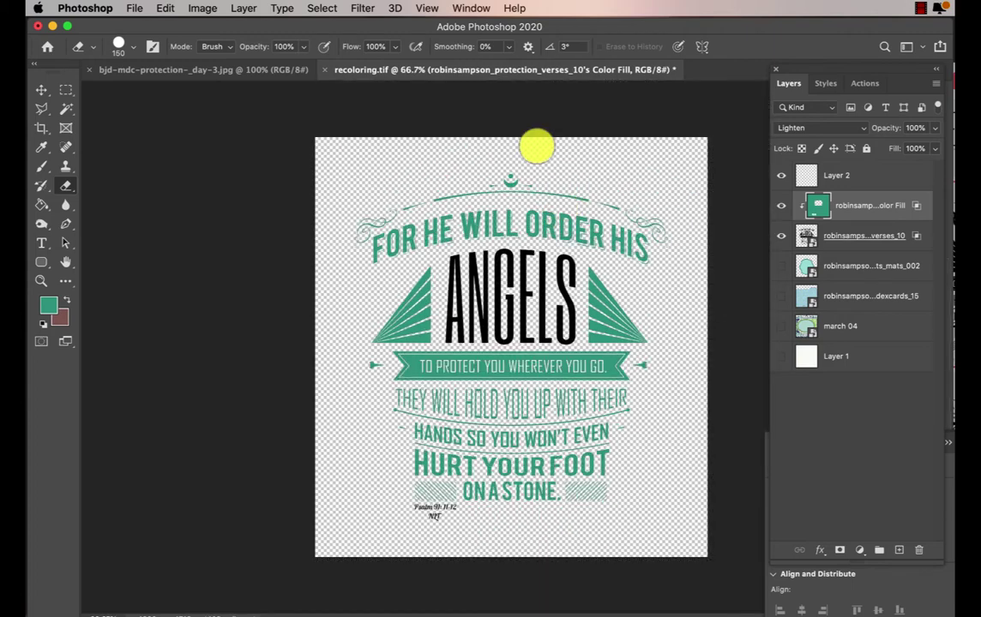
- Examine the house-shaped verse on the finished card in bjd-mdc-protection-_day-3.jpg, and return to recoloring.tif
click(266, 75)
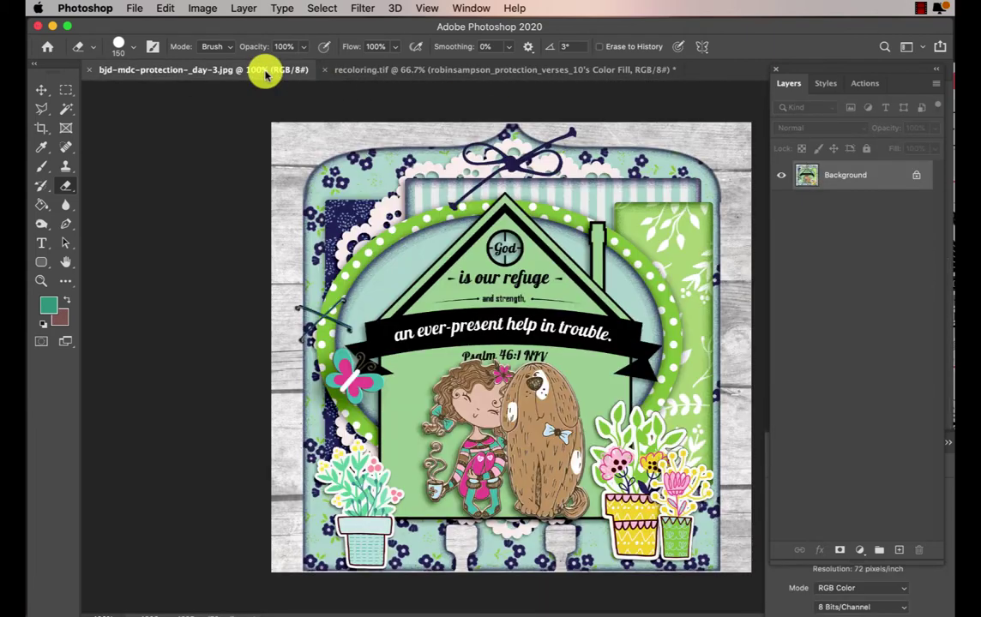
click(41, 89)
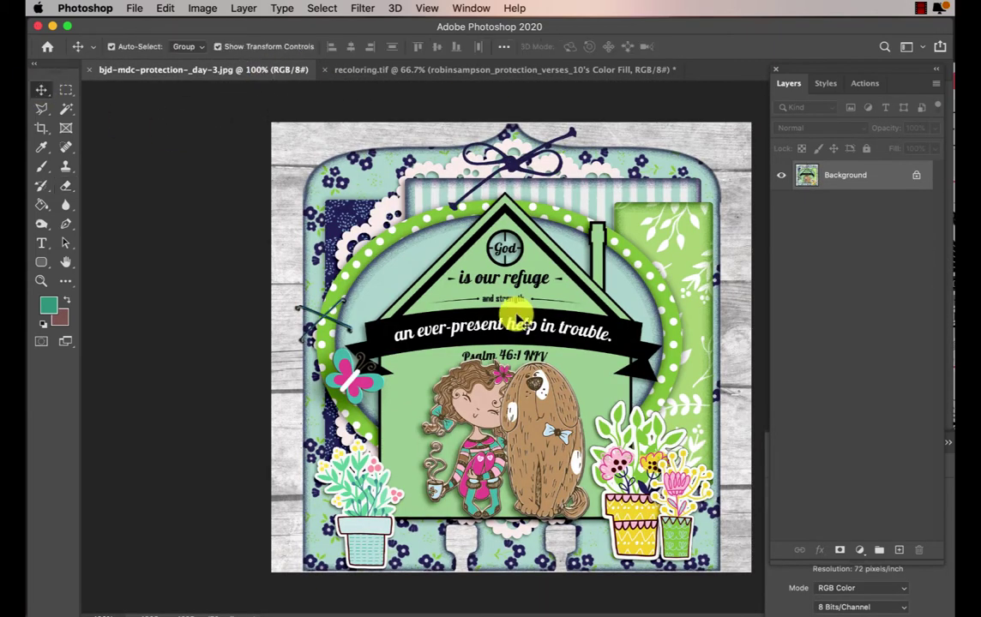
drag(496, 281, 525, 75)
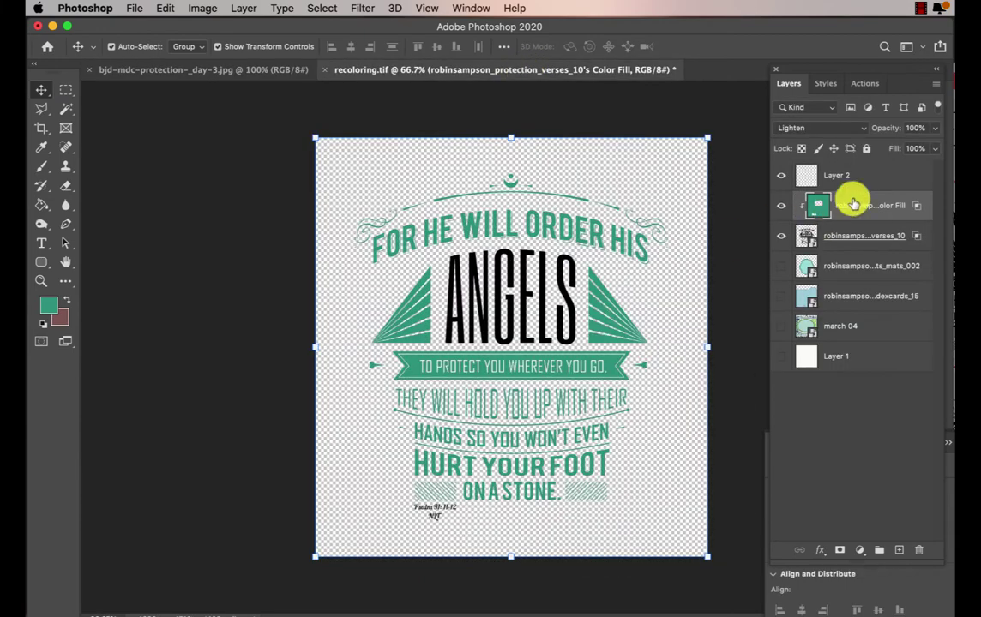
- Delete the colour fill, angels verse artwork, mats_002 and dexcards_15 layers from recoloring.tif
key(Delete)
key(Delete)
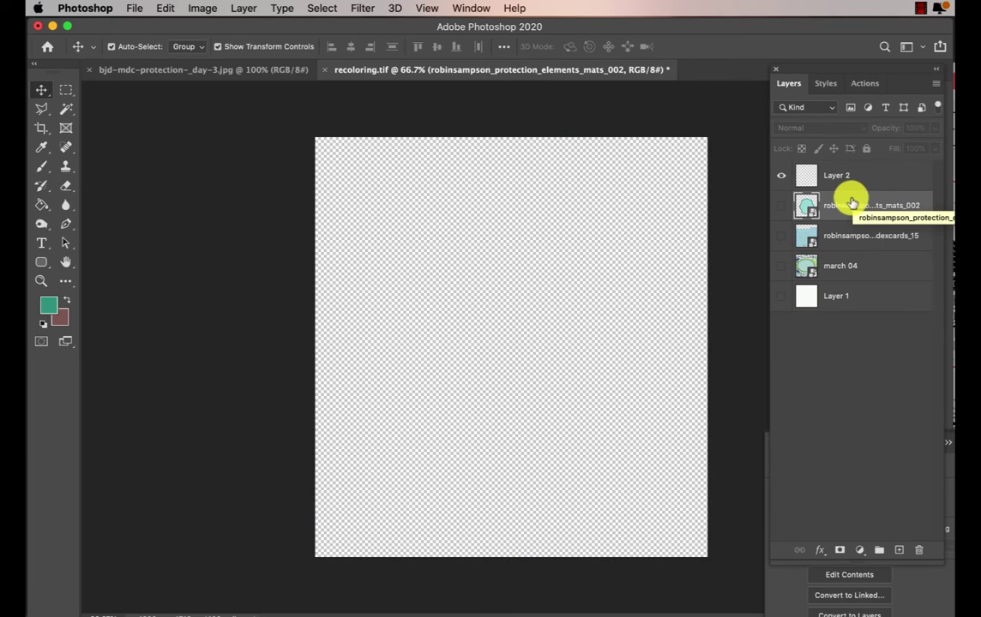
key(Delete)
key(Delete)
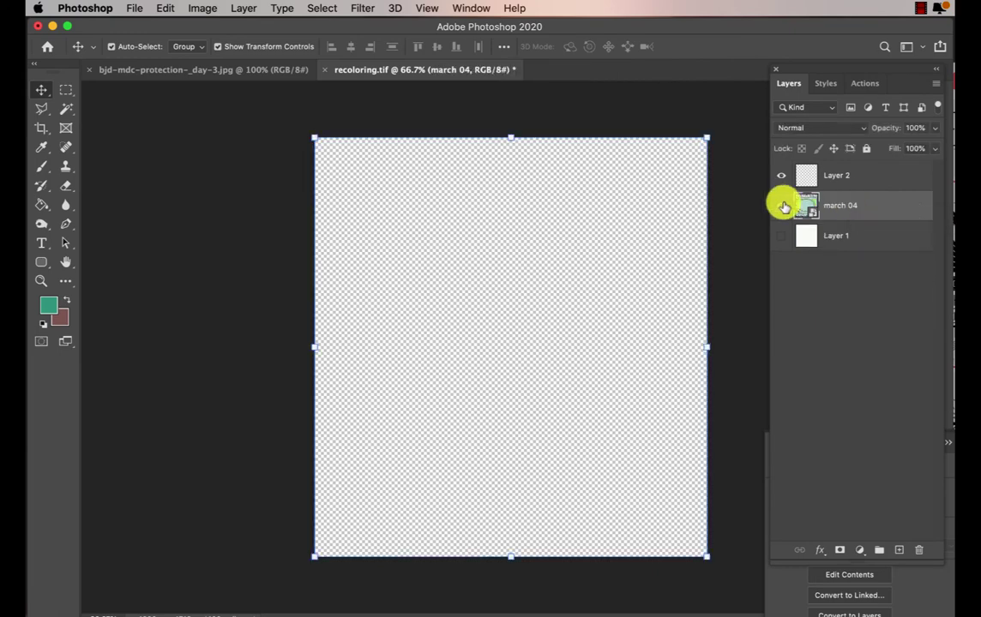
- Show the march 04 card layer and sample the light green of its leaf-patterned panel as the foreground colour
click(781, 206)
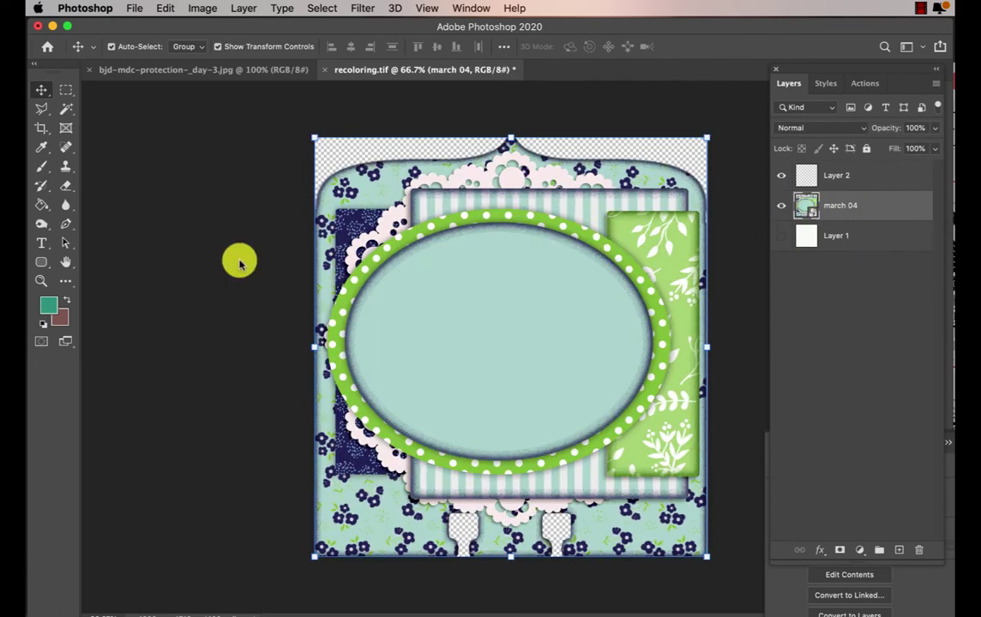
click(45, 304)
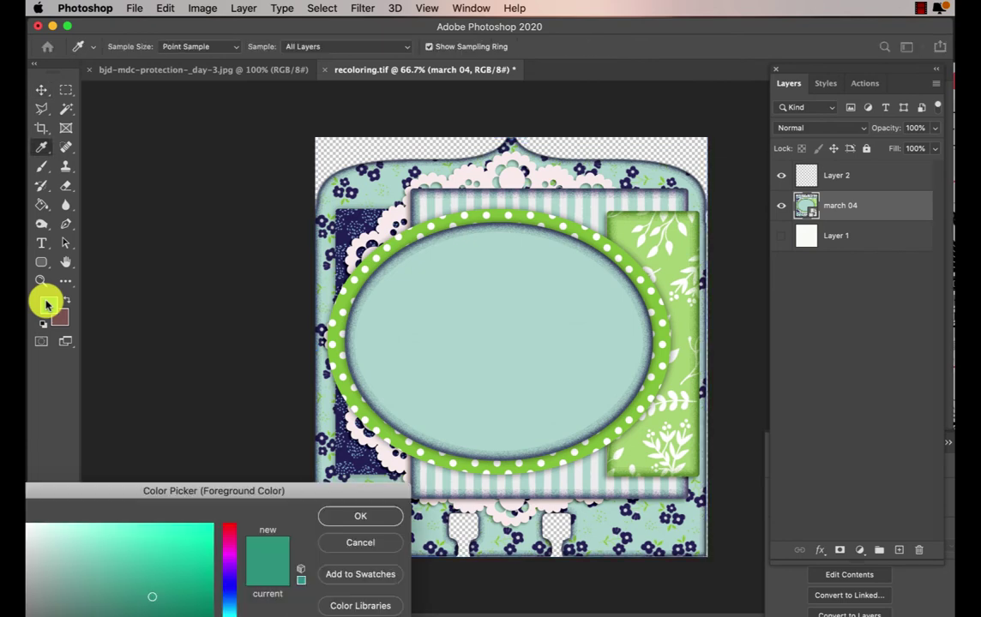
click(686, 253)
click(348, 517)
key(v)
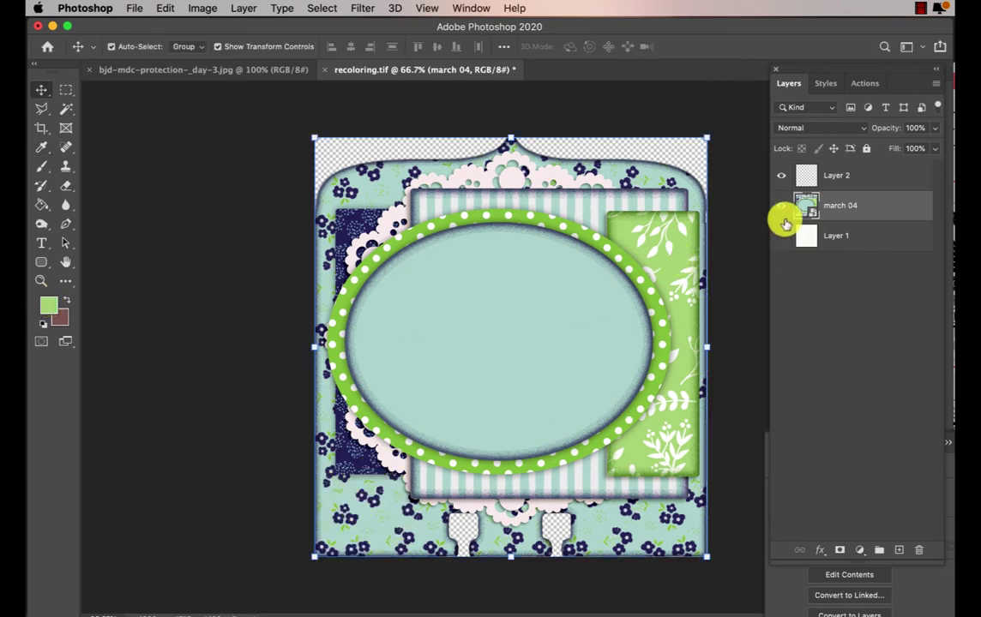
- Show the white Layer 1 instead of march 04, and place the "God is our refuge" verse artwork from Lingo's Bible Verses
click(781, 206)
click(781, 237)
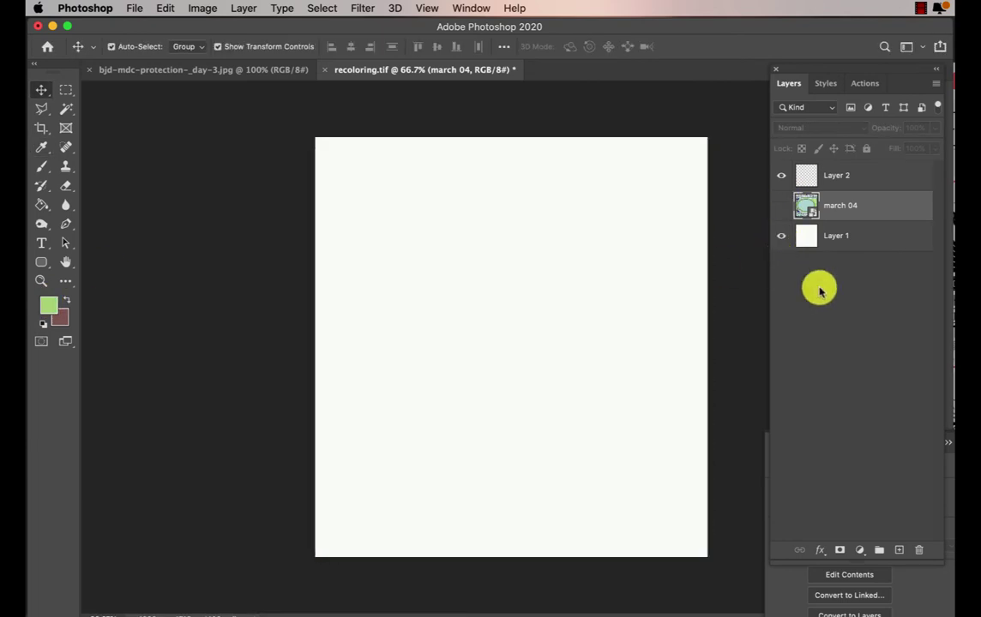
key(super+Tab)
scroll(822, 317, down, 15)
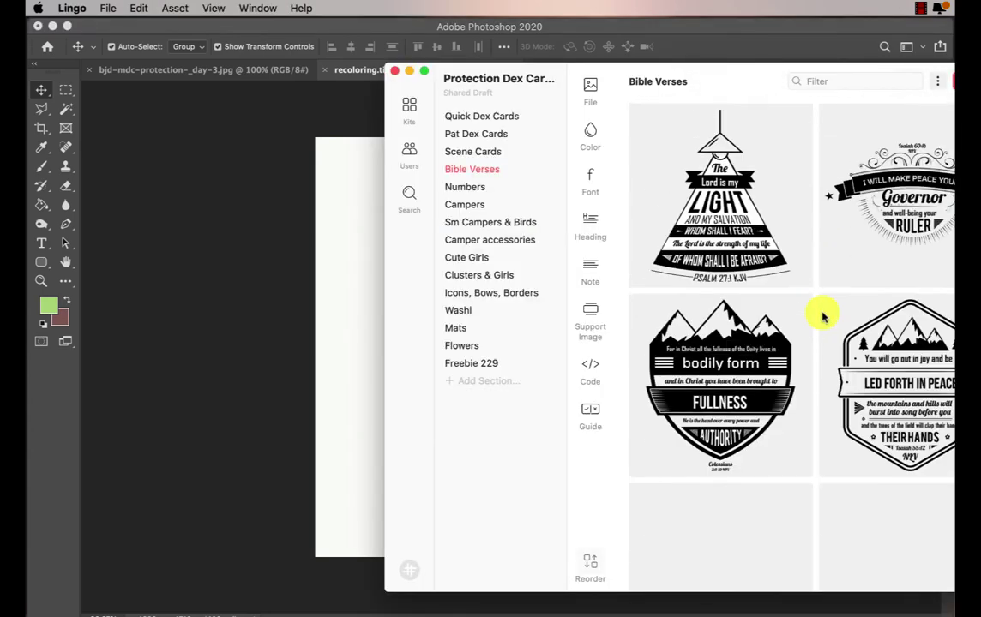
scroll(822, 317, down, 5)
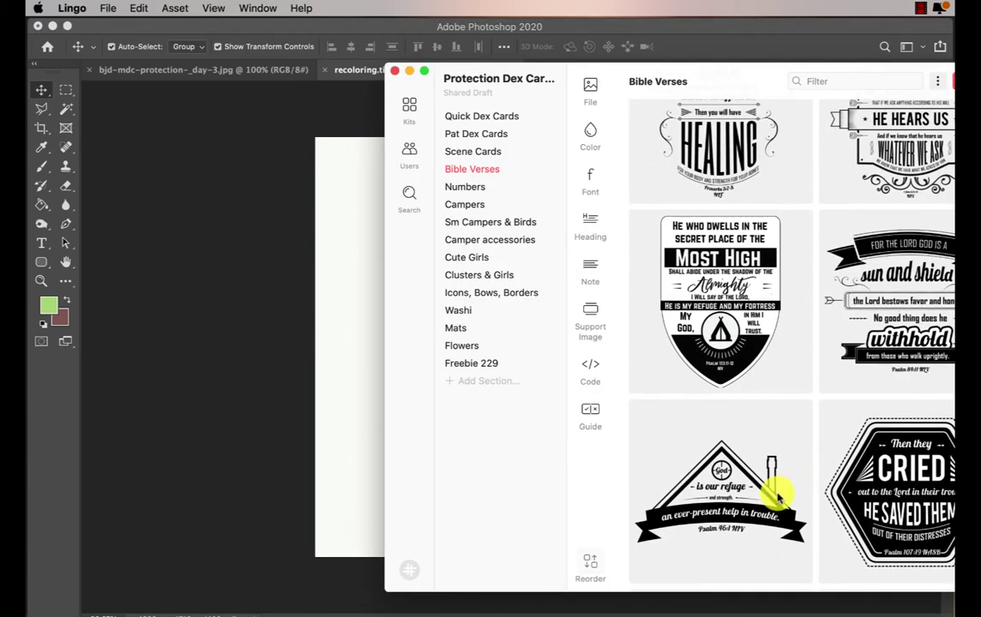
mouse_move(767, 504)
mouse_down()
mouse_move(395, 379)
mouse_move(365, 324)
mouse_up()
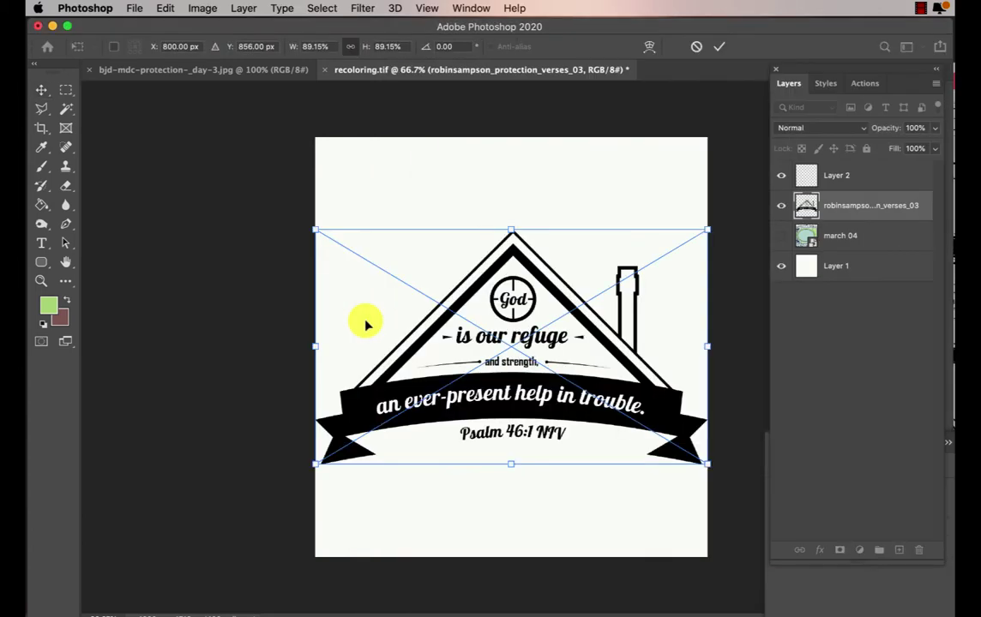
- Move the "God is our refuge" artwork to the upper part of the canvas, centred, and scale it down proportionally
drag(508, 396, 565, 324)
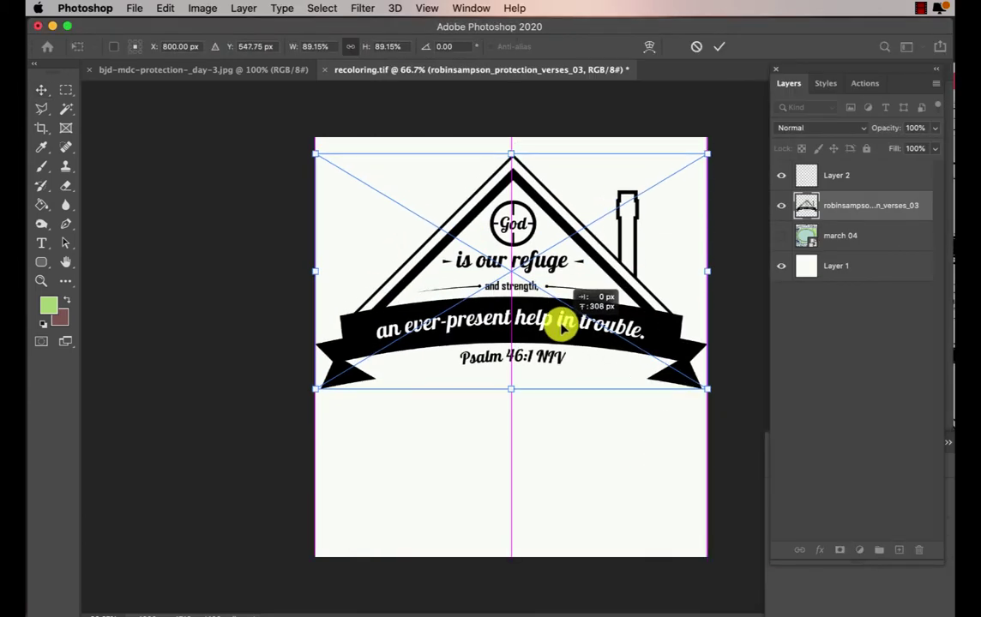
key(Return)
drag(510, 390, 509, 324)
key(Return)
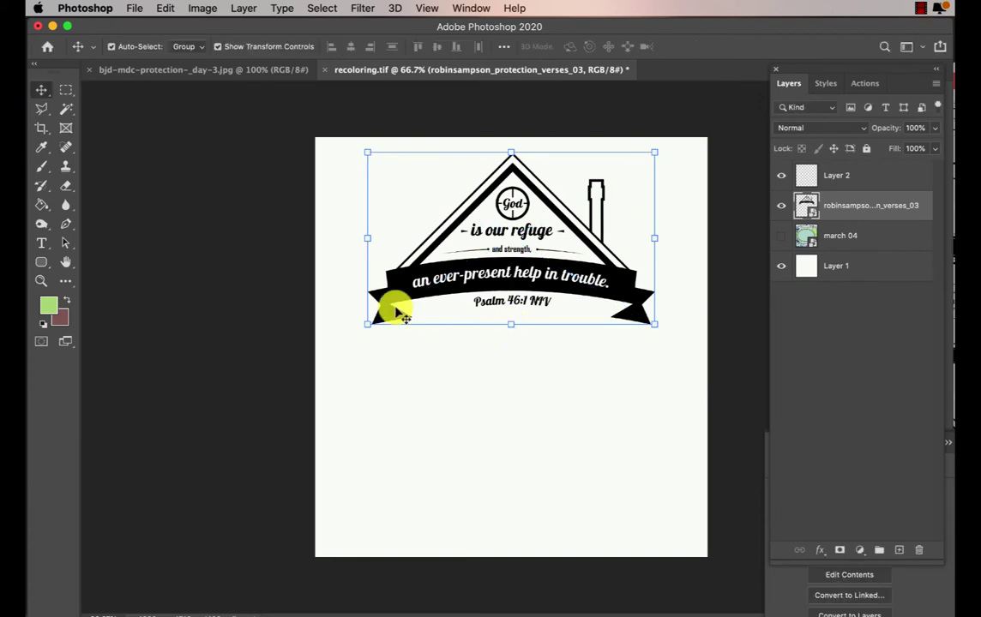
- Draw an unfilled, black-outlined square about 906 px wide below the roof and place its layer beneath the verse artwork
click(42, 261)
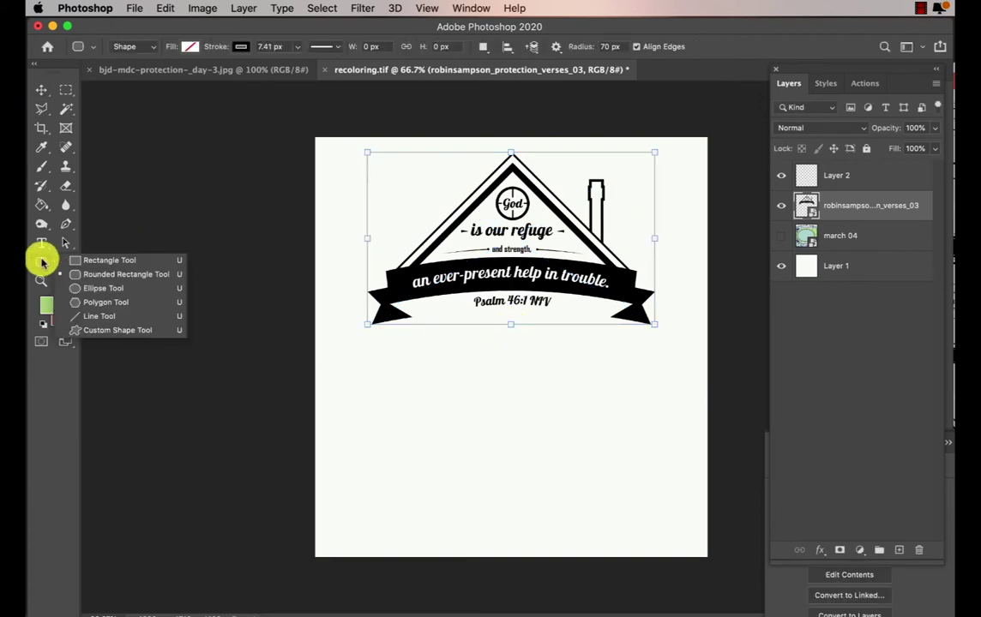
click(98, 264)
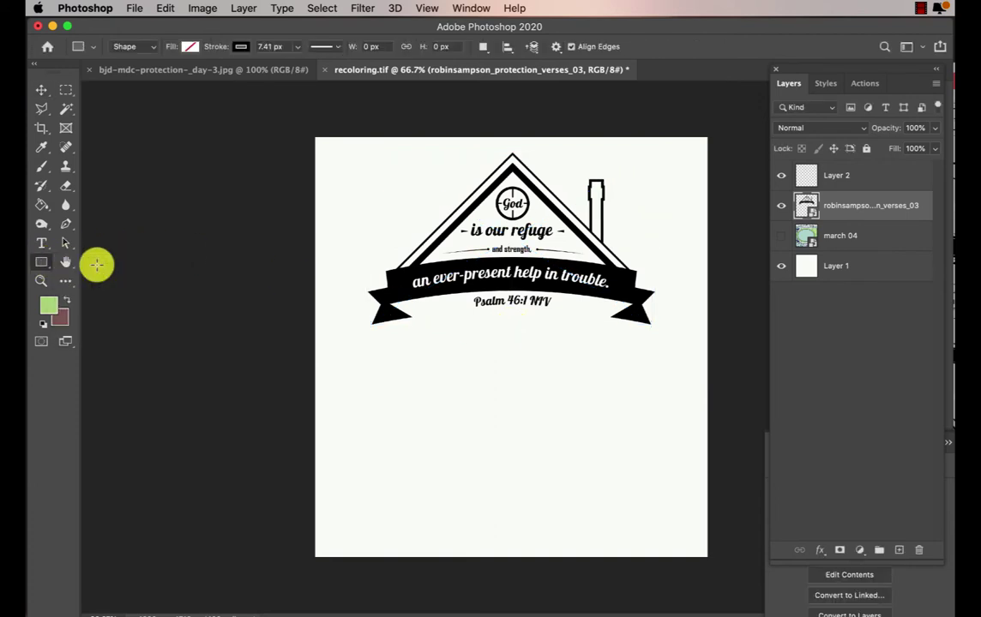
click(189, 46)
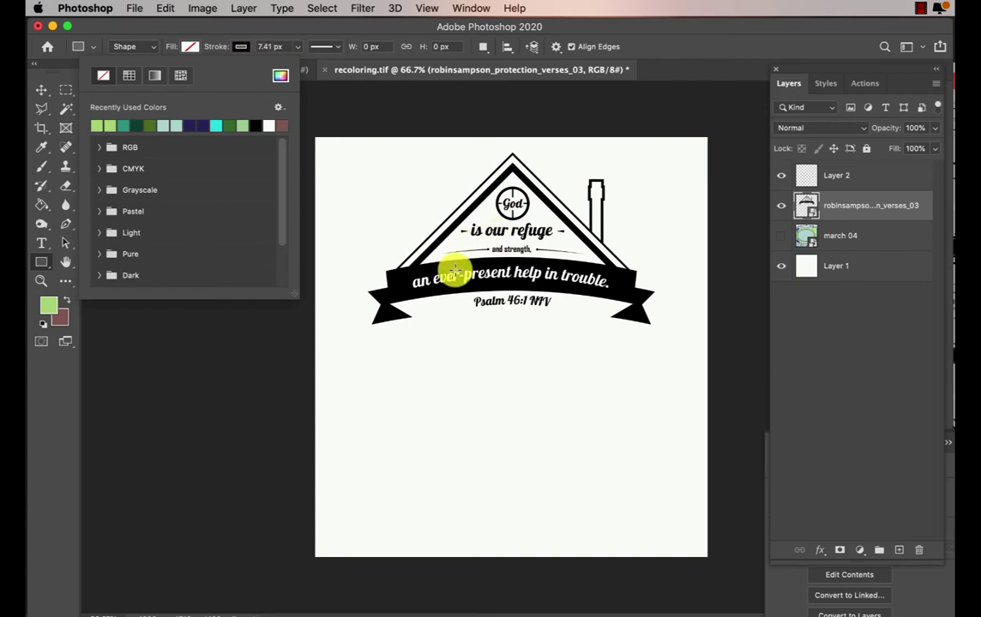
click(399, 281)
drag(399, 280, 666, 503)
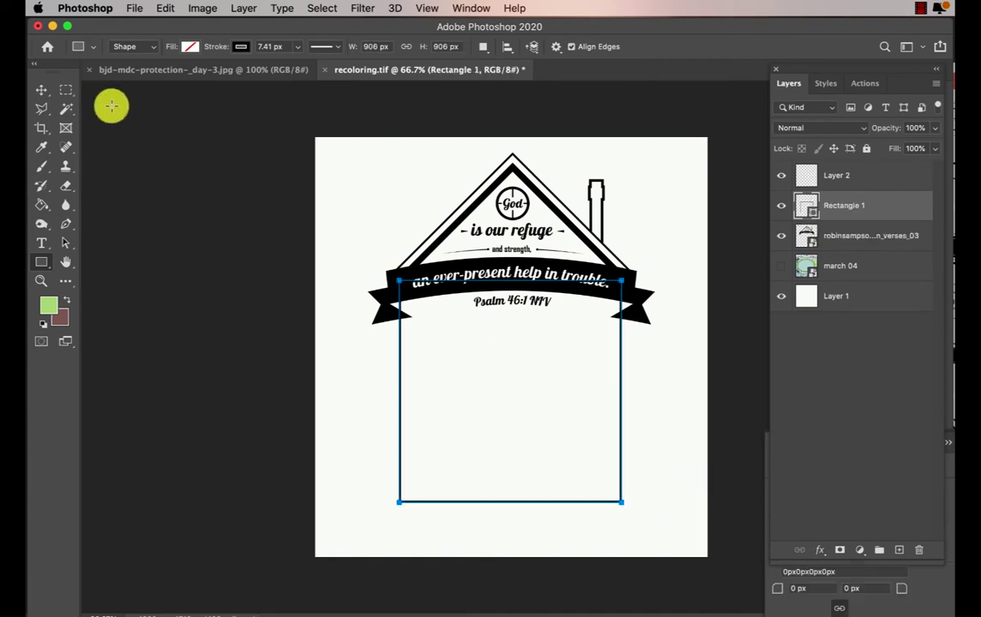
click(42, 89)
drag(872, 211, 879, 258)
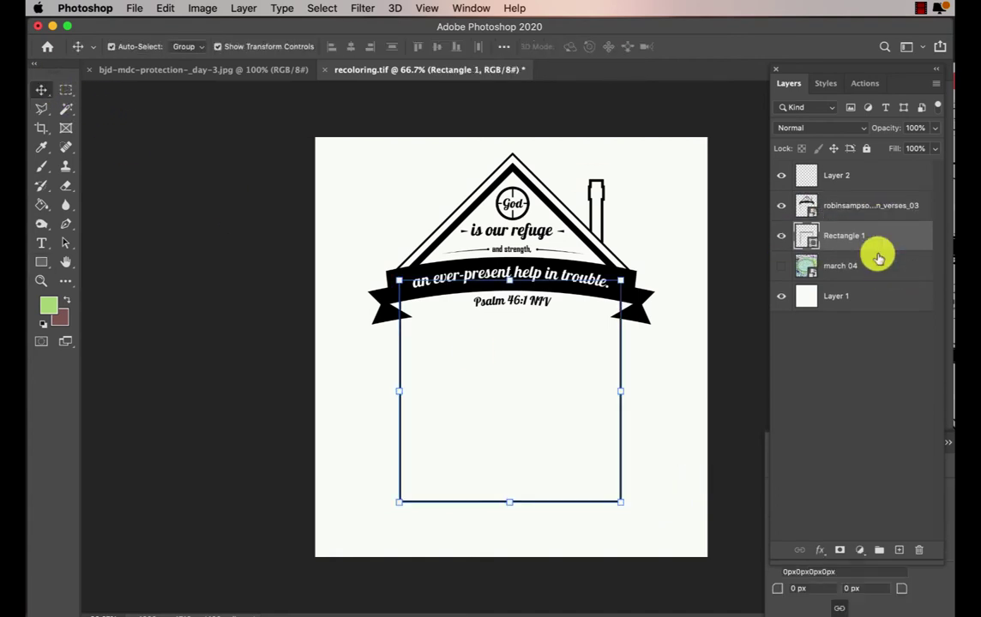
- Merge the verse artwork and the square into one layer and move the house slightly down the canvas
shift+click(859, 207)
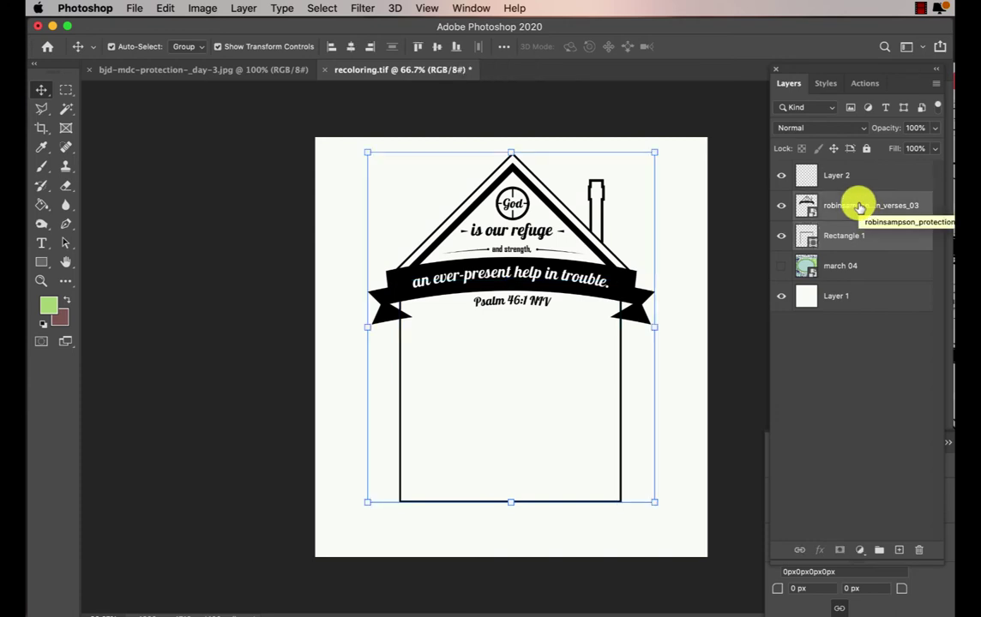
super+click(860, 207)
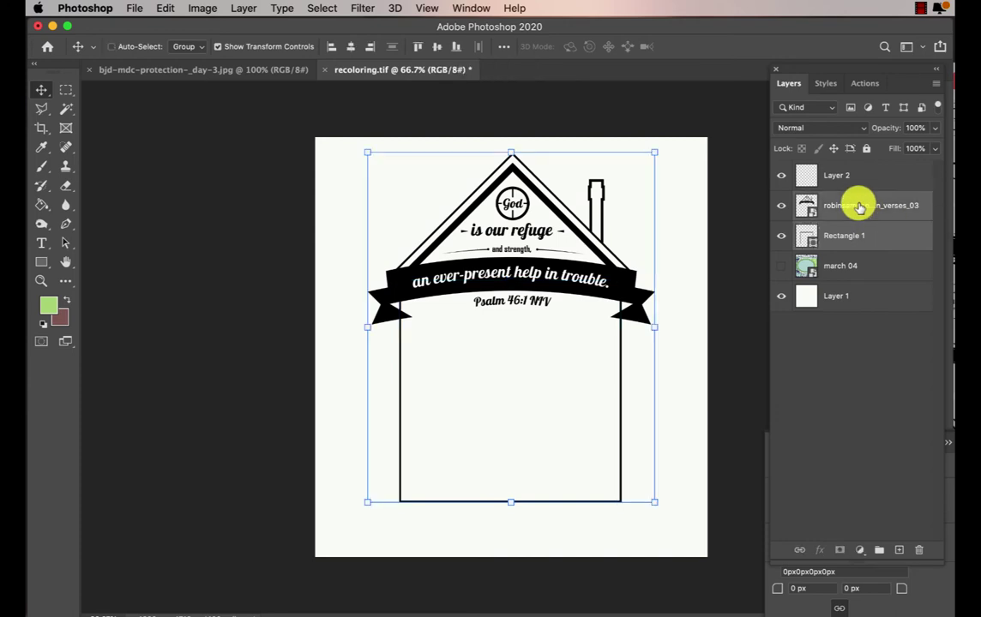
key(super+g)
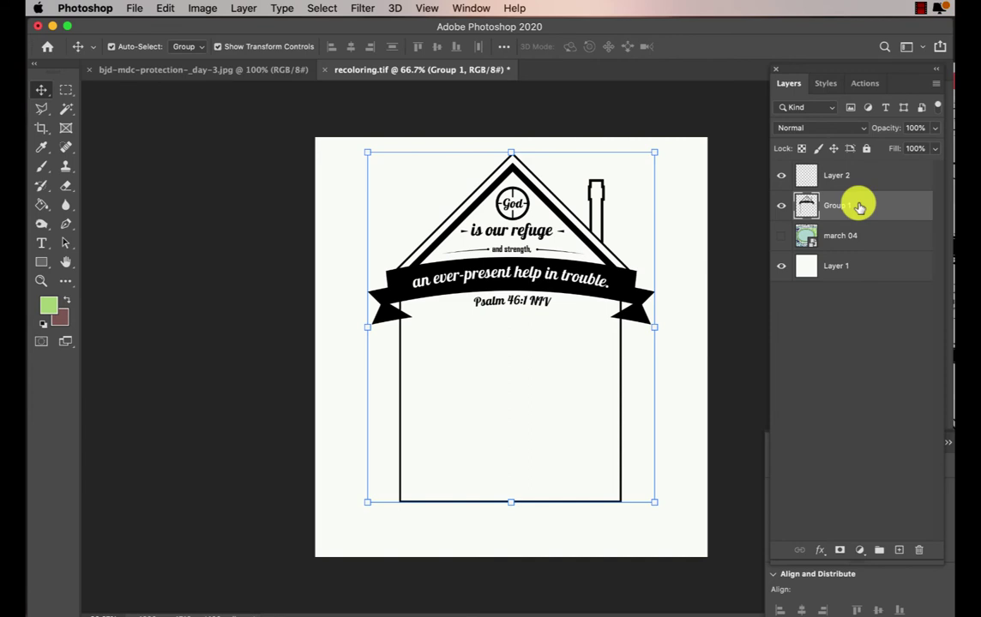
drag(620, 285, 620, 302)
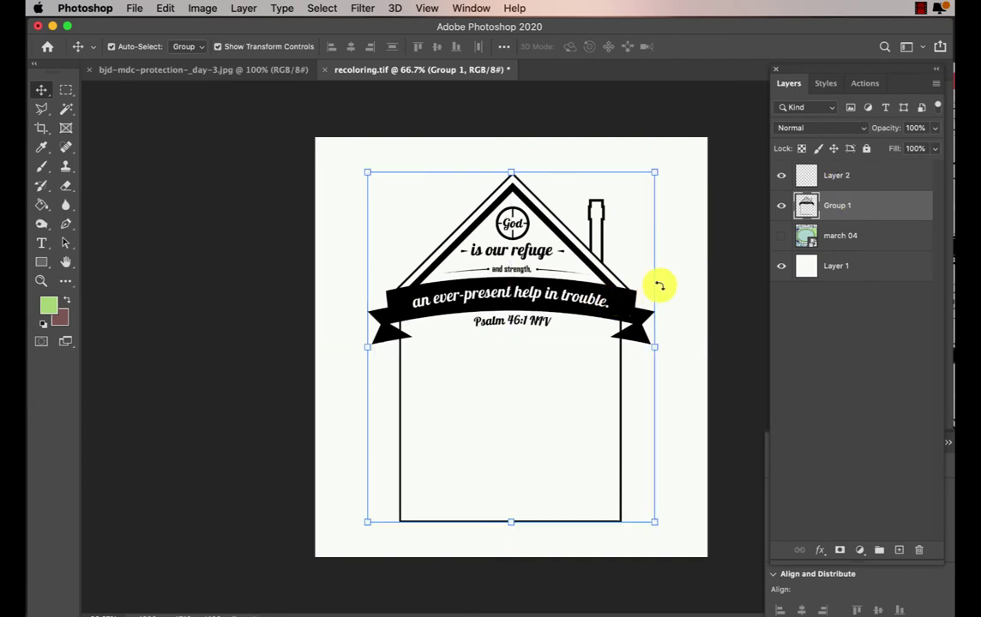
- Hide the white Layer 1 and fill the house's selected see-through areas with the light green foreground colour on a new layer
click(781, 267)
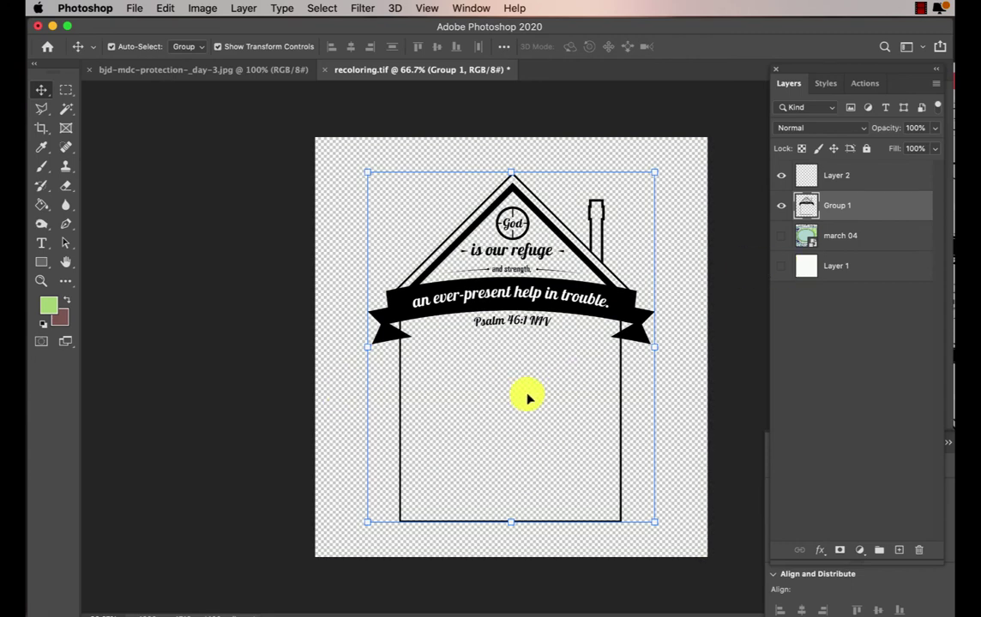
click(66, 108)
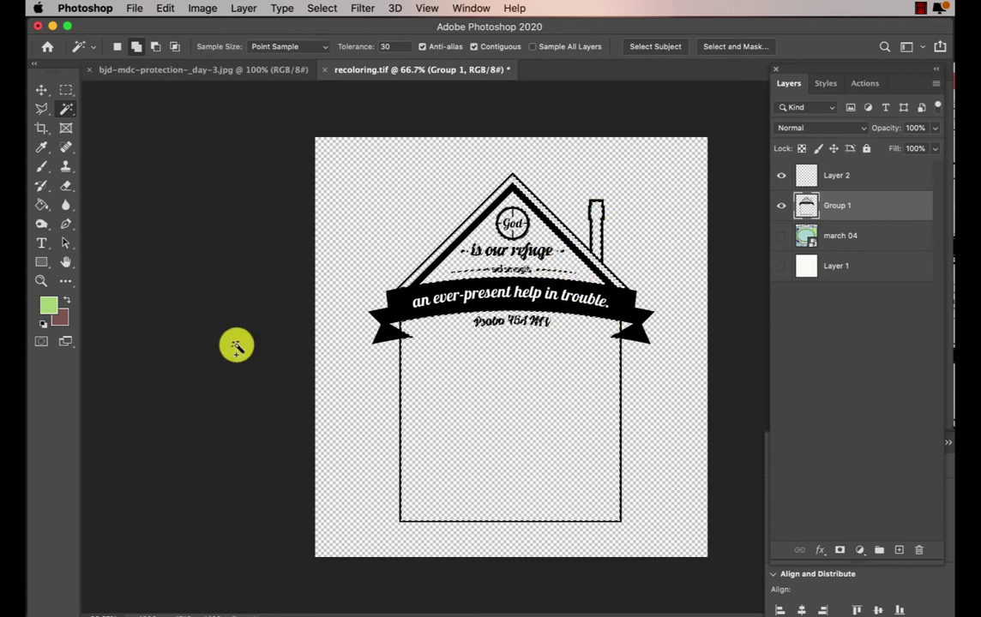
click(41, 204)
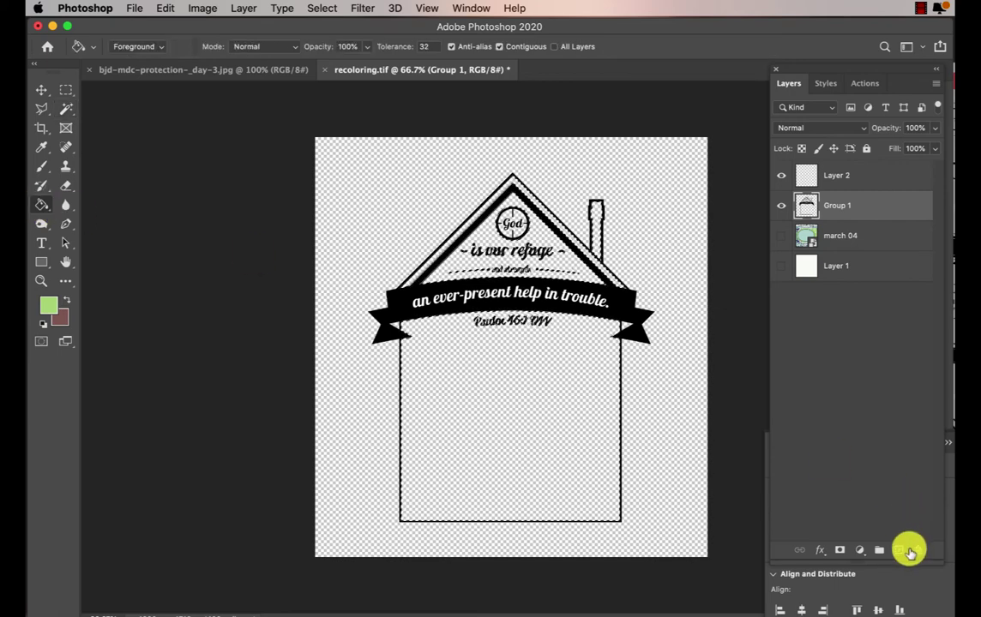
click(900, 550)
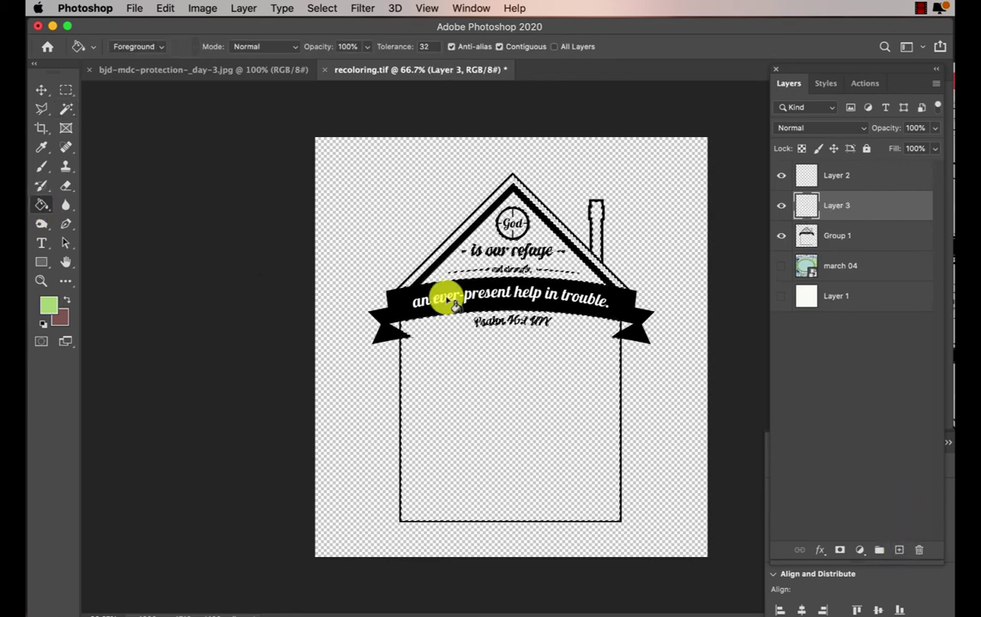
click(499, 362)
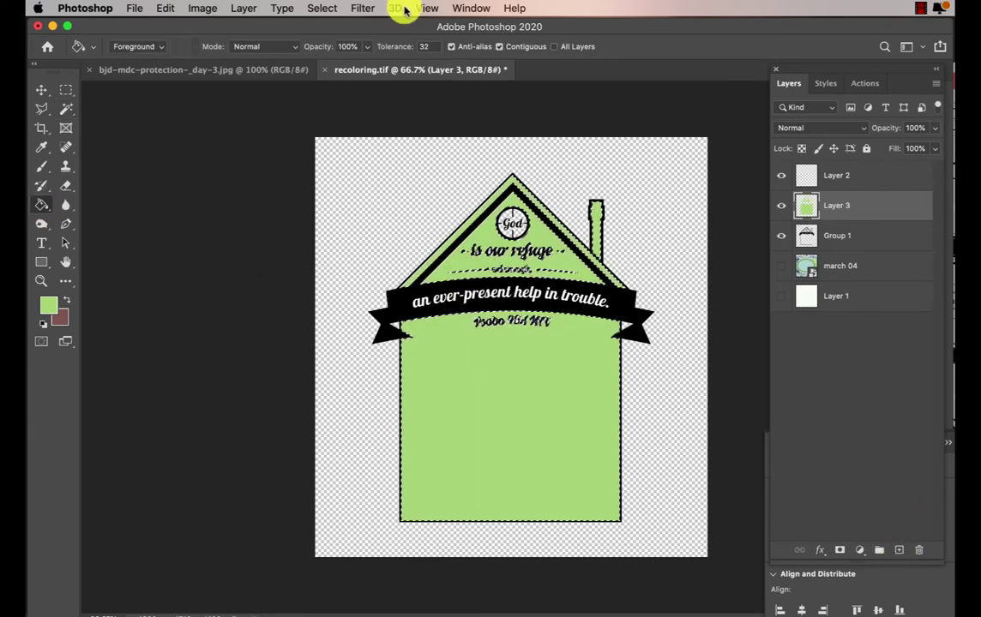
click(315, 8)
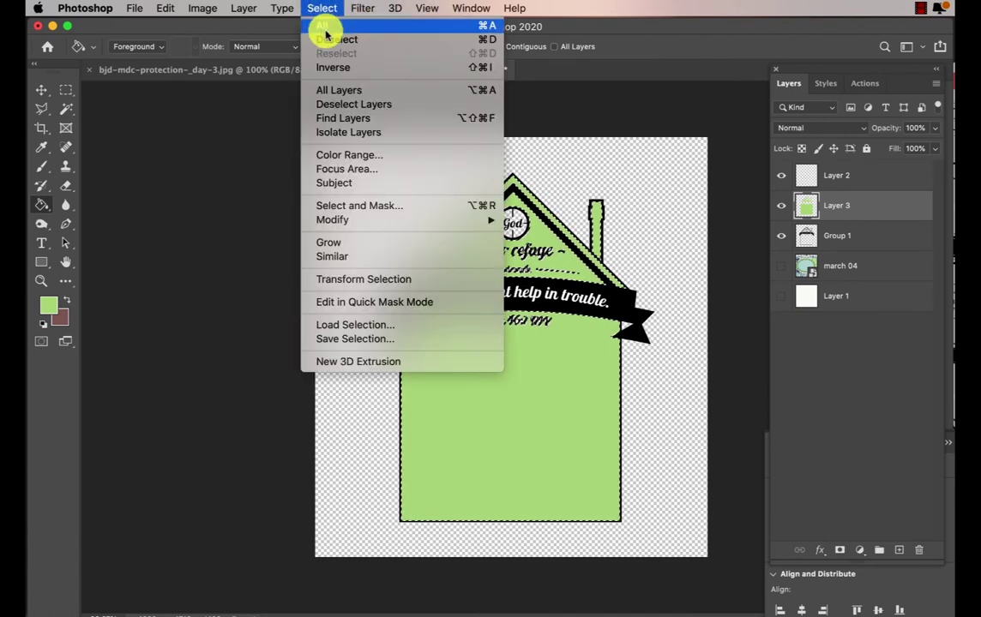
click(325, 38)
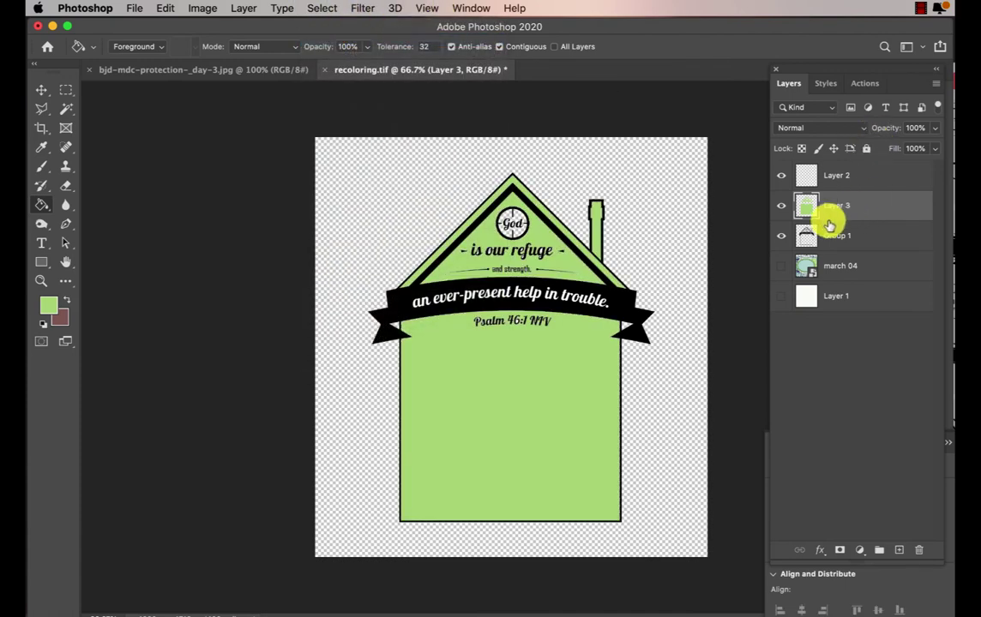
- Add a new empty layer directly beneath the merged house outline layer, Group 1
key(super+1)
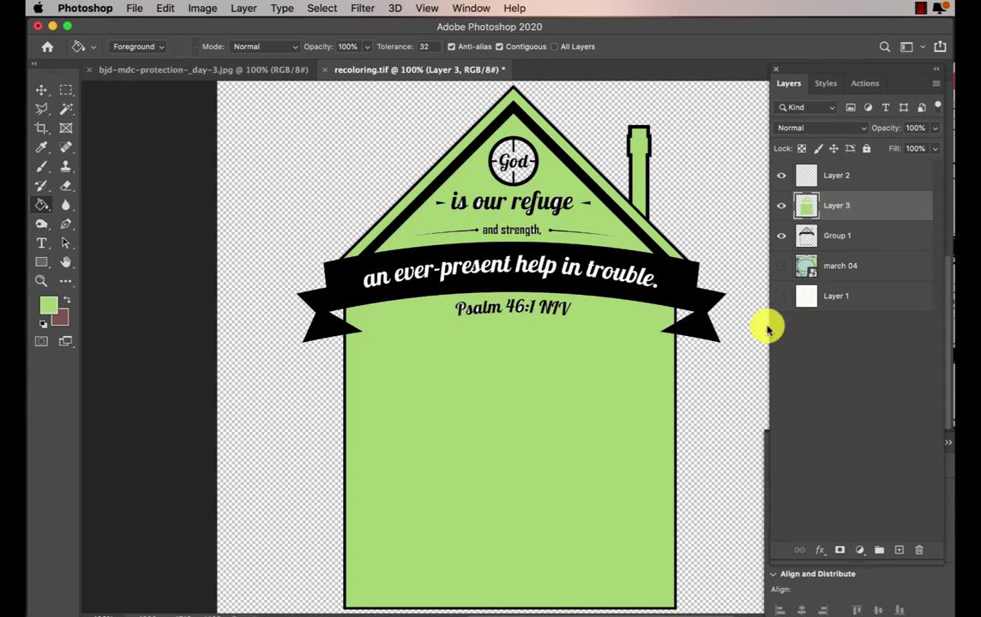
key(super+equal)
scroll(596, 241, right, 3)
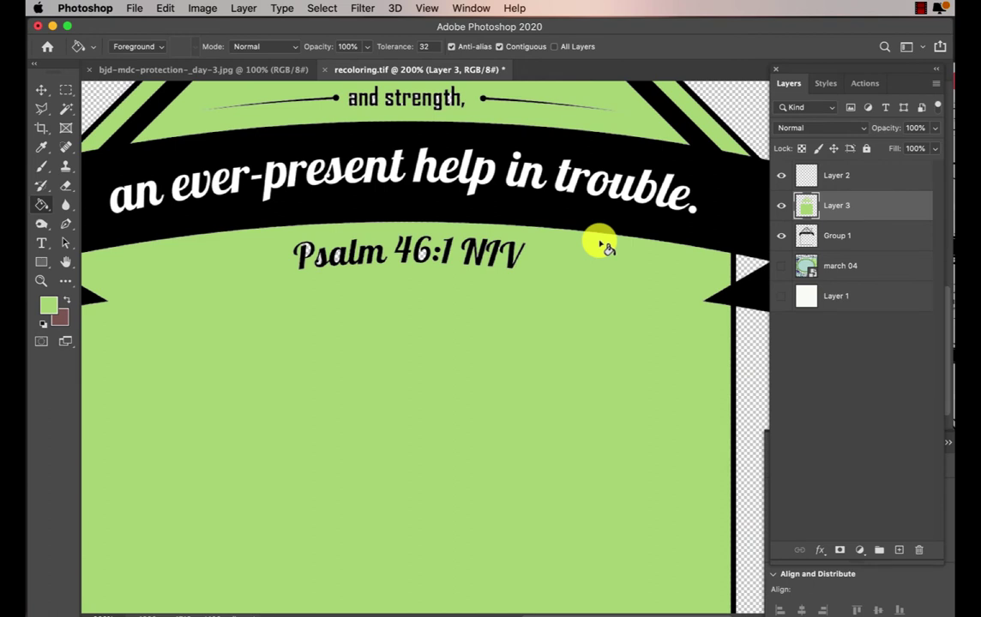
click(860, 234)
click(899, 549)
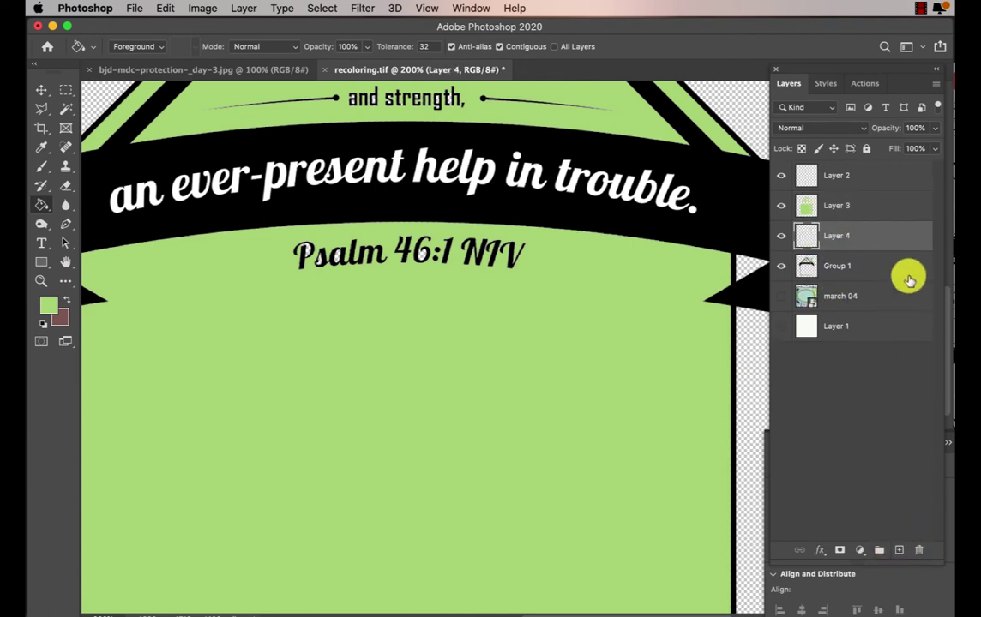
drag(879, 240, 878, 275)
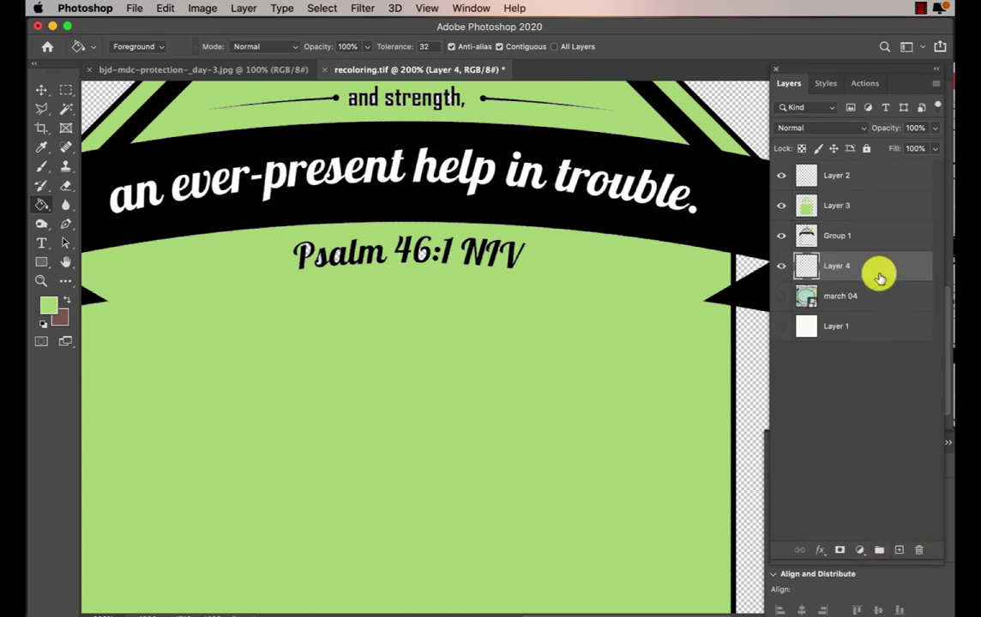
- Paint light green into the letter gaps of "Psalm 46:1 NIV" and "is our refuge" with a 30 px brush
click(42, 165)
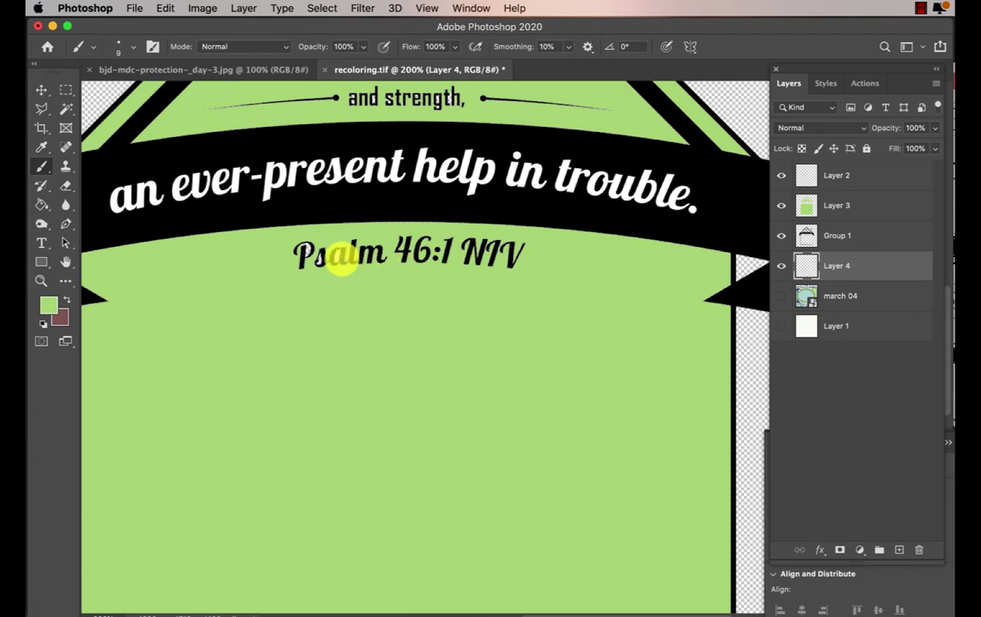
key(bracketright)
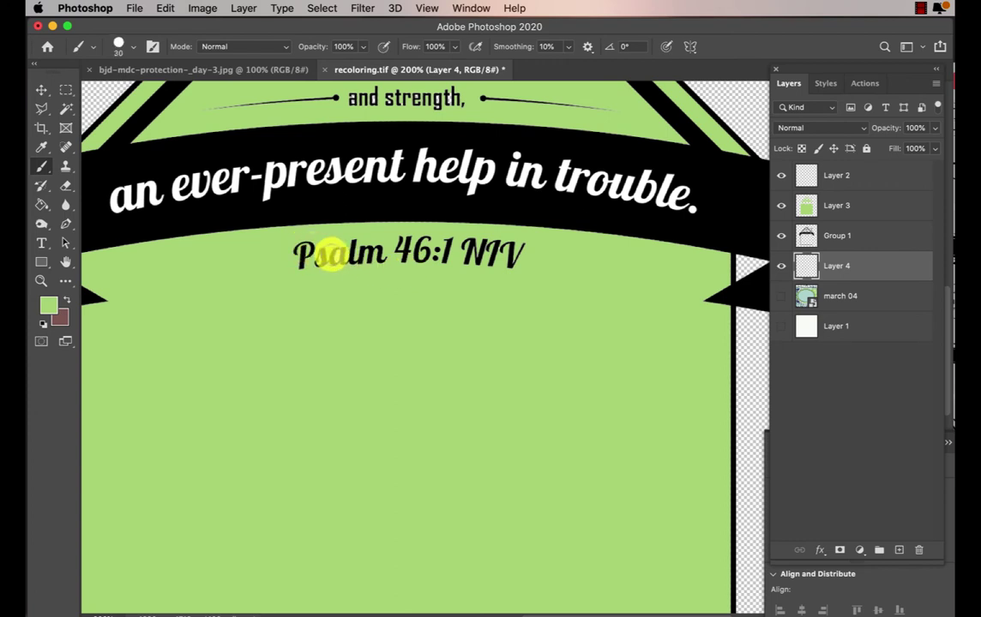
scroll(473, 257, up, 2)
scroll(472, 264, up, 4)
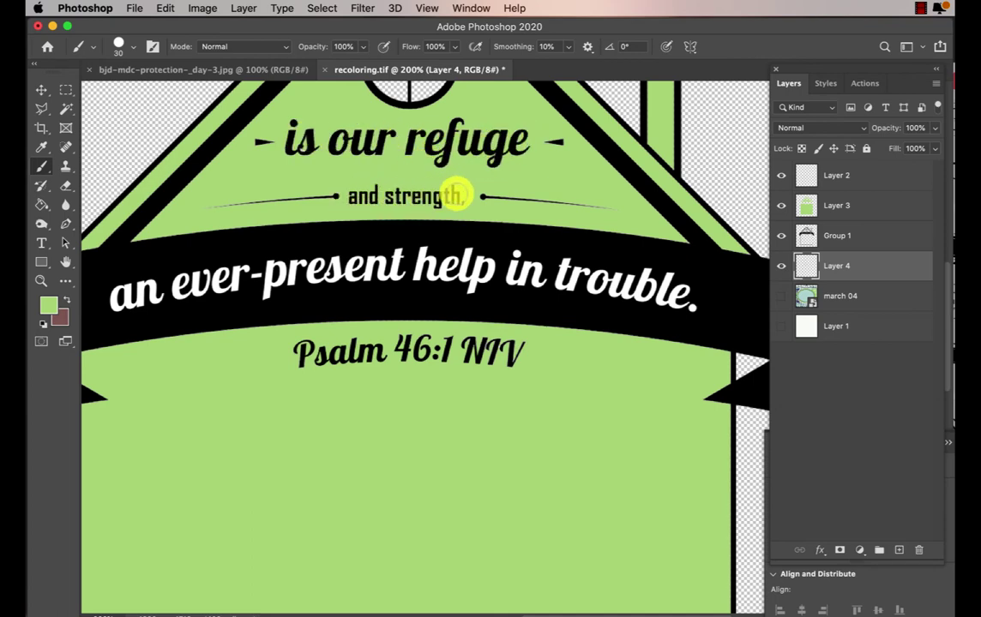
scroll(474, 197, up, 3)
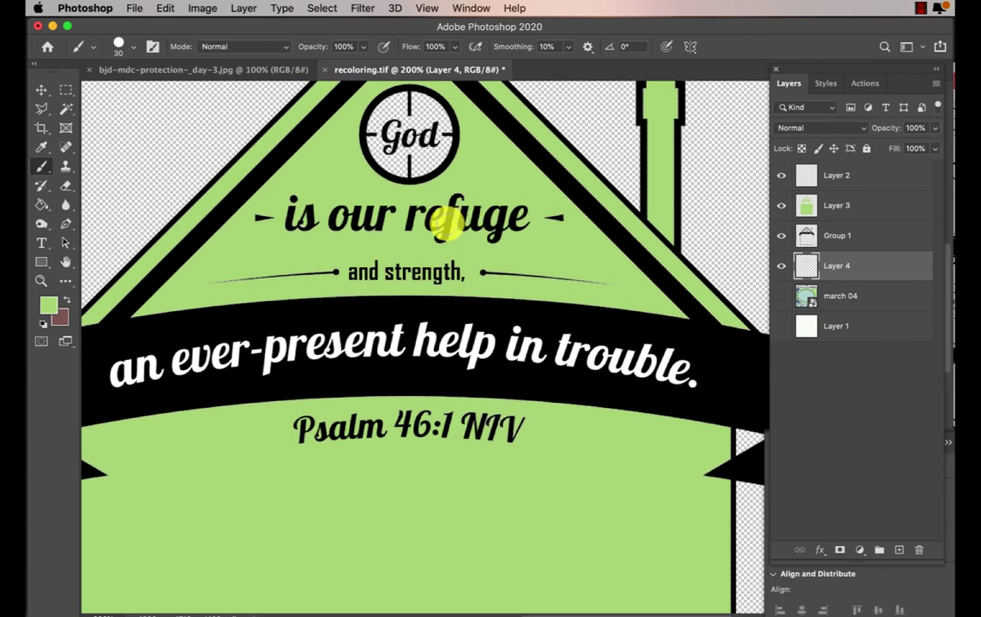
click(41, 90)
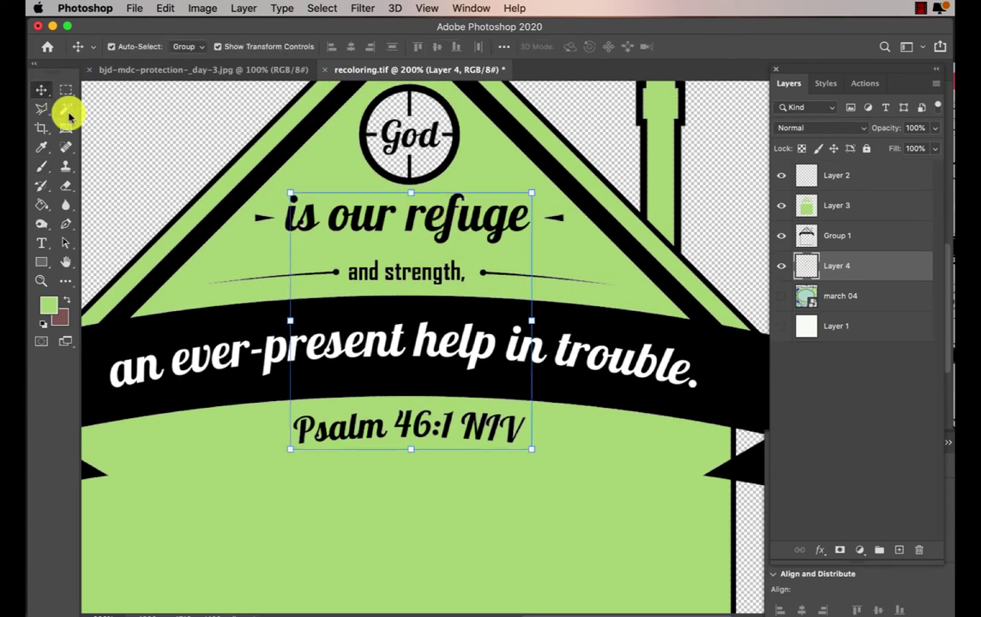
key(super+minus)
key(super+minus)
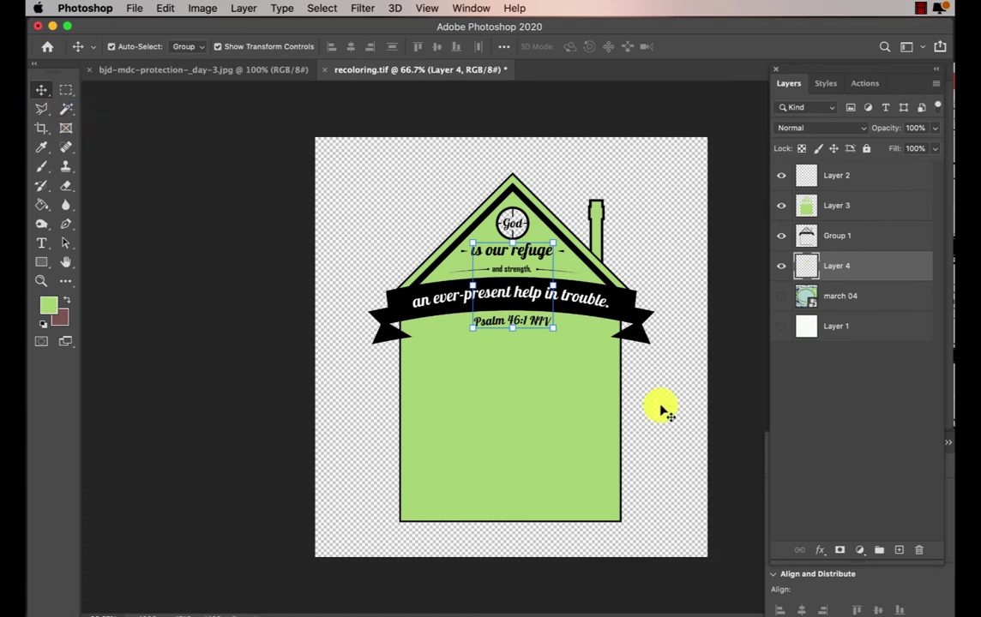
- With the march 04 card shown, merge Layer 3, Group 1 and Layer 4, and scale the house proportionally to about 77%
click(781, 297)
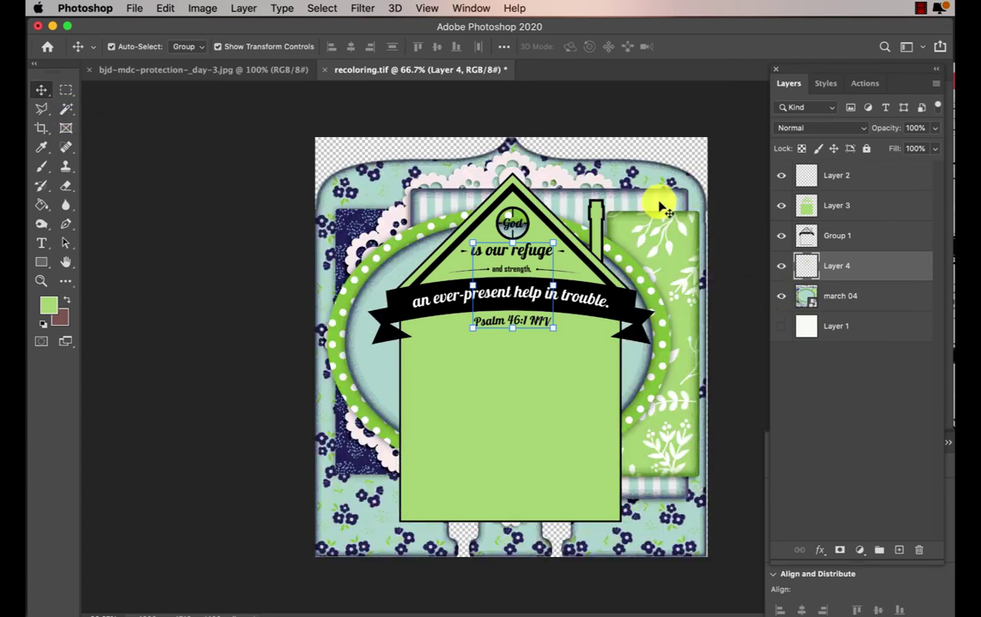
shift+click(852, 207)
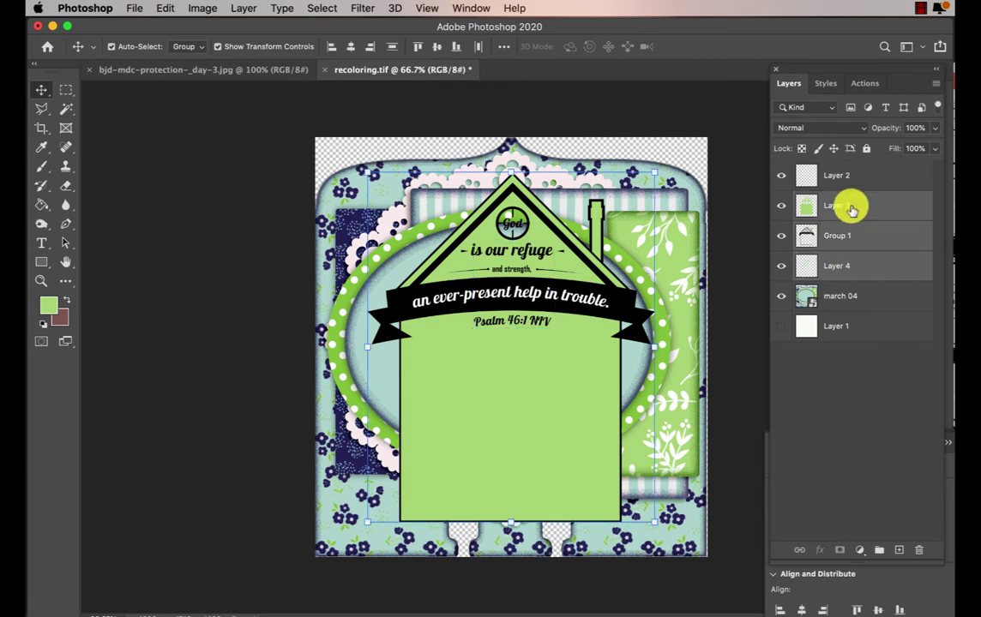
key(super+g)
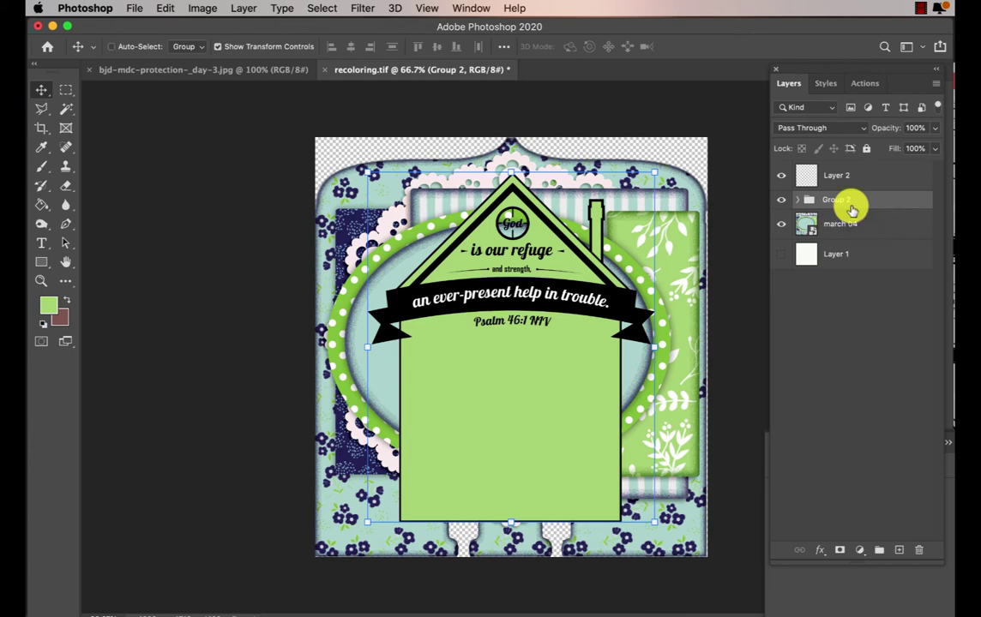
key(super+e)
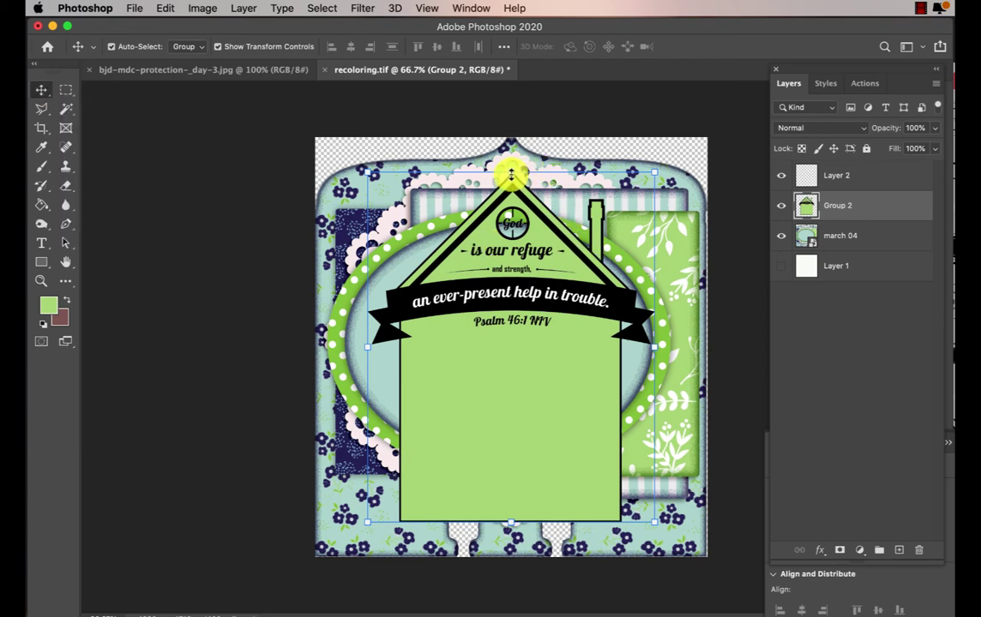
drag(512, 174, 518, 278)
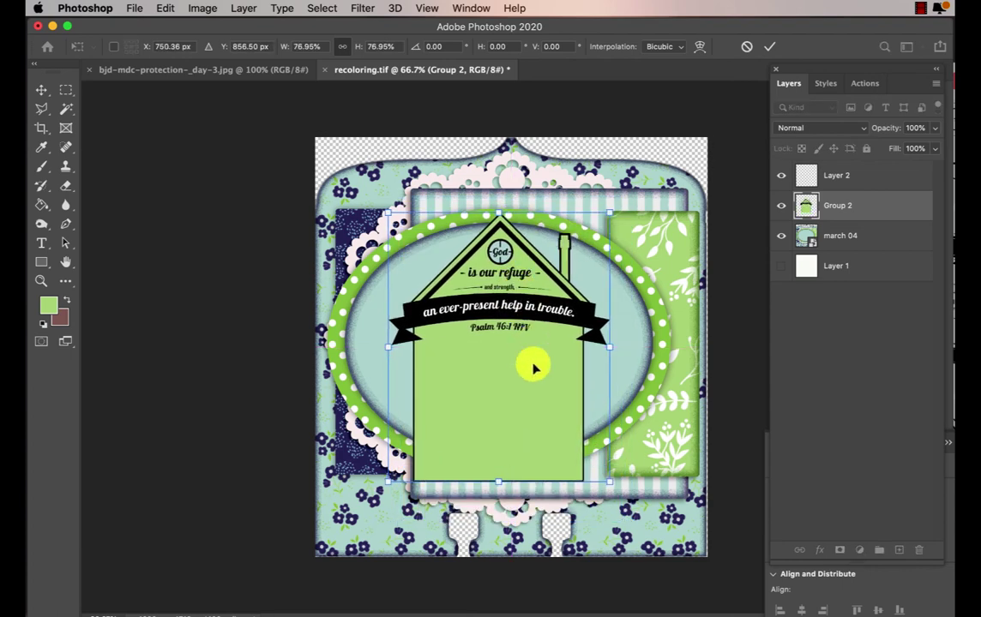
key(Return)
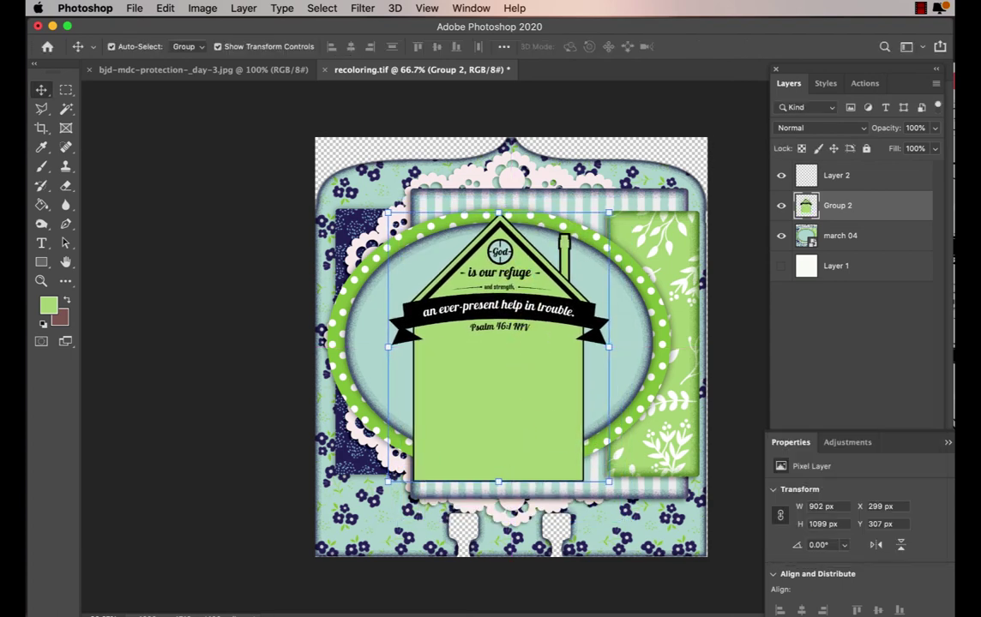
- Switch to Lingo and bring the girl hugging a brown dog from the Cute Girls section into recoloring.tif
key(super+Tab)
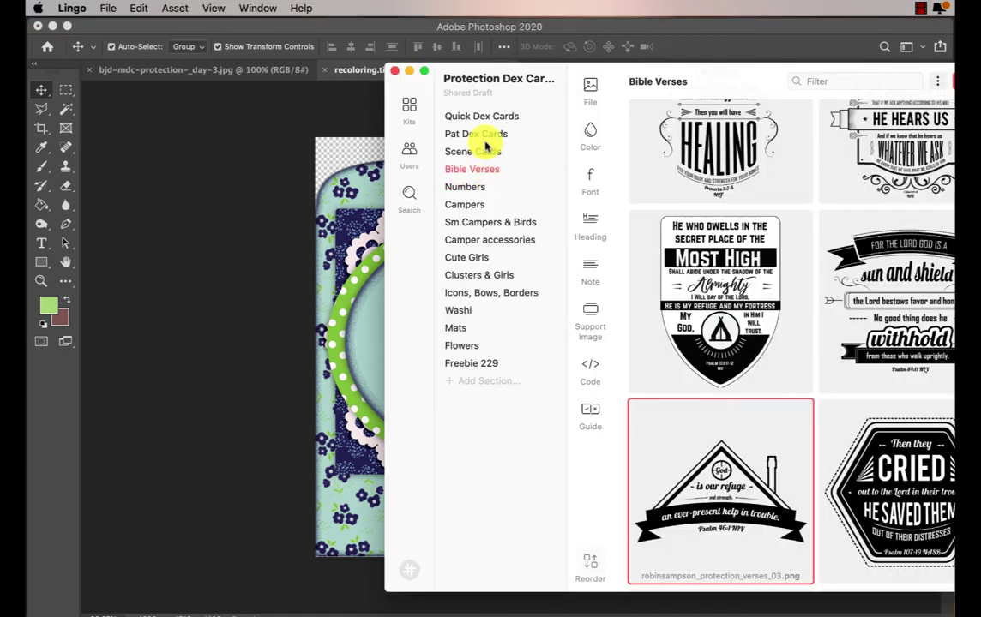
click(476, 260)
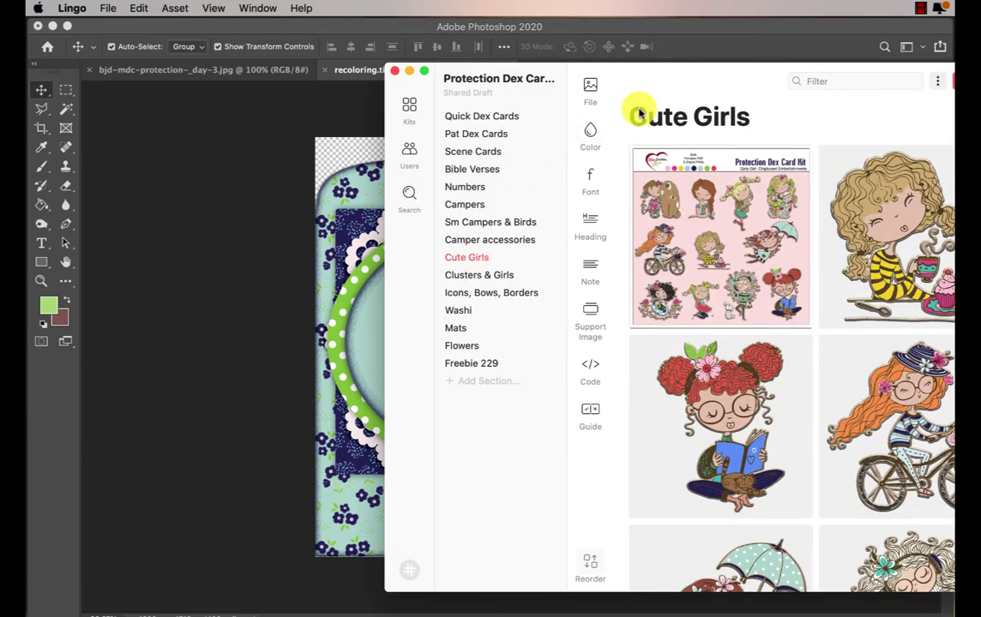
scroll(640, 125, down, 5)
scroll(639, 135, down, 5)
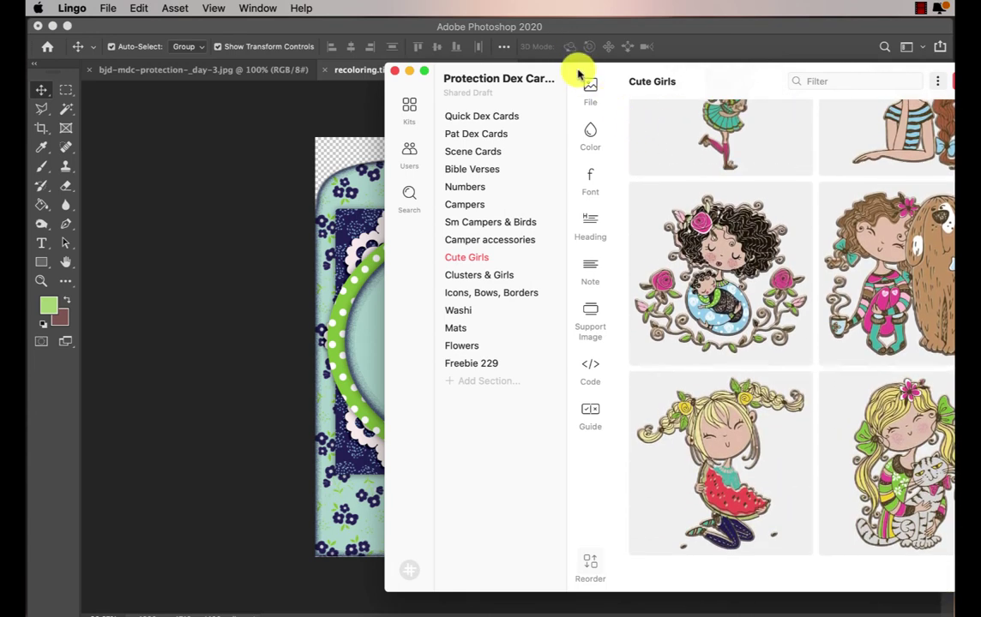
drag(576, 72, 690, 95)
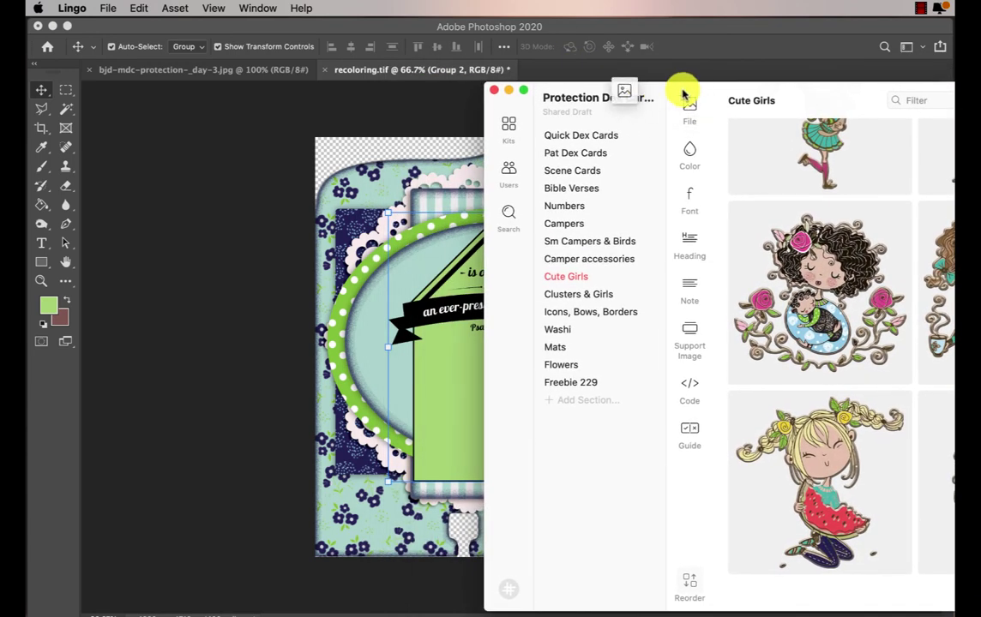
drag(939, 283, 407, 287)
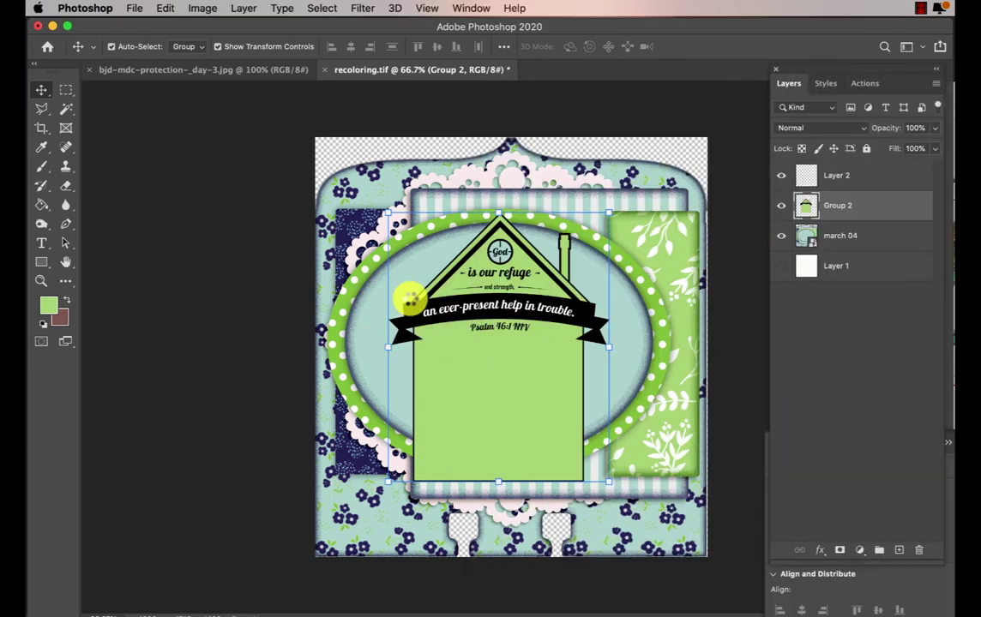
- Scale and position the girl and dog picture to fit the green house body below the verse banner
drag(512, 210, 508, 335)
drag(514, 452, 510, 467)
drag(553, 439, 525, 427)
key(Return)
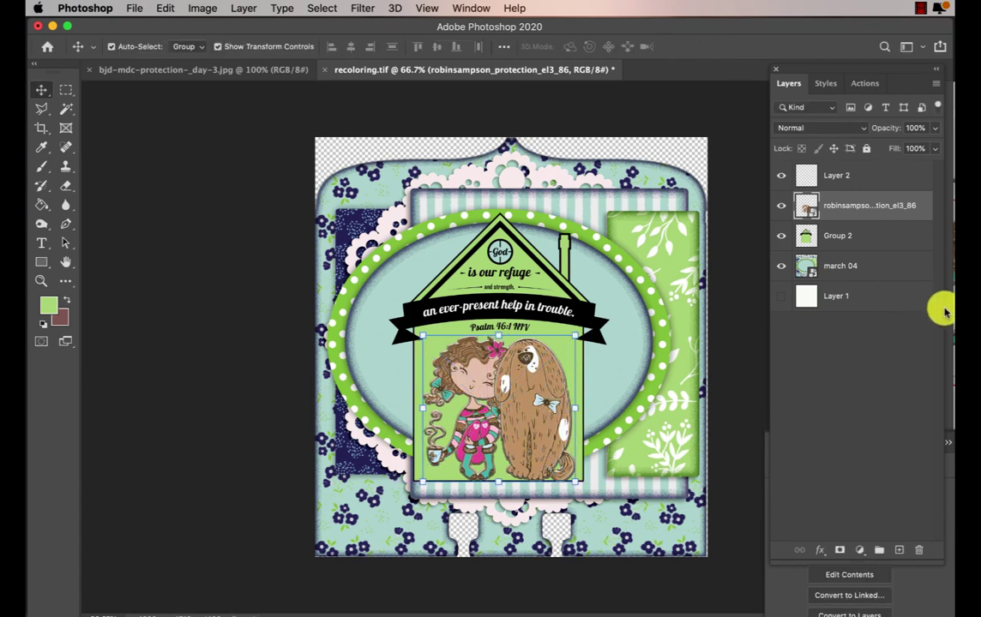
- Place the green potted flower from Lingo's Flowers section just to the right of the house, overlapping the striped mat's corner
key(super+Tab)
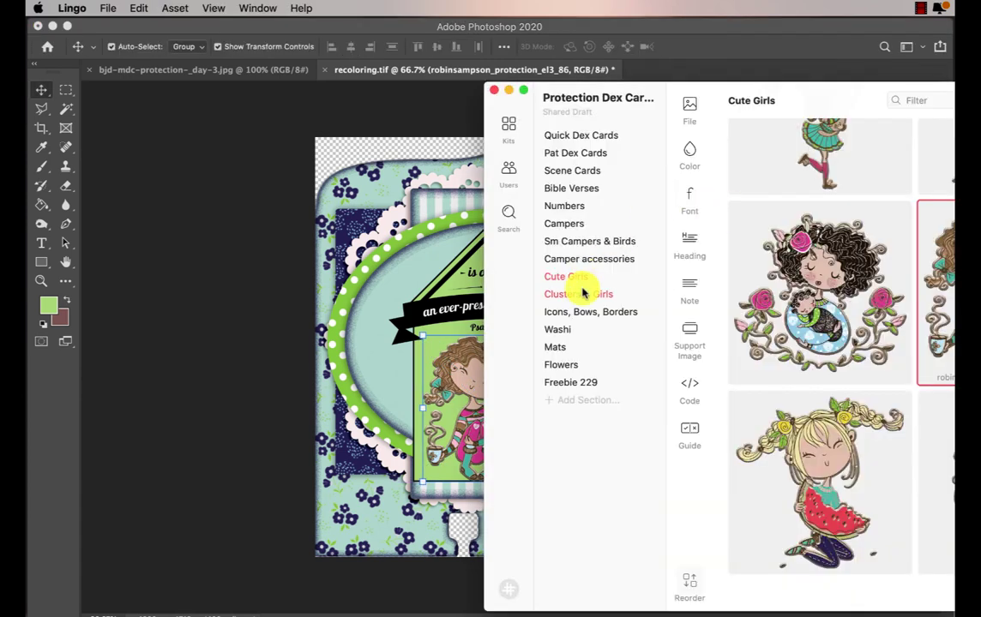
click(558, 367)
scroll(794, 412, down, 10)
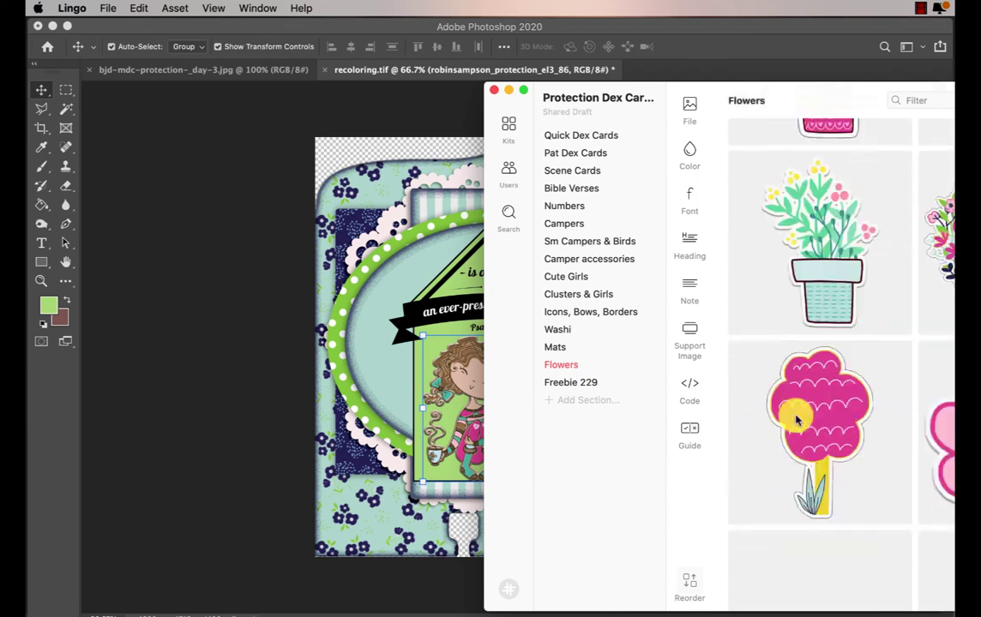
drag(824, 292, 384, 388)
drag(431, 361, 625, 423)
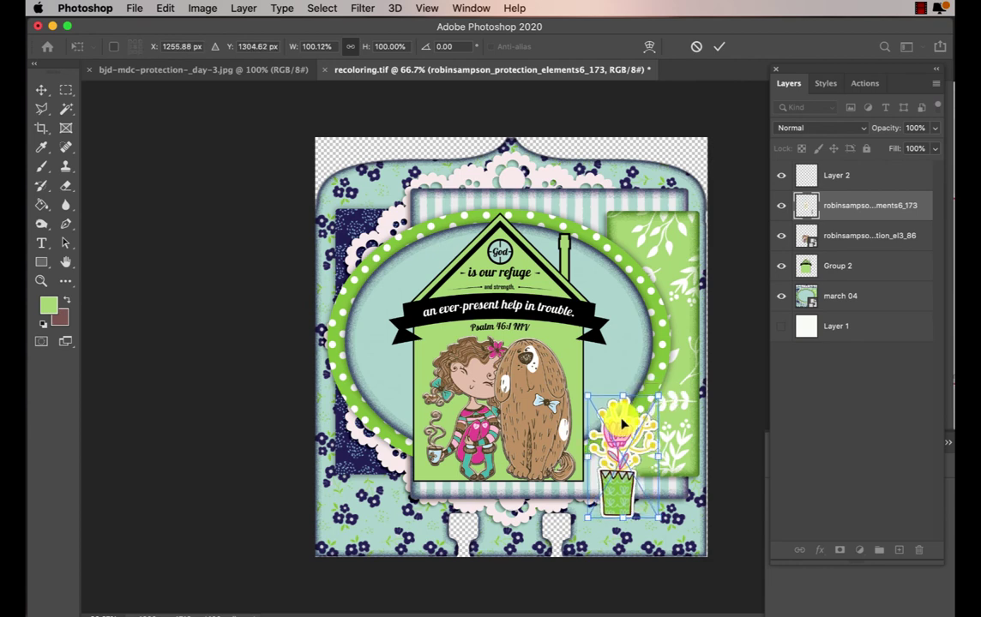
key(Return)
- Place the yellow pot with pink and yellow flowers from Lingo's Flowers section at the card's lower left, beside the house
click(946, 377)
scroll(829, 189, down, 10)
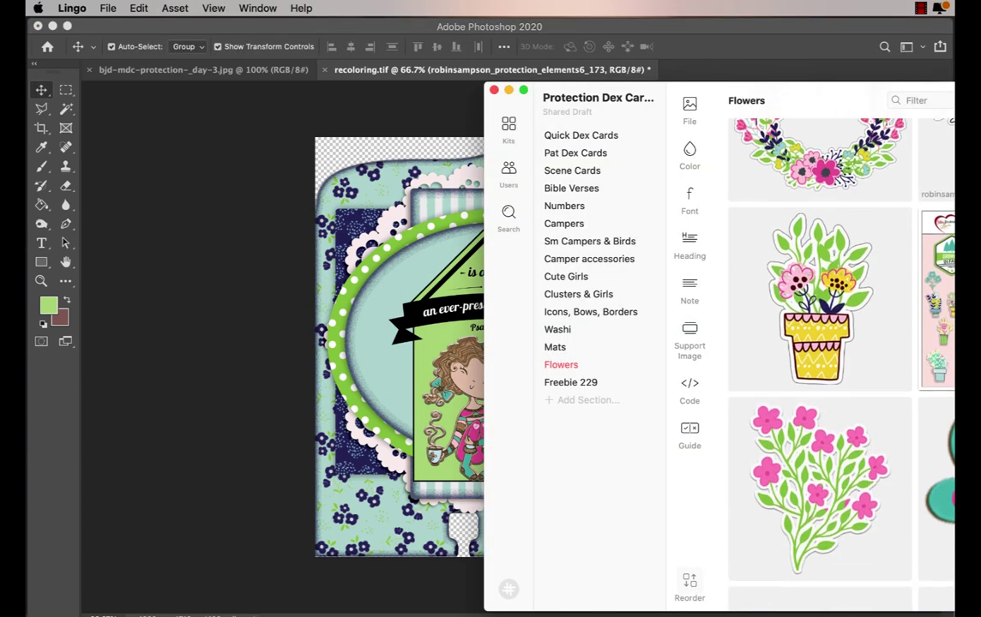
drag(830, 189, 379, 377)
drag(478, 347, 337, 474)
- Place the teal and pink butterfly from Lingo's Flowers section beneath Group 2, shrunk and set on the oval frame's left edge
key(super+Tab)
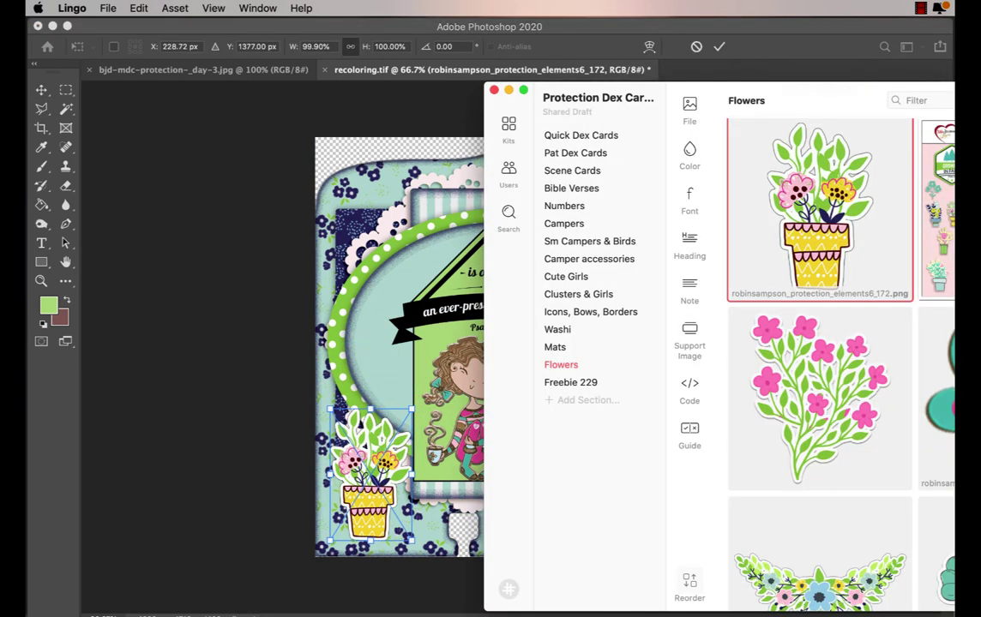
drag(937, 394, 340, 281)
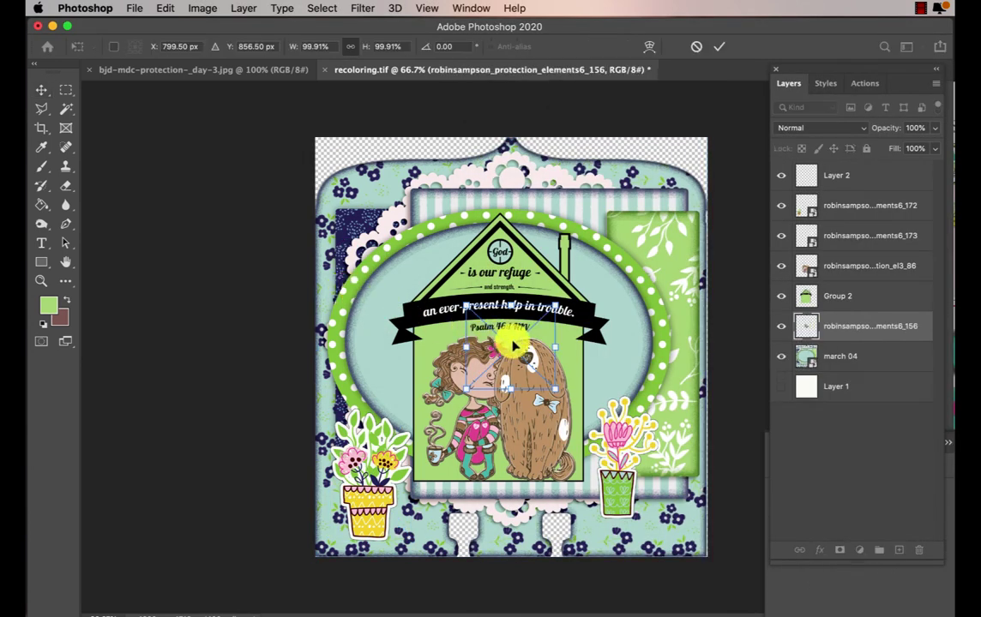
drag(513, 346, 361, 318)
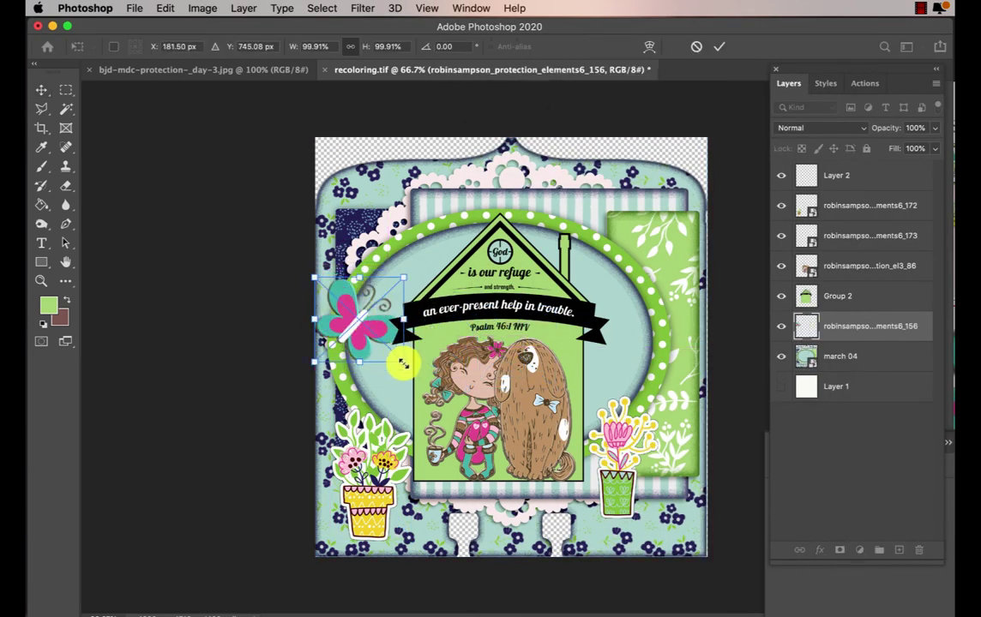
key(Return)
click(518, 433)
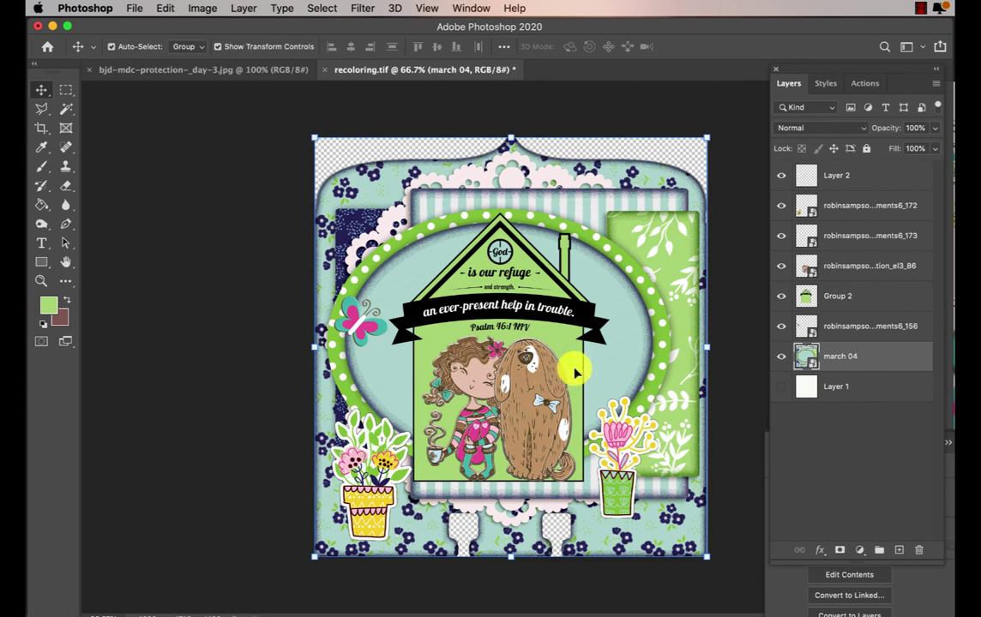